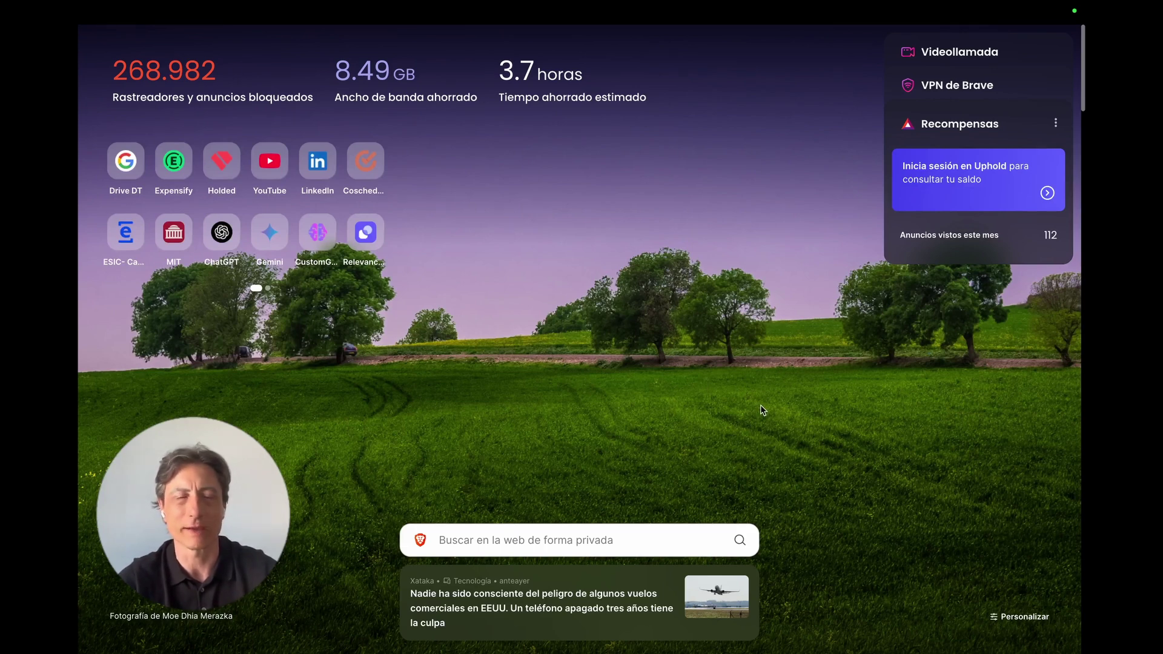
Search the web for "notebook lm"
left_click(532, 528)
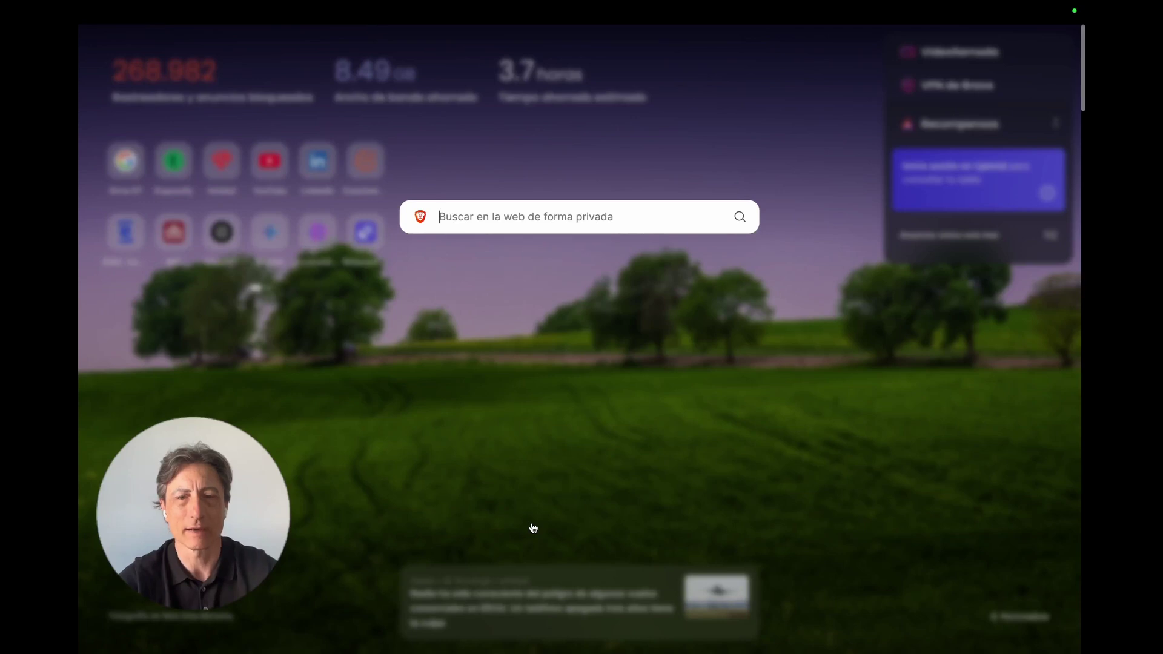
type("n")
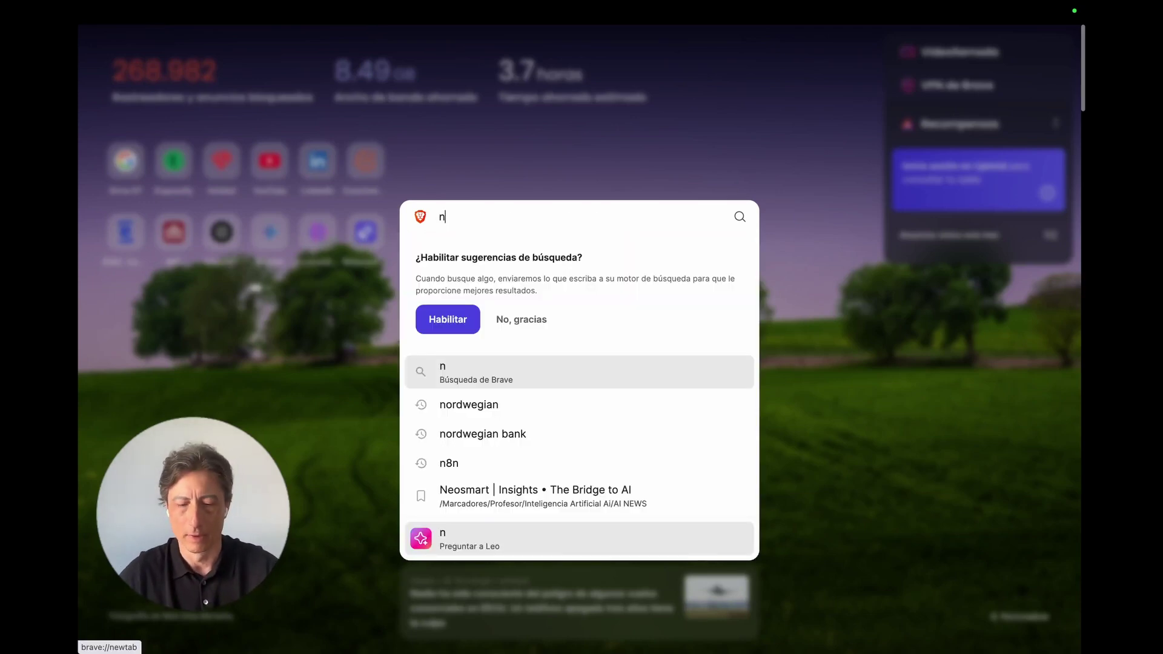
type("otebook l")
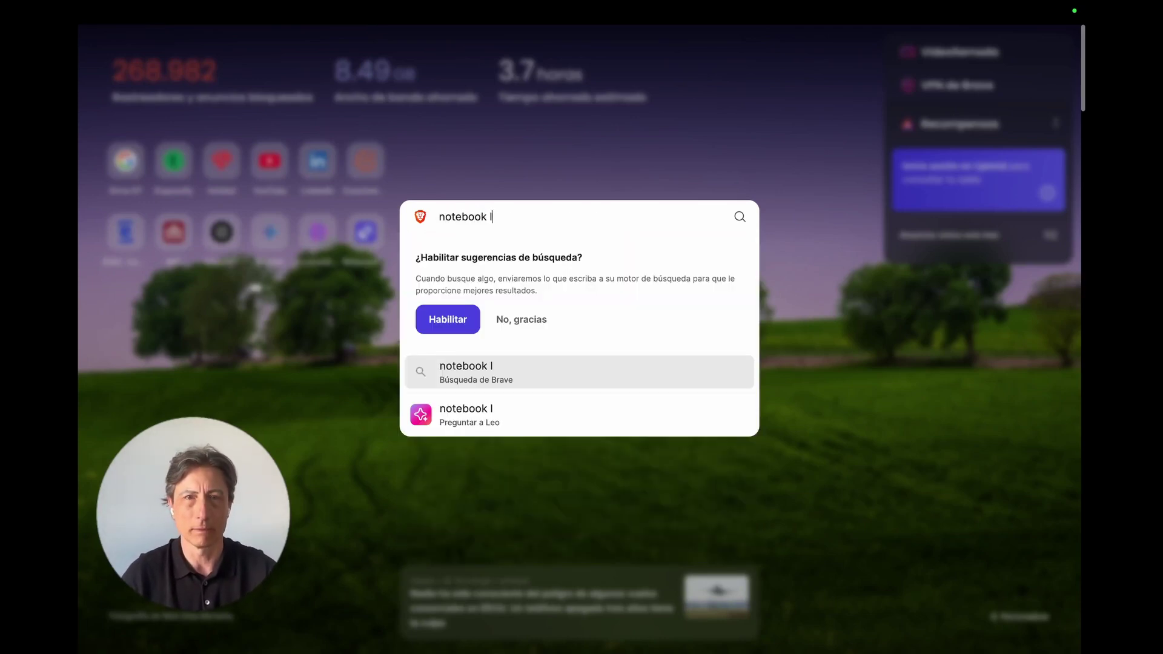
type("m")
key("Return")
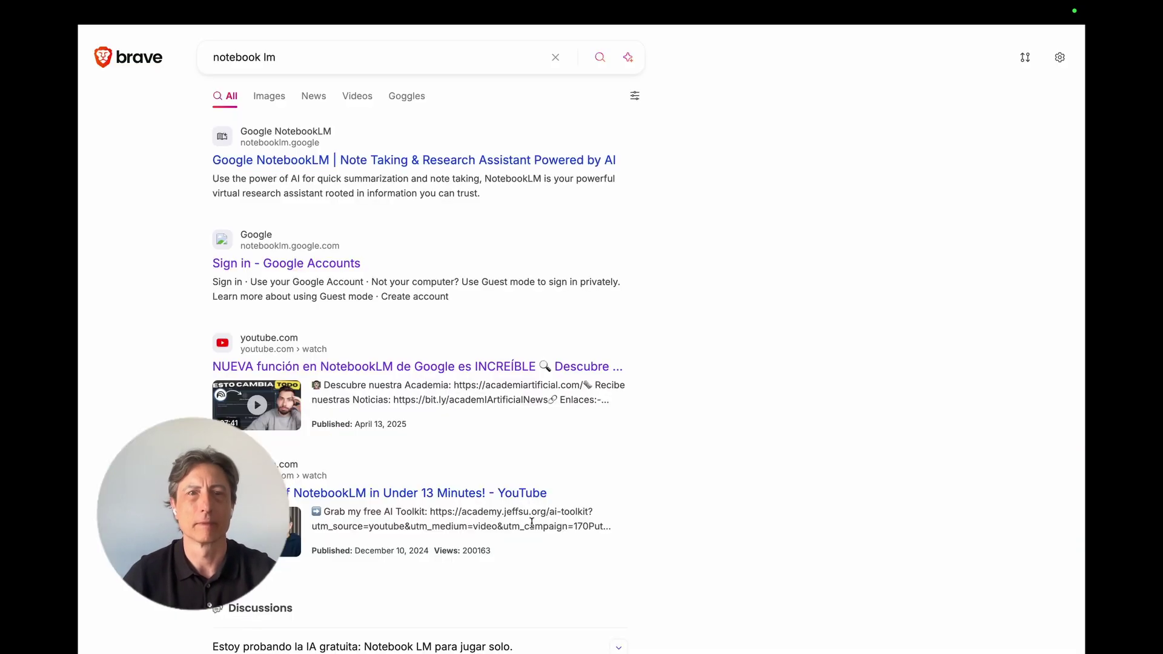
Open the official Google NotebookLM site, launch the application and create a new notebook
left_click(417, 160)
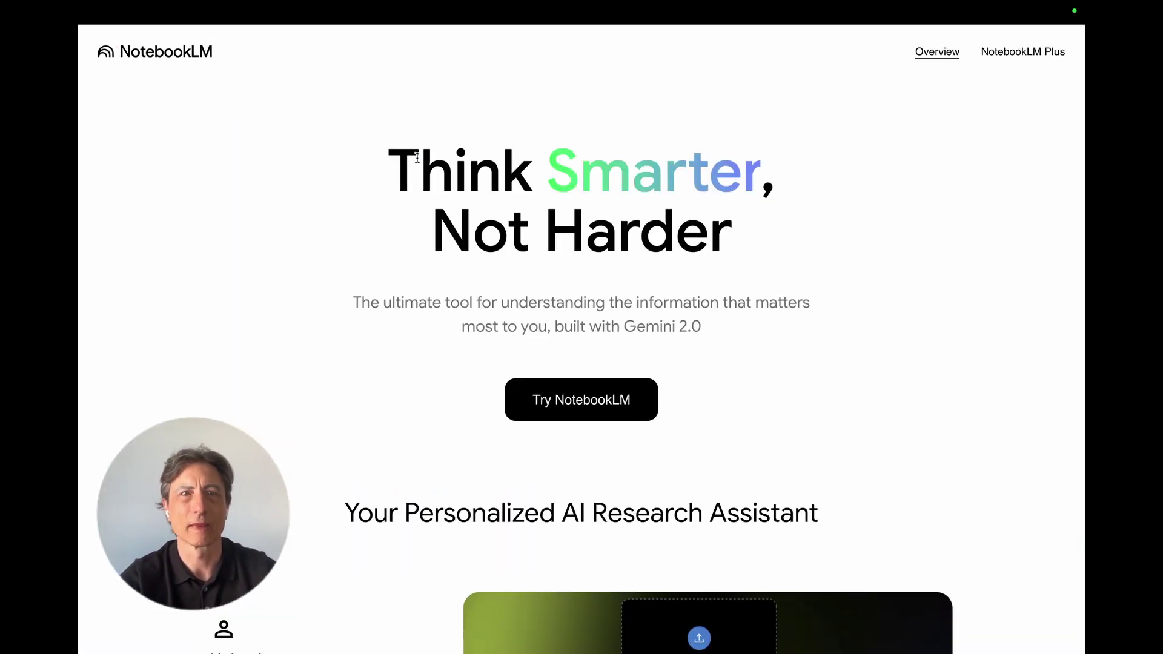
left_click(575, 418)
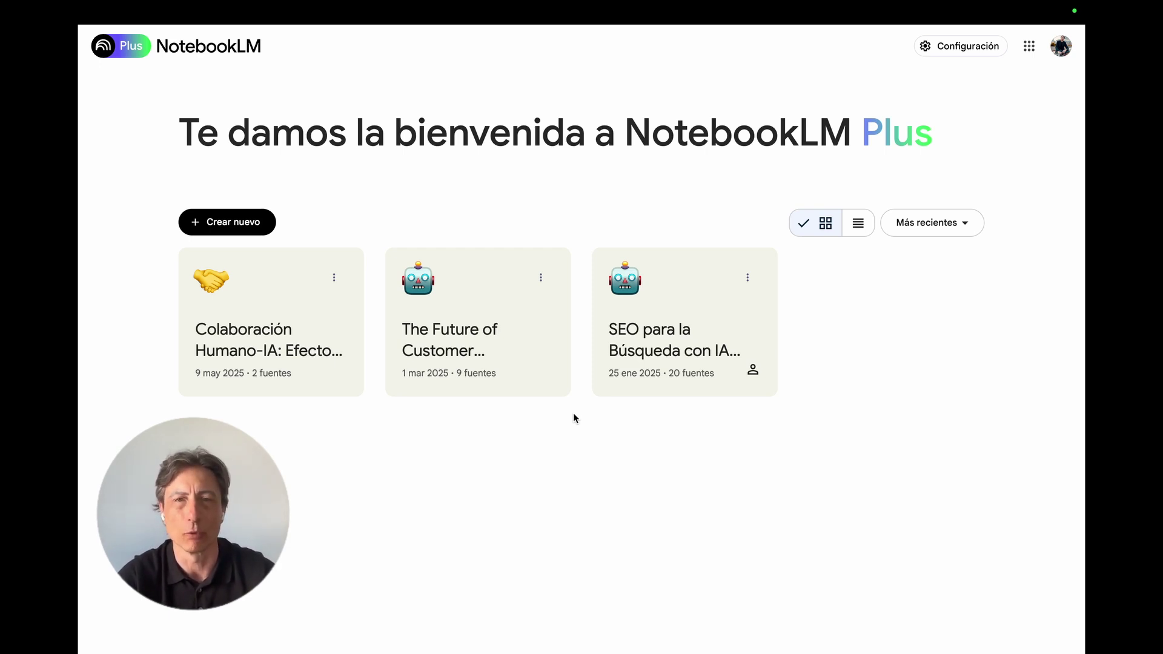
left_click(234, 221)
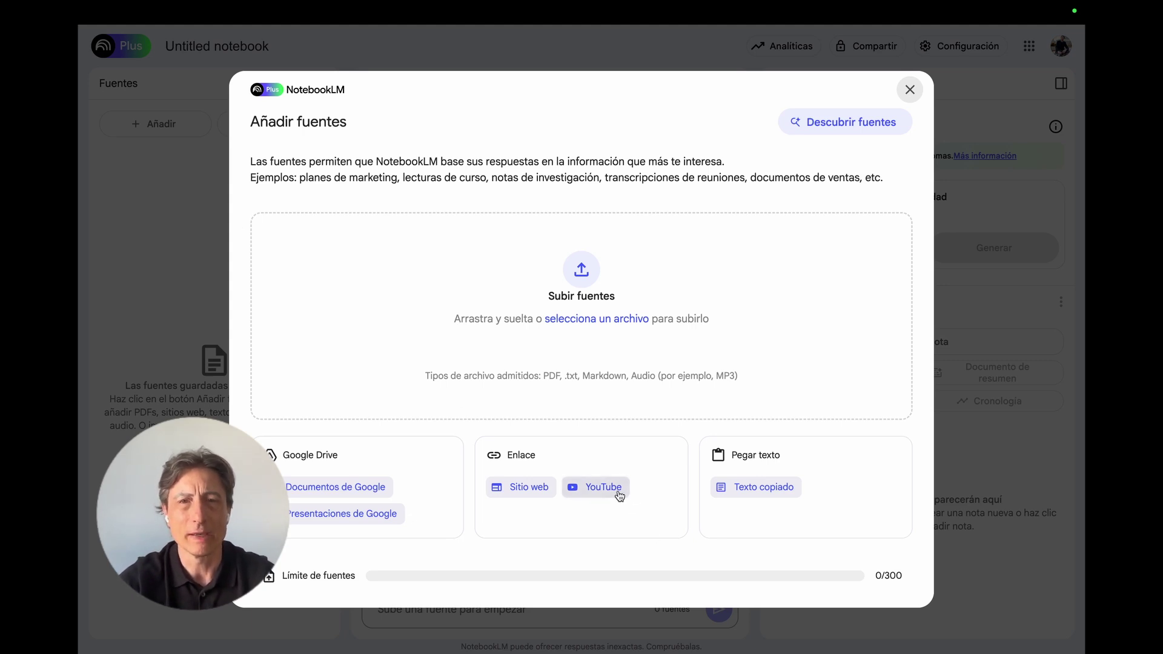
key("ctrl+Up")
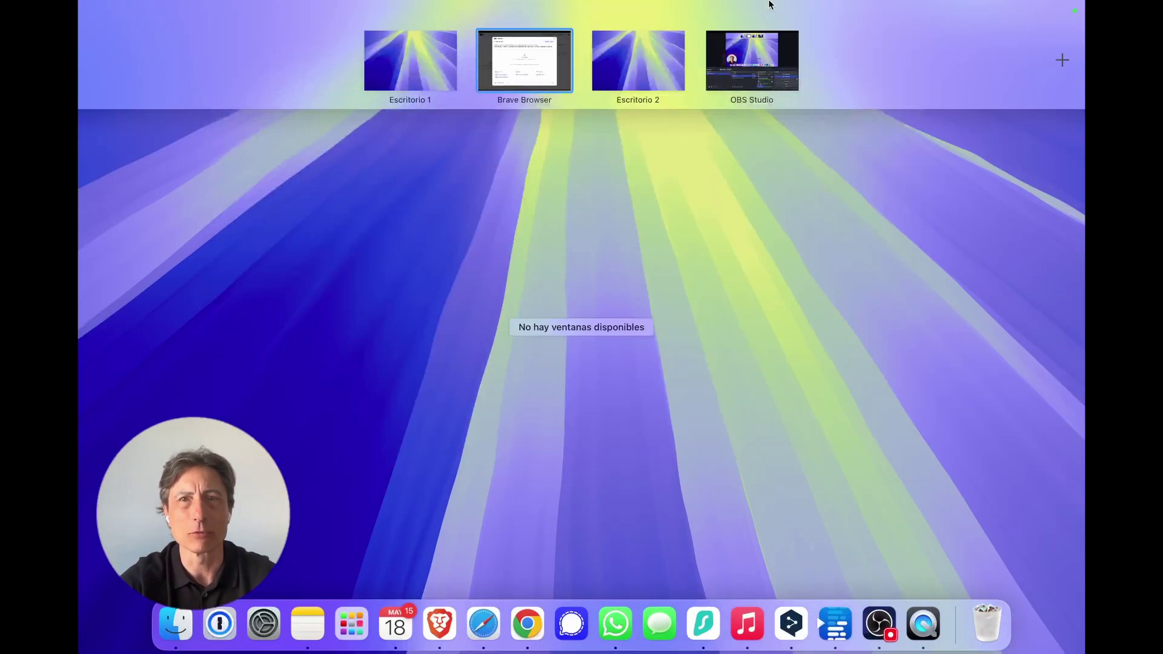
left_click(660, 64)
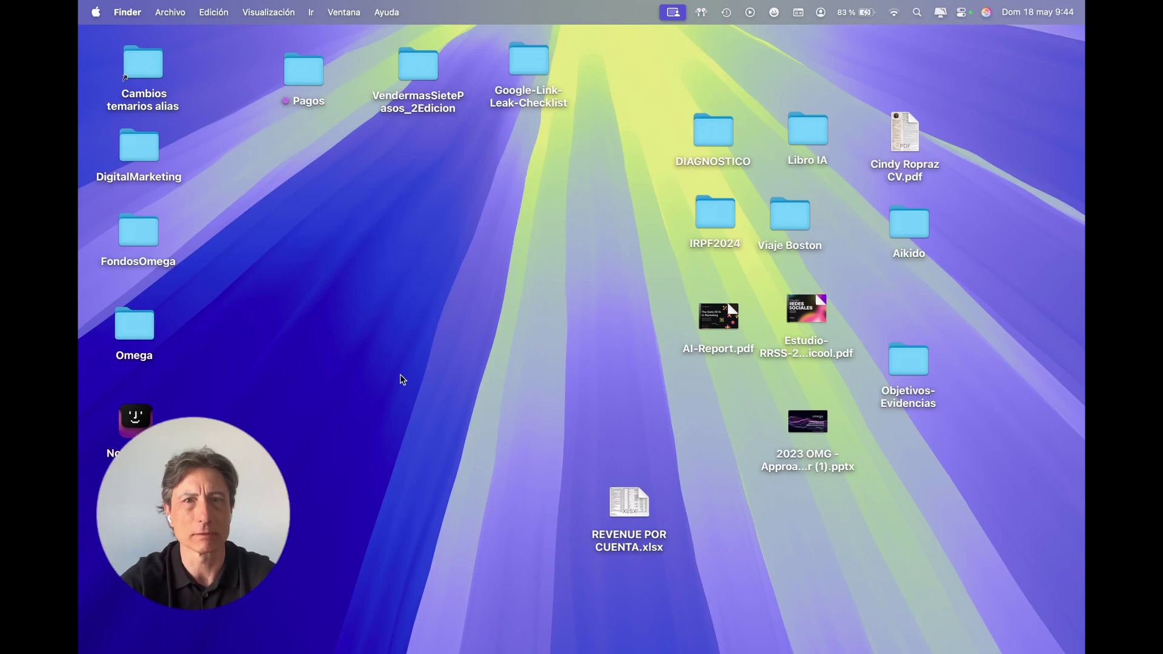
key("ctrl+Up")
left_click(441, 623)
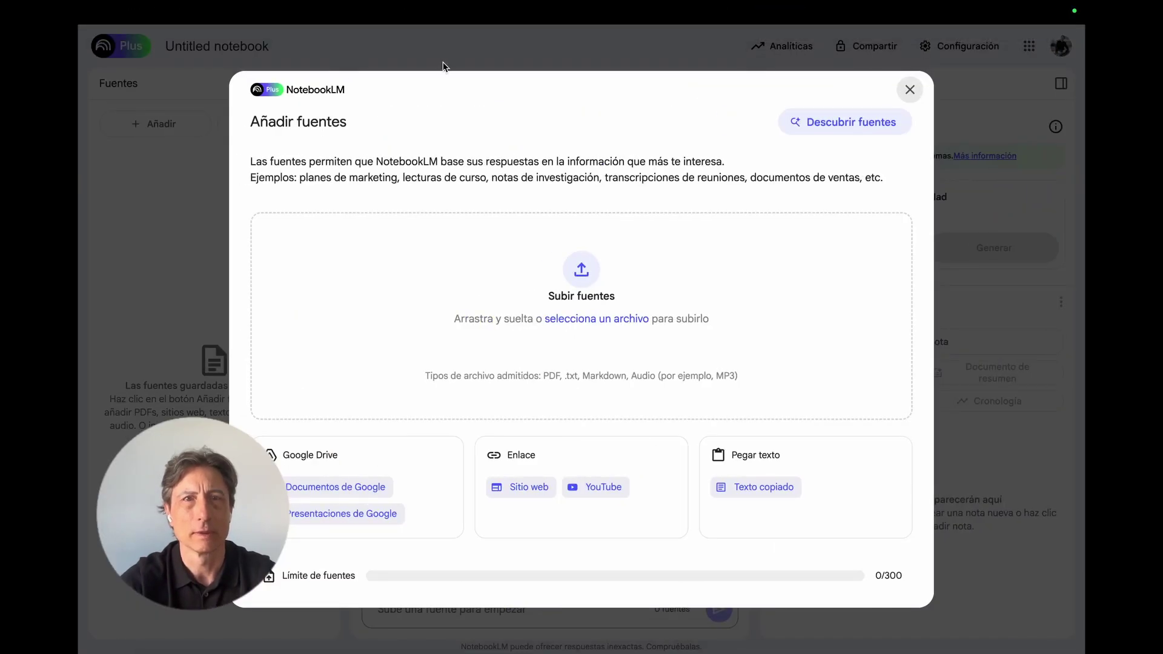
Open a new browser window and load the blog author's personal website
mouse_move(496, 627)
right_click(434, 623)
left_click(500, 468)
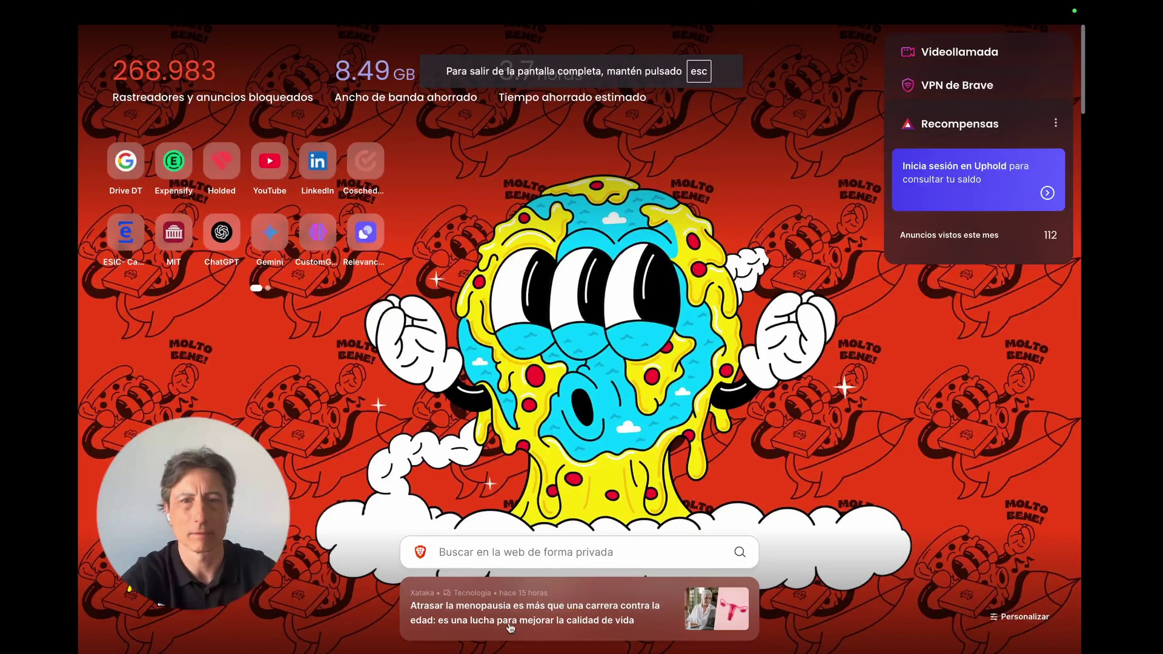
left_click(483, 547)
type("salvador")
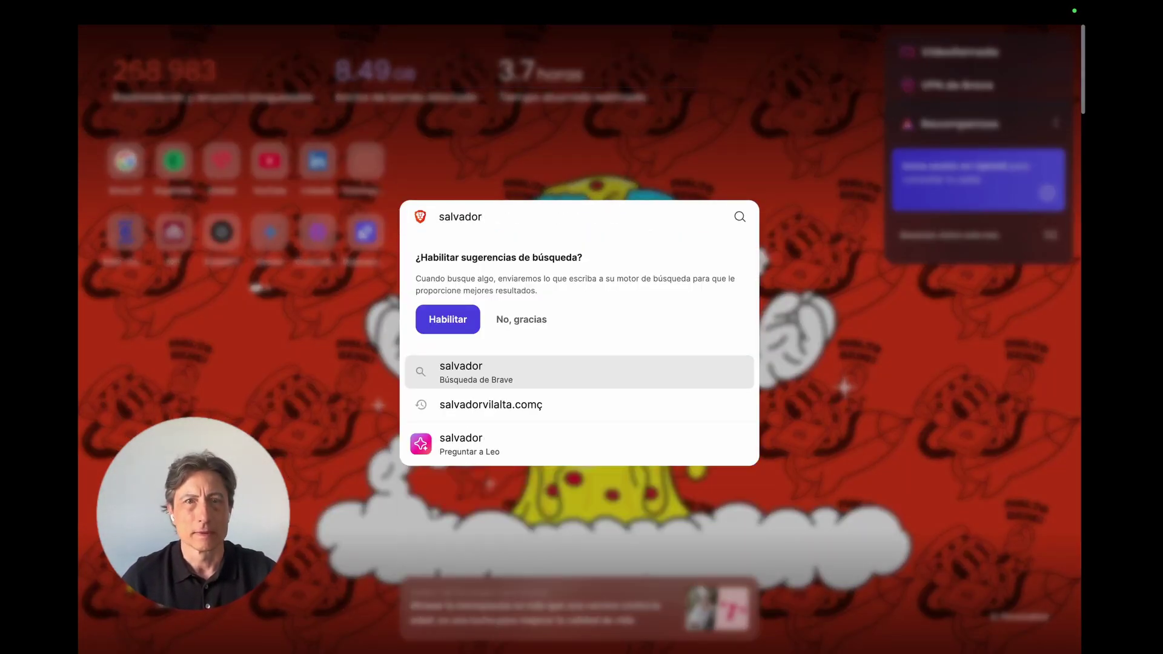
type("vilalta.com")
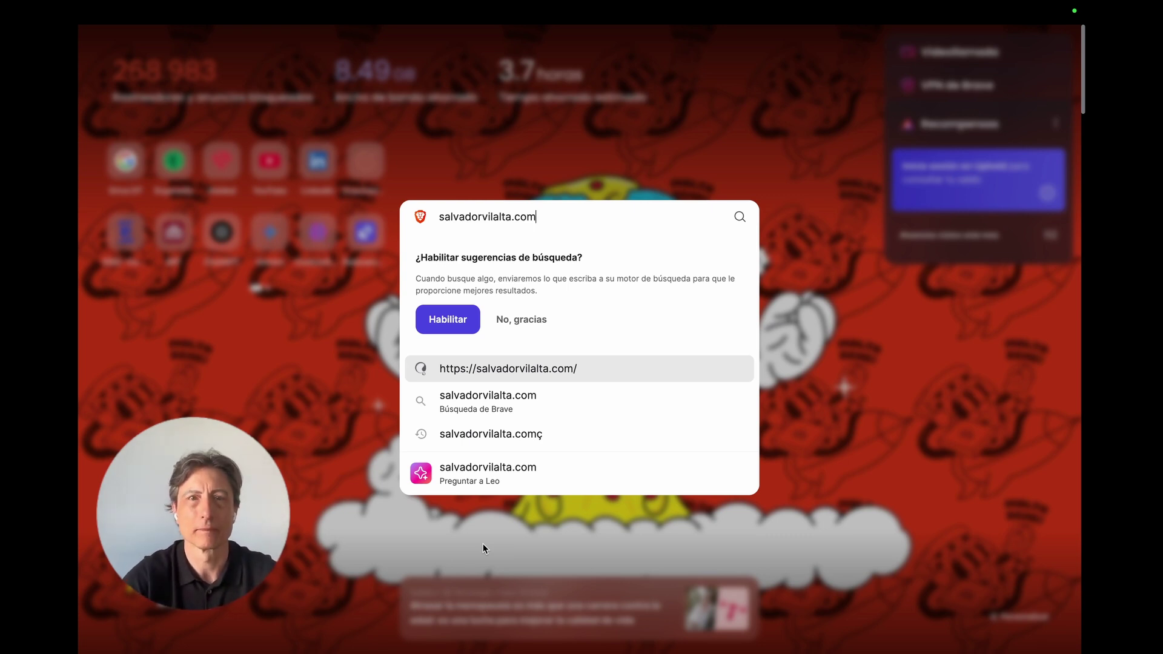
key("Return")
Open the featured blog article "NotebookLM: el cuaderno inteligente de Google que ahora habla español (y te puede hacer un podcast)"
scroll(472, 316, "down", 15)
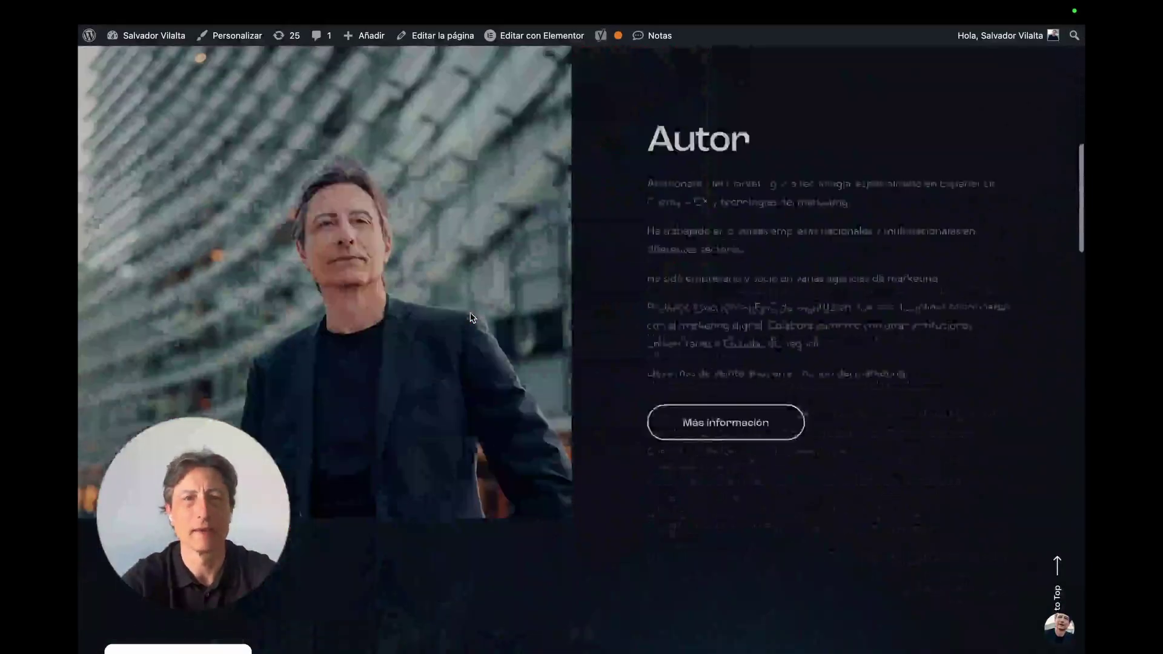
scroll(472, 317, "down", 10)
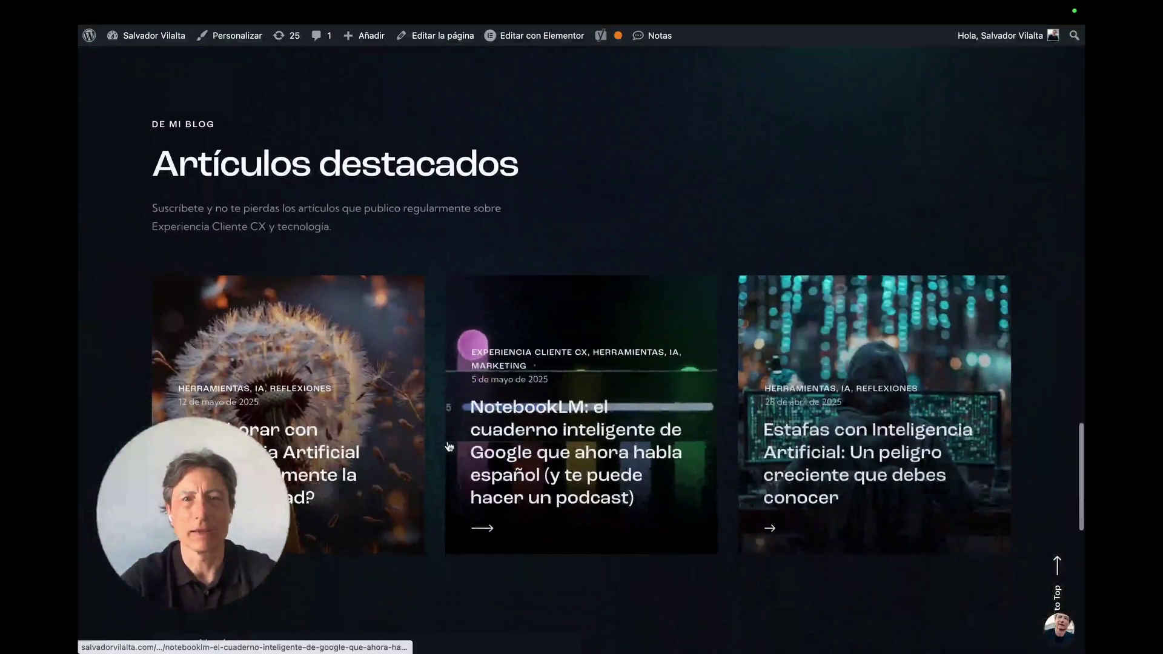
left_click(573, 460)
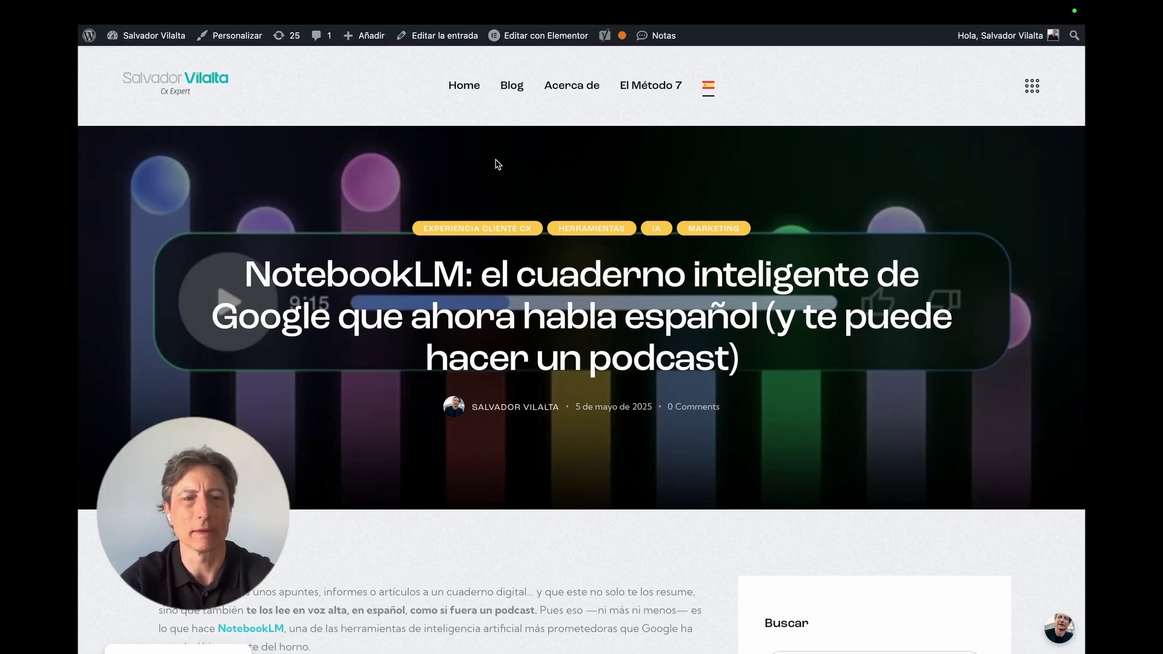
Take the browser window out of full screen and copy the NotebookLM article's web address
left_click_drag(485, 91, 476, 34)
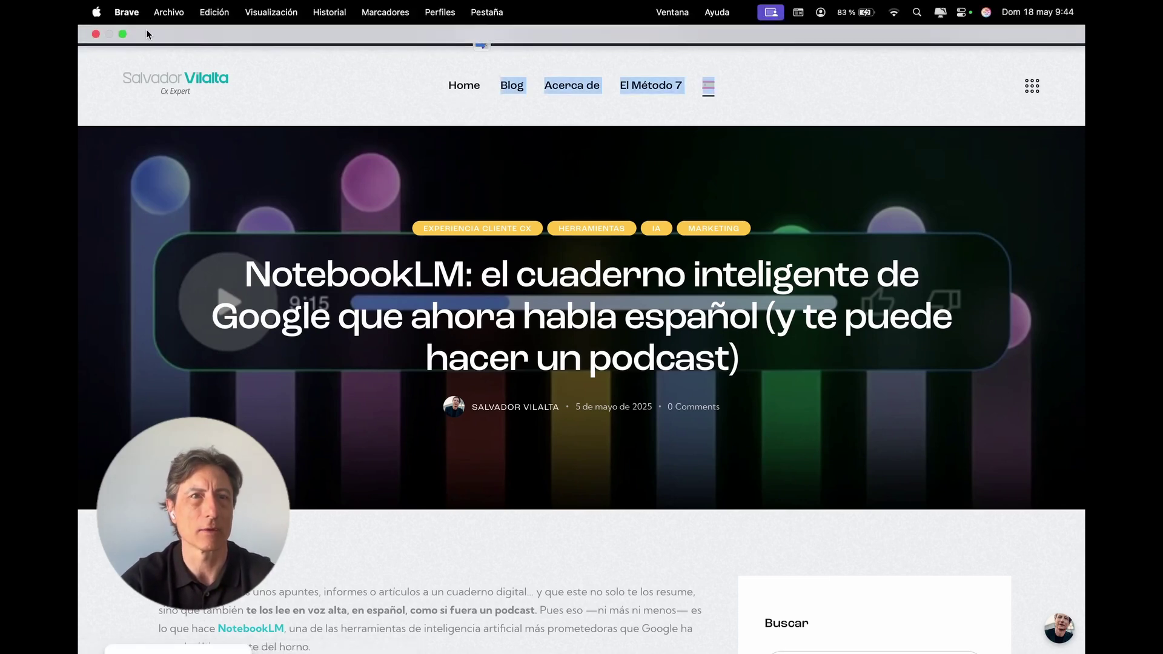
left_click(123, 33)
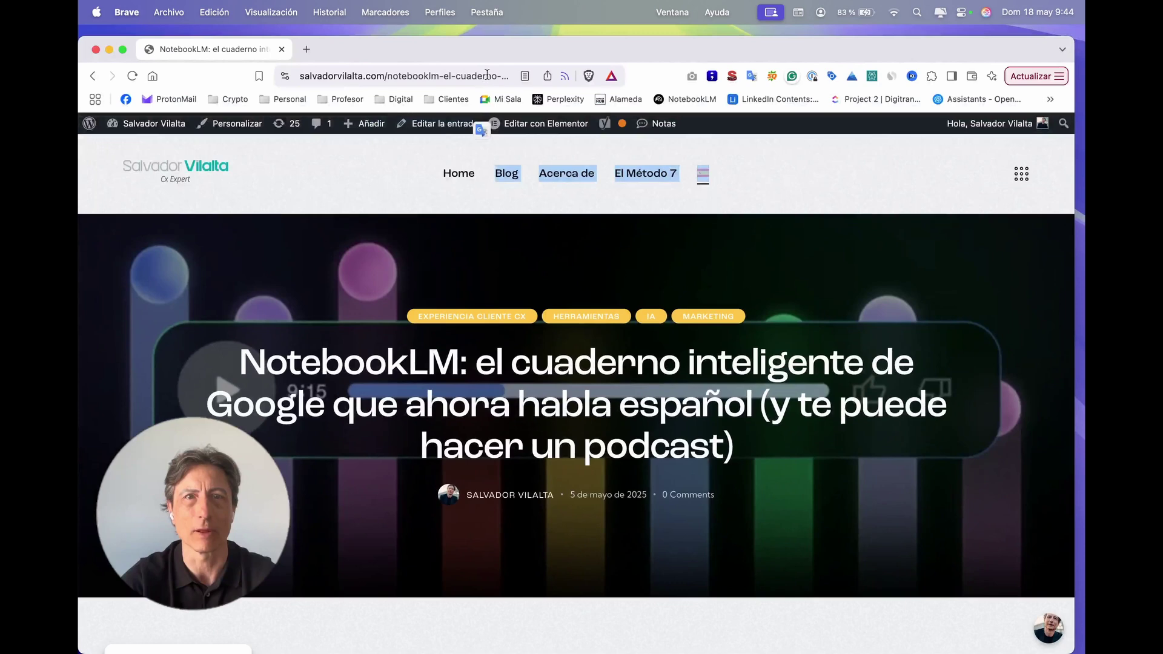
left_click(486, 76)
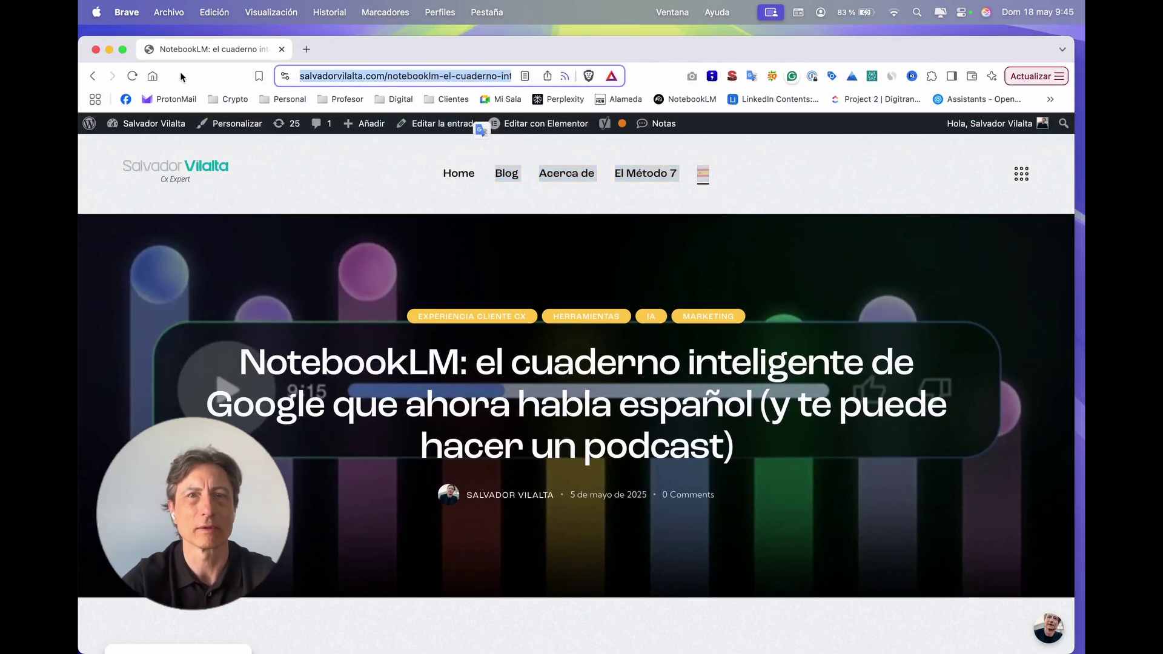
Switch back to the untitled NotebookLM notebook and insert the copied article address as a website source
key("ctrl+Up")
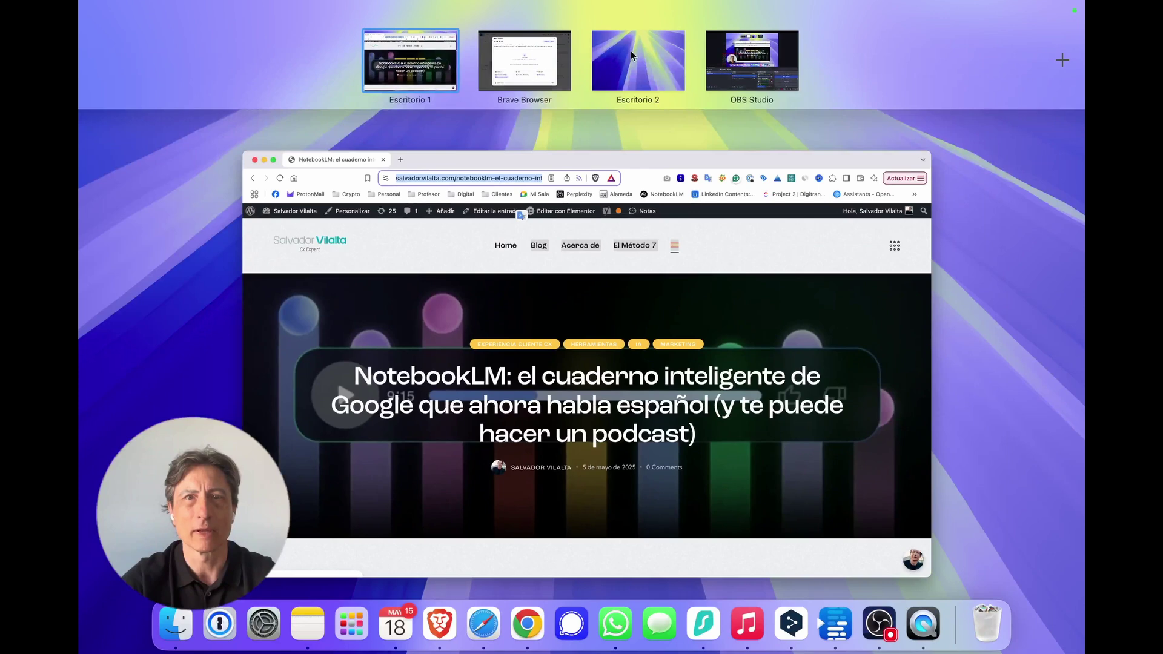
left_click(532, 50)
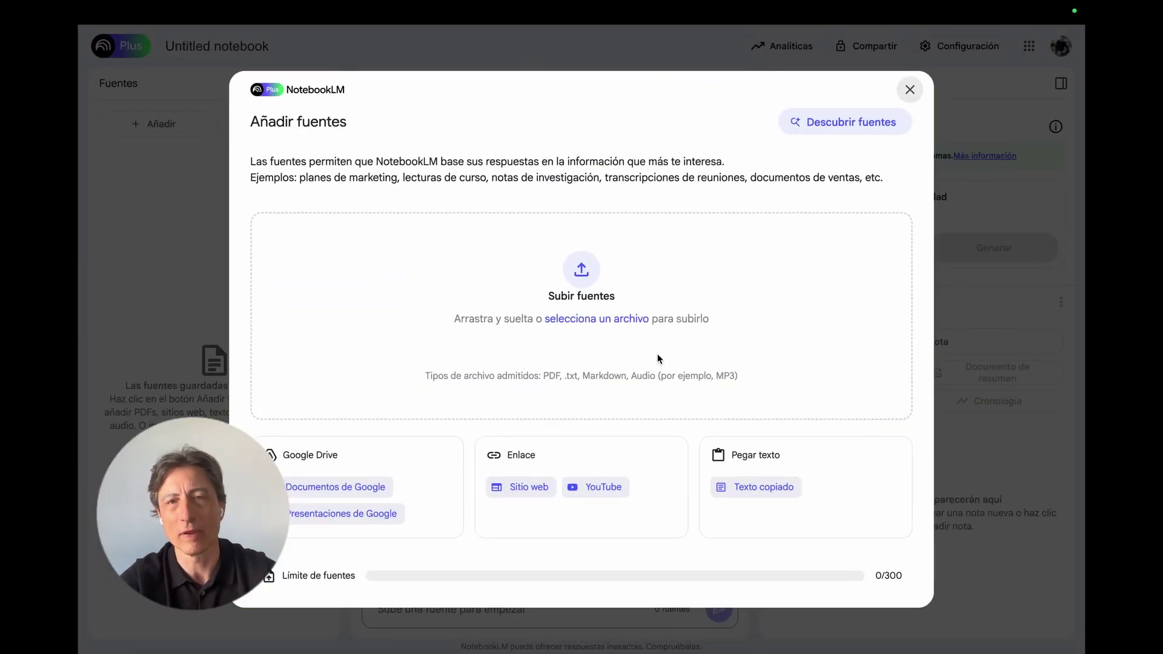
left_click(526, 486)
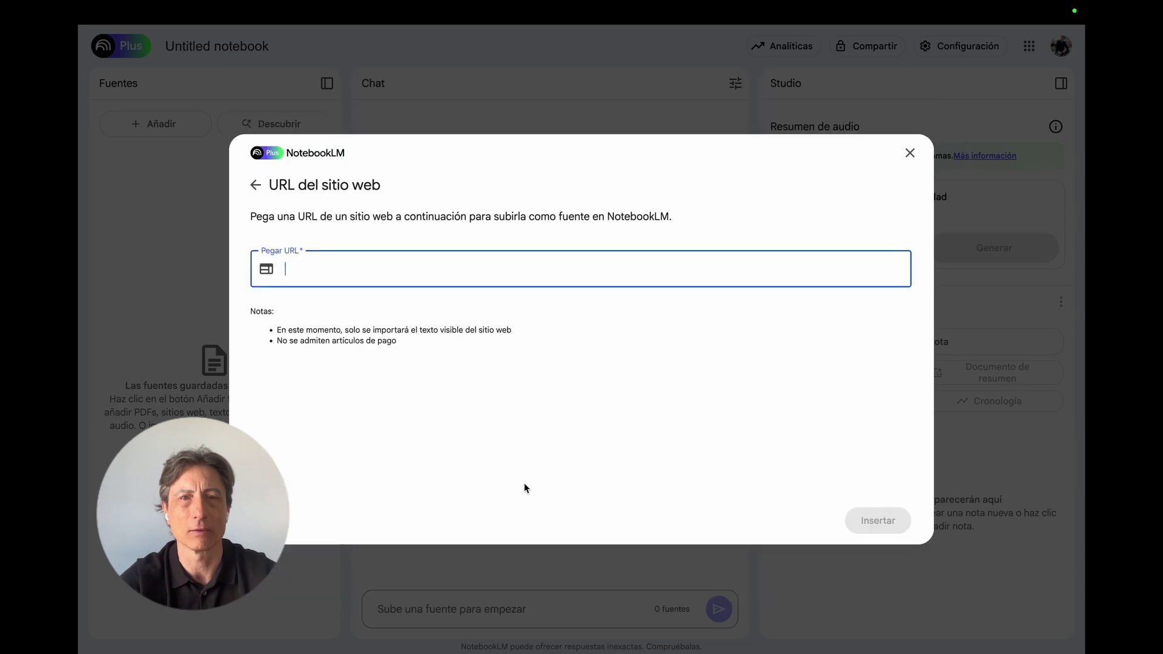
key("super+v")
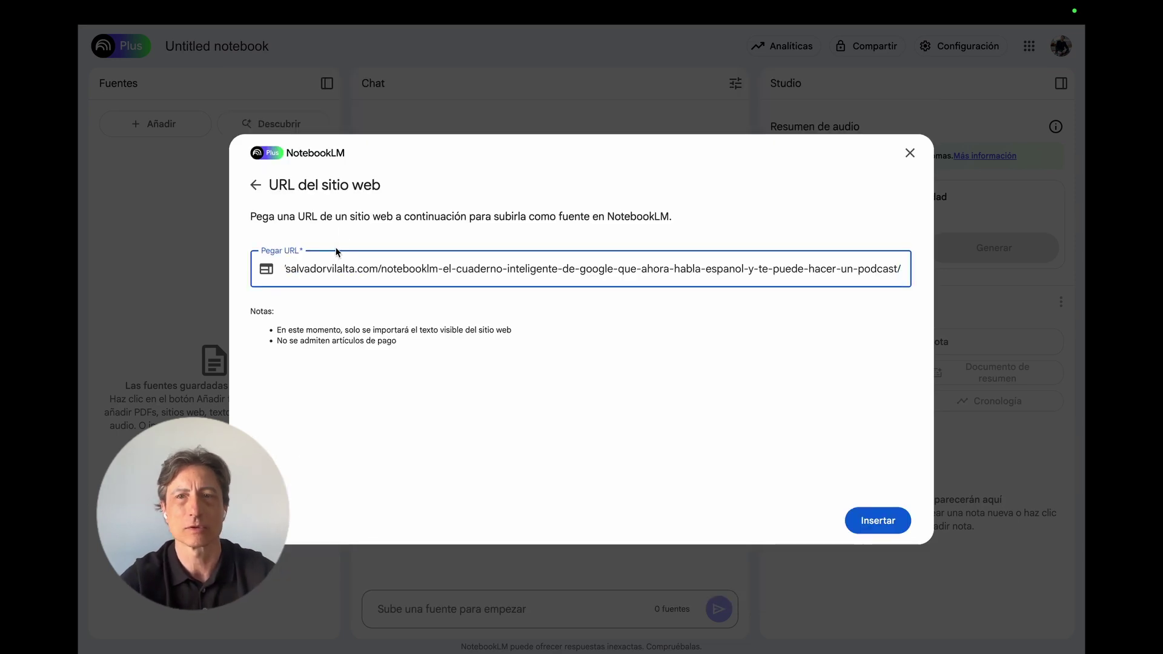
left_click(880, 521)
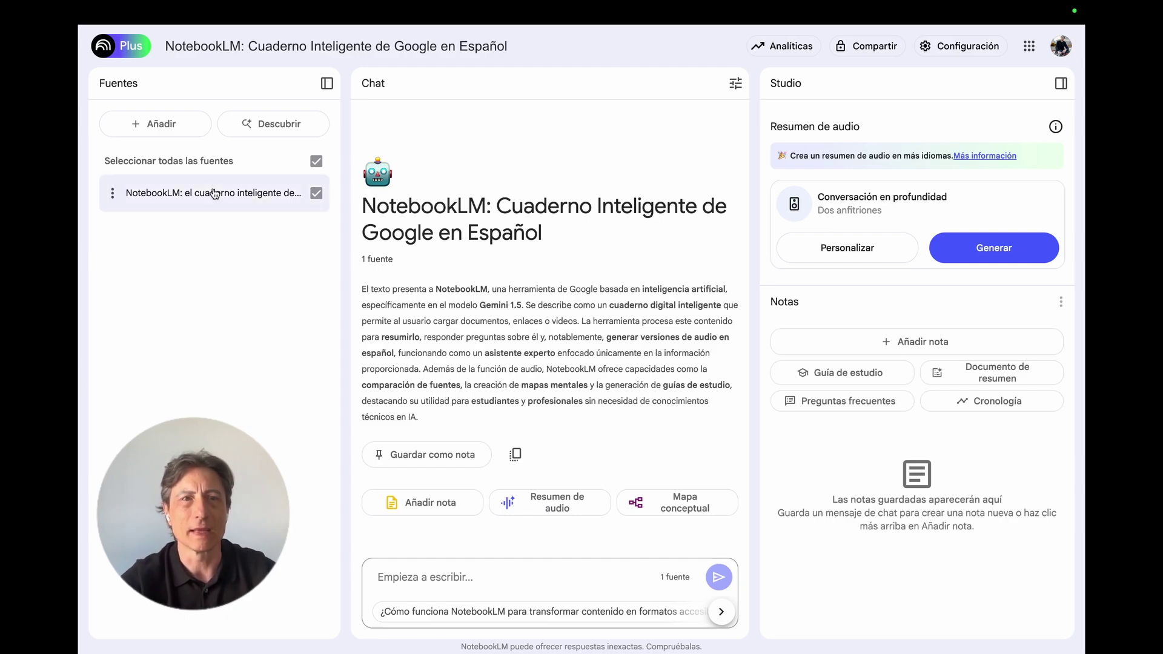
Return to the blog article, play its embedded video "¡INCREÍBLE! Novedad Notebook LM + Gemini 2.5 Pro" and open it on YouTube
key("ctrl+Up")
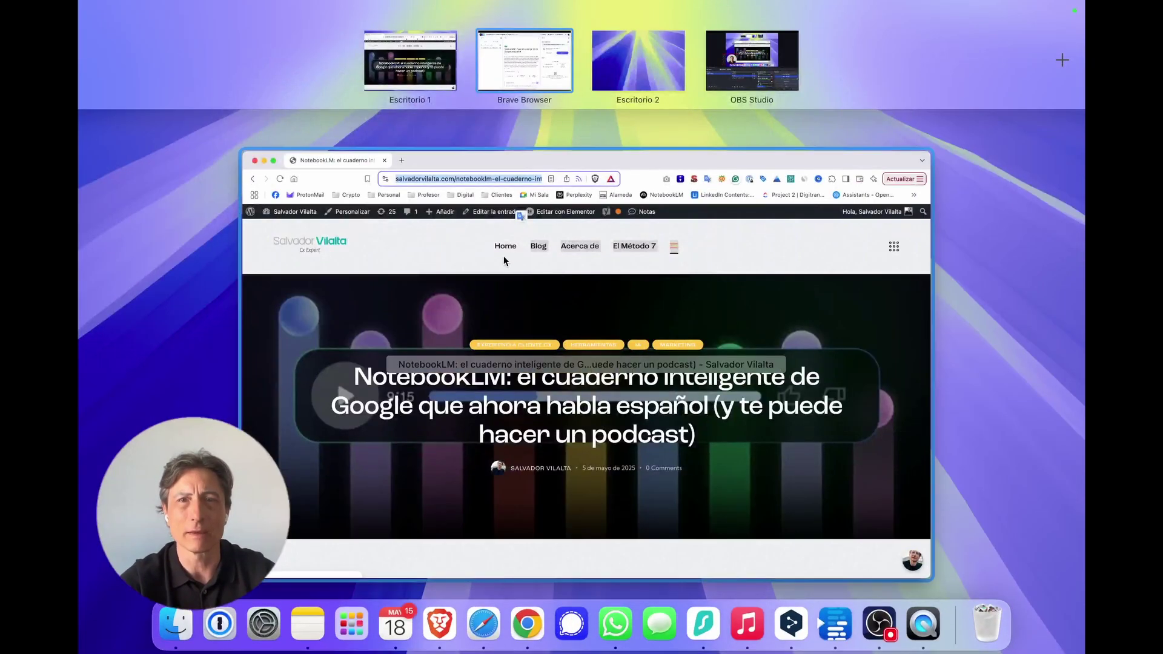
left_click(504, 256)
scroll(533, 261, "down", 3)
scroll(533, 262, "down", 15)
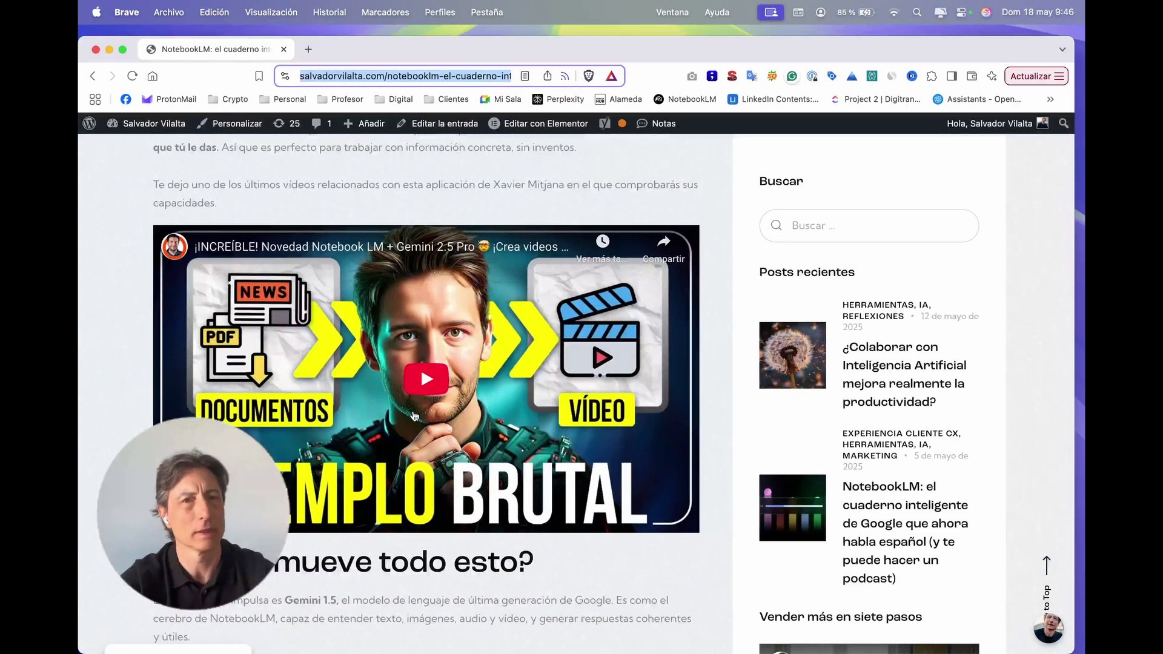
left_click(547, 483)
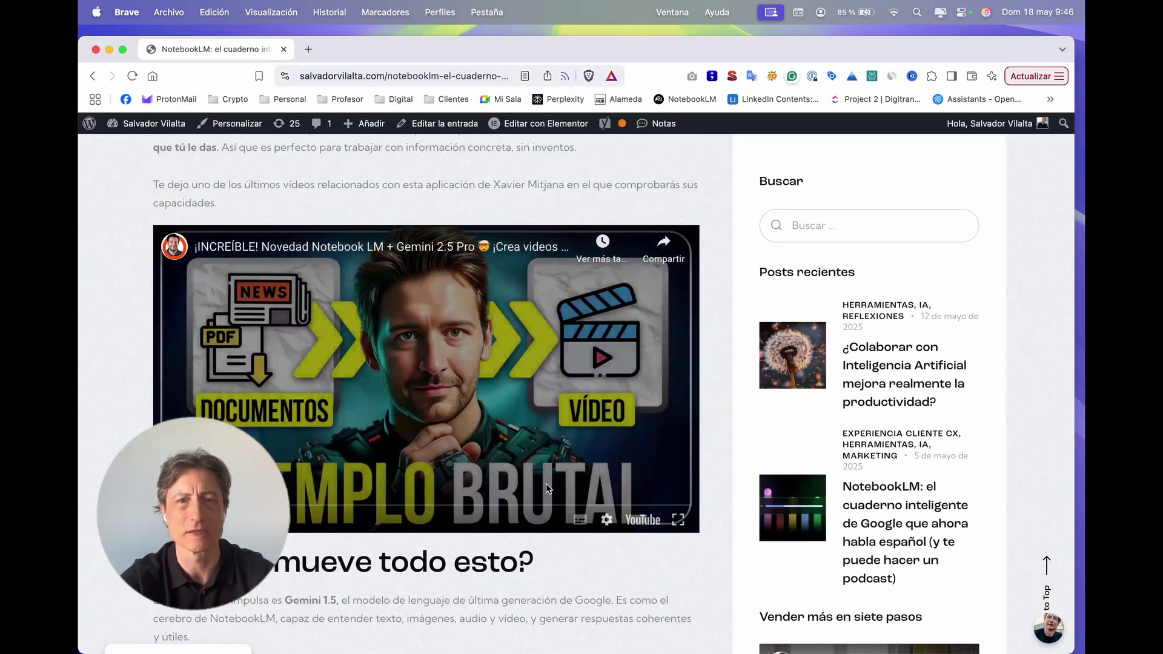
left_click(490, 470)
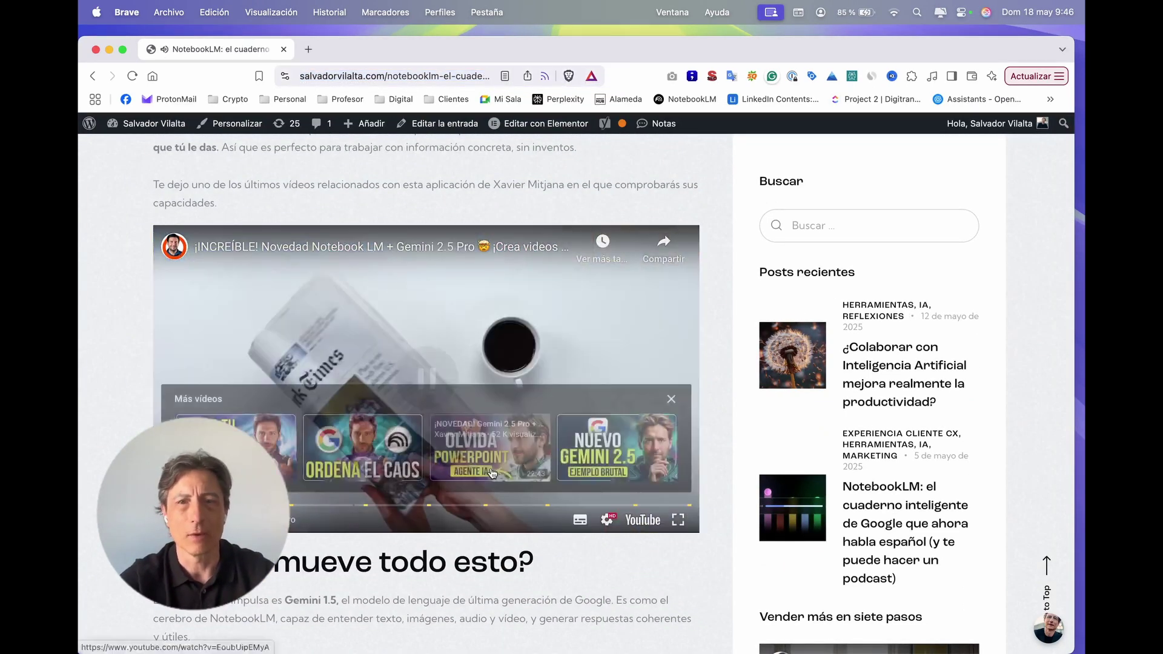
left_click(645, 520)
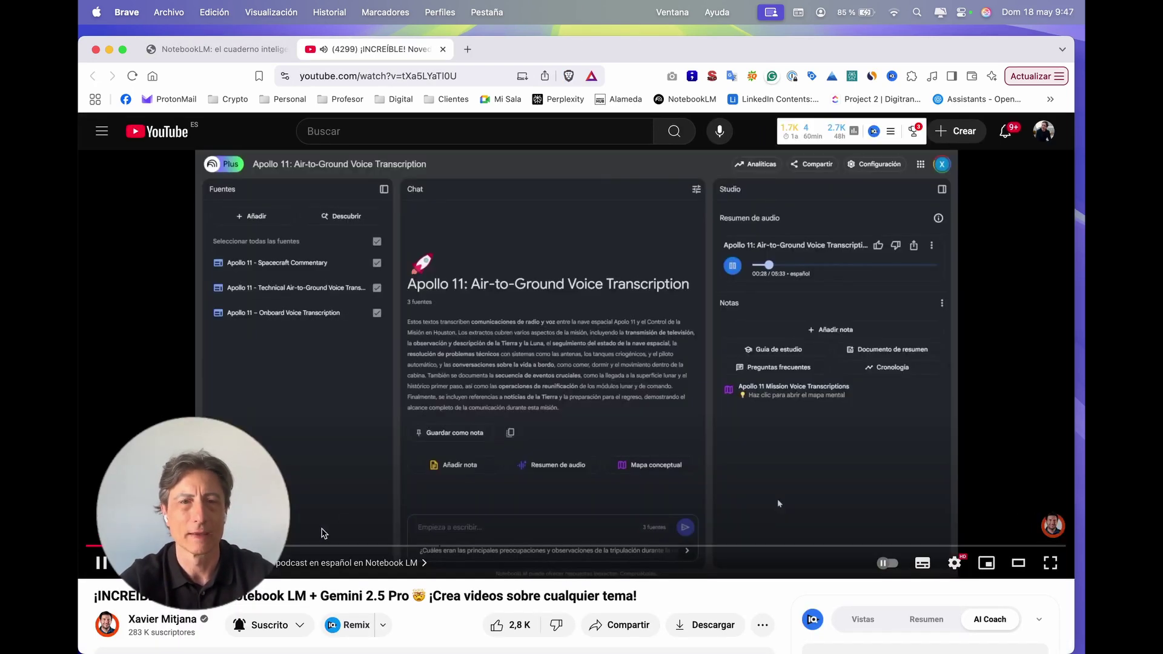
Pause the YouTube video and copy its share link
left_click(568, 516)
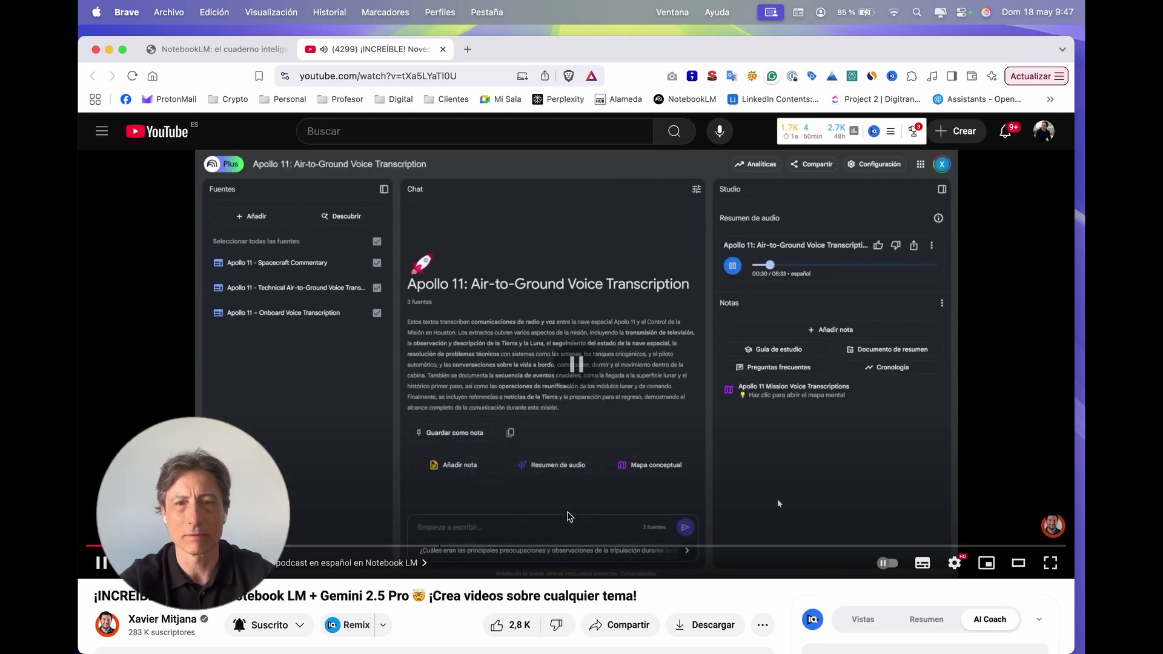
left_click(623, 627)
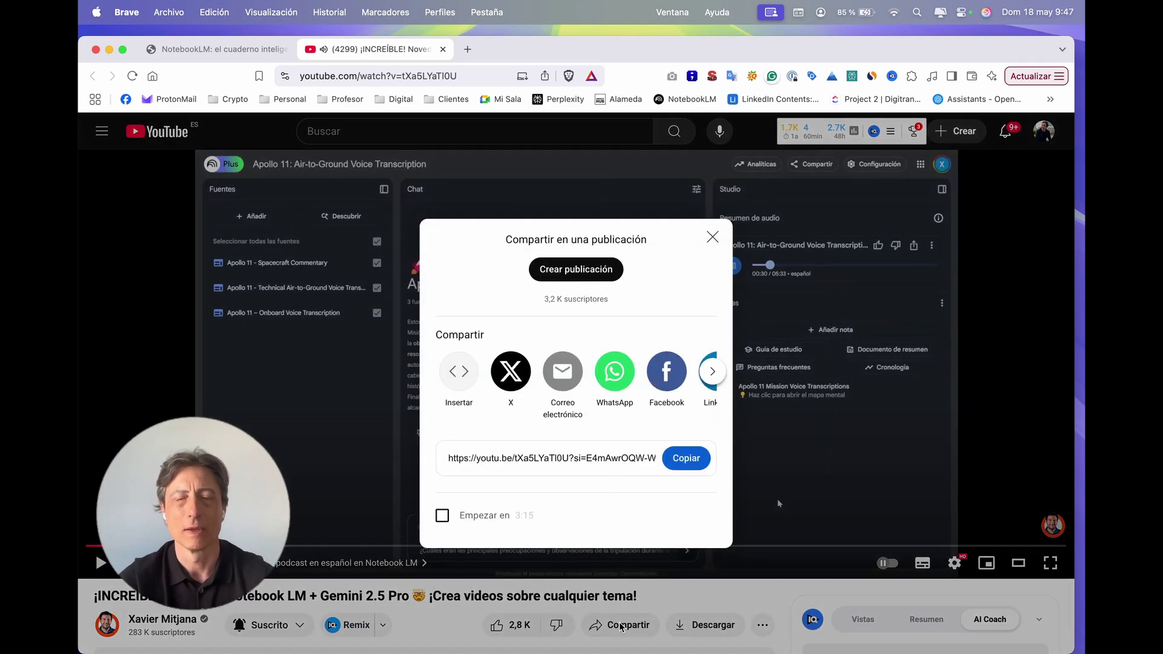
left_click(689, 459)
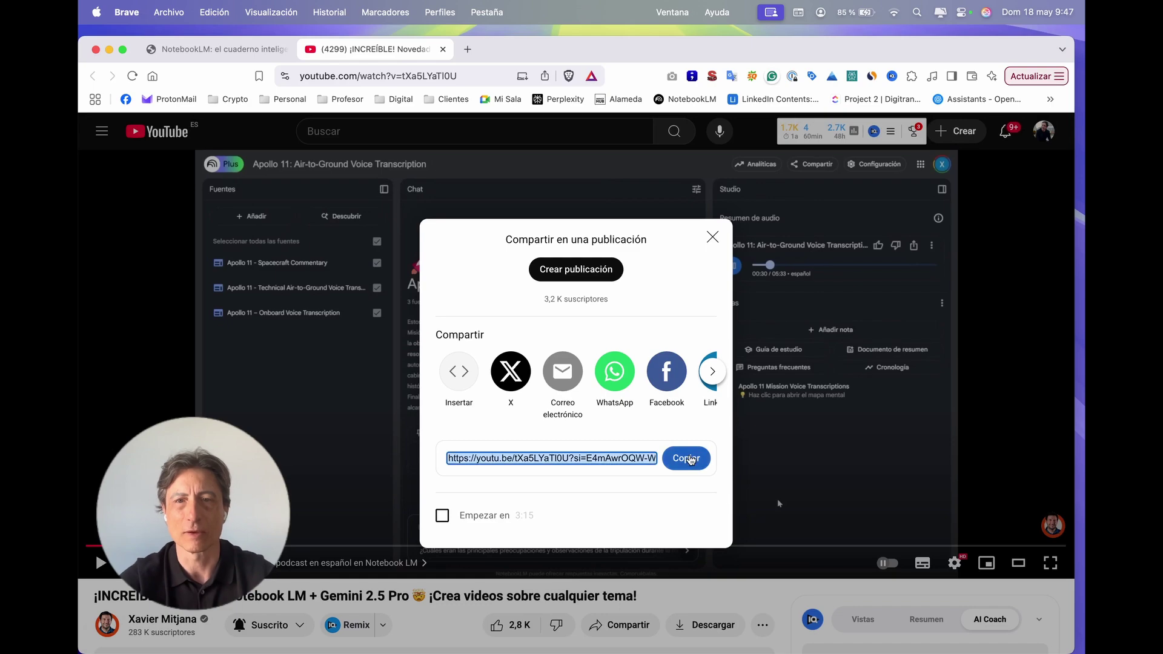
Go back to the blog article, make the browser full screen and switch to the NotebookLM notebook's window
left_click(234, 50)
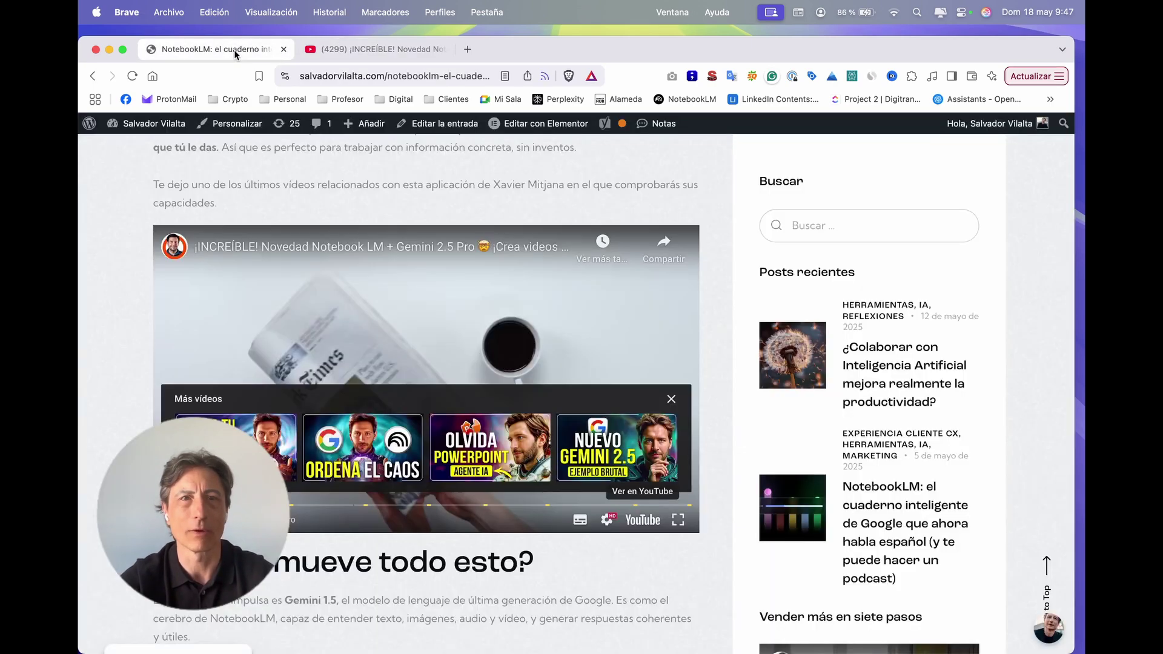
left_click(123, 49)
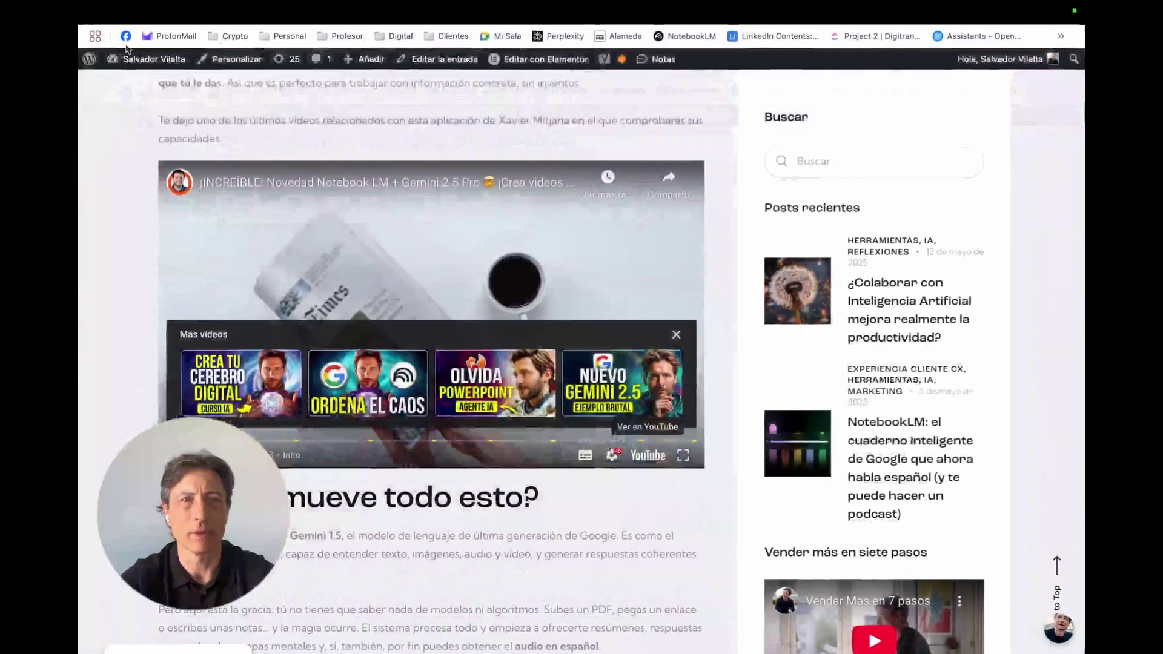
key("ctrl+Up")
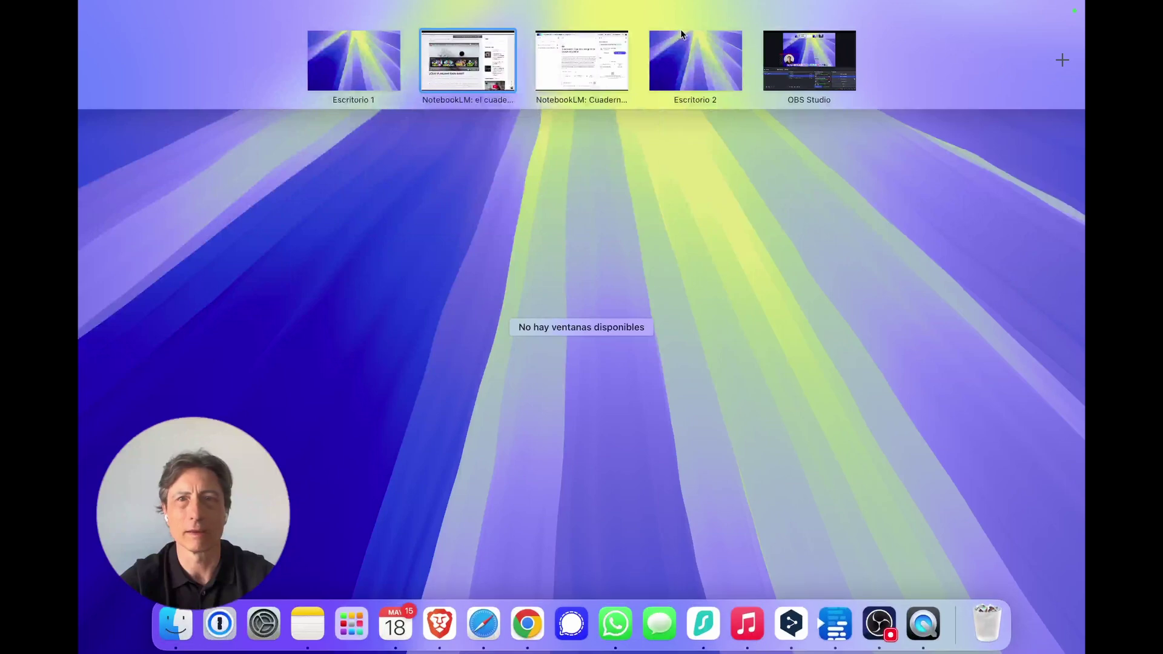
left_click(558, 64)
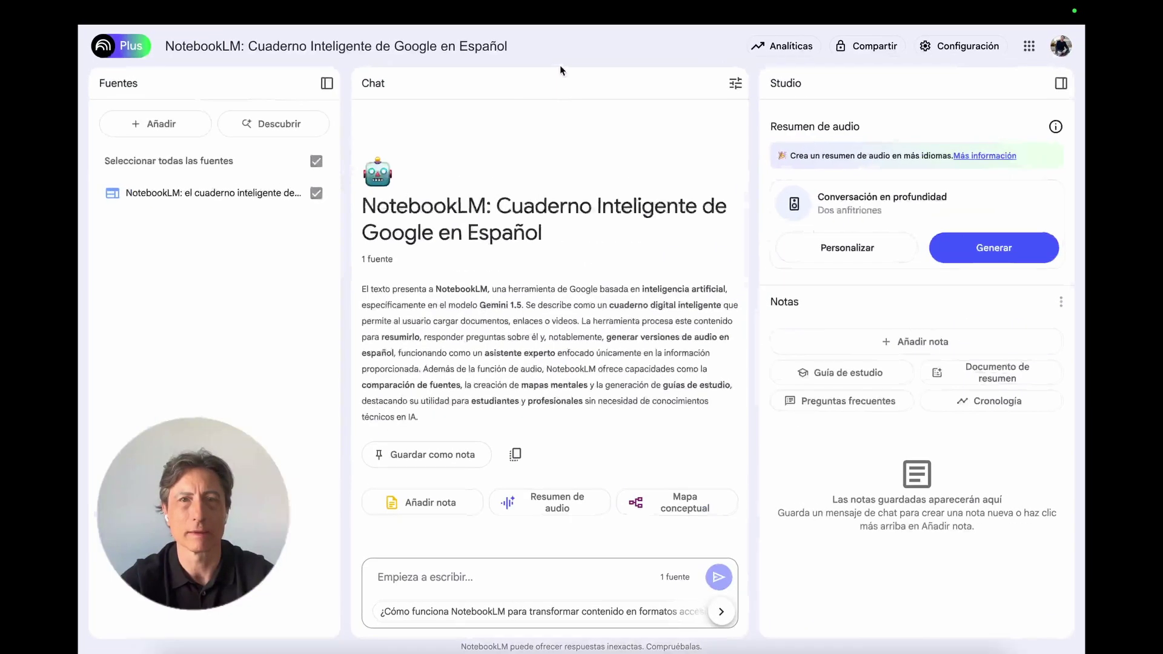
left_click(167, 126)
left_click(601, 487)
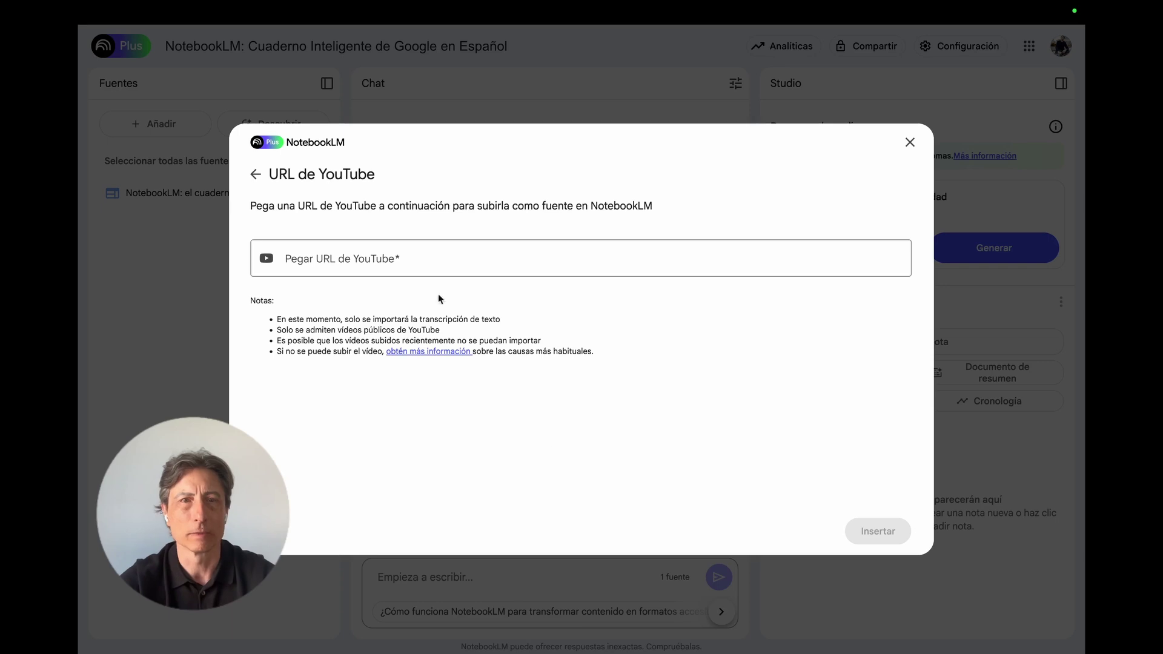
left_click(394, 260)
type("https://youtu.be/tXa5LYaTl0U?si=E4mAwrOQW-WhceKO")
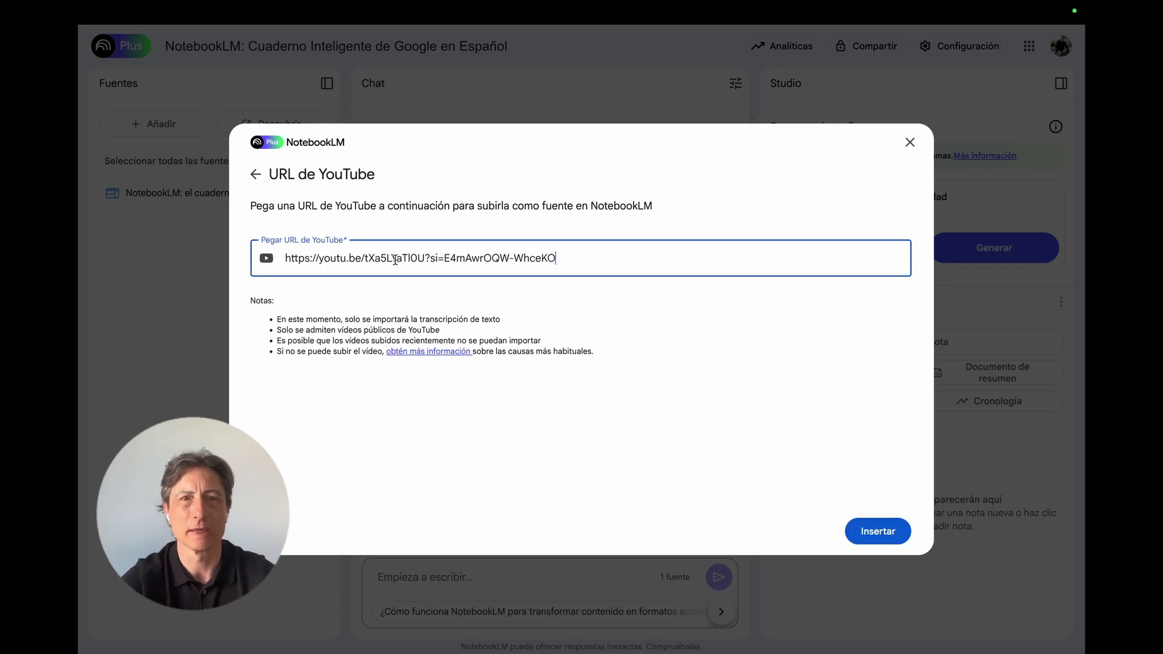
left_click(905, 529)
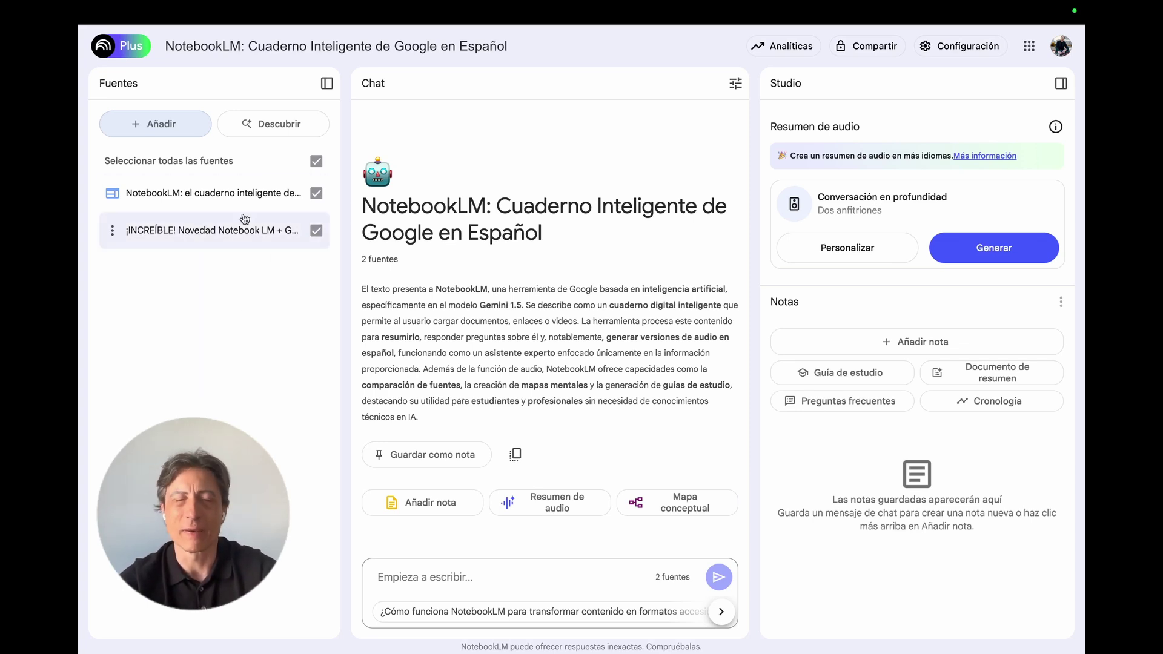
Use source discovery to search for sources about "Notebokk lm"
left_click(274, 127)
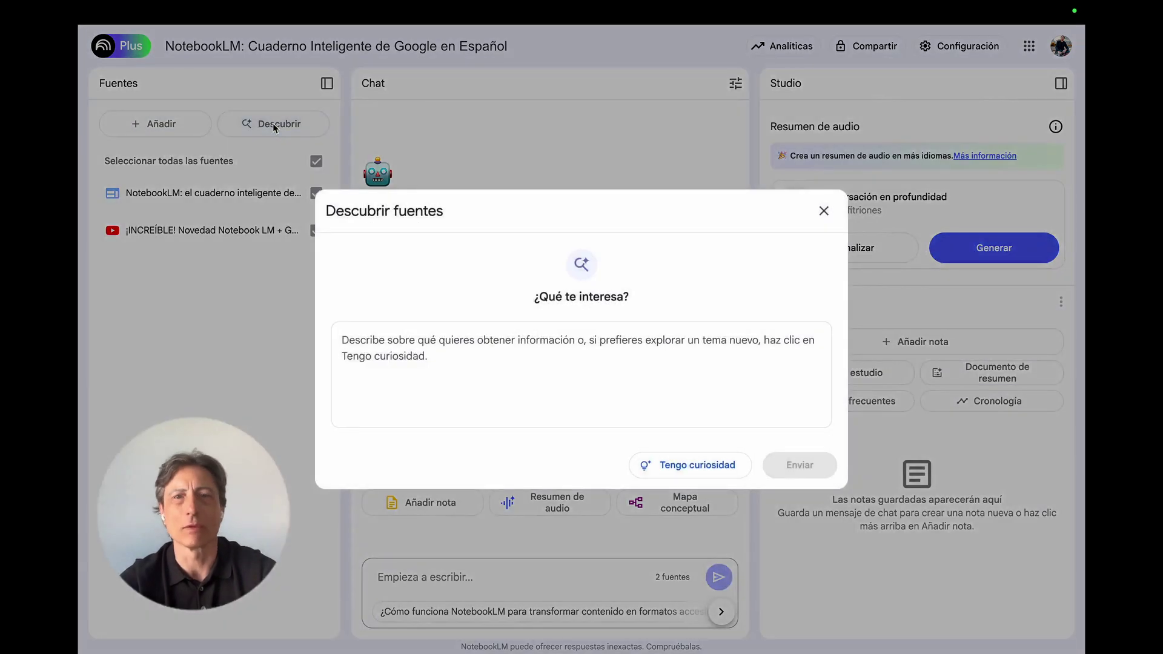
left_click(474, 367)
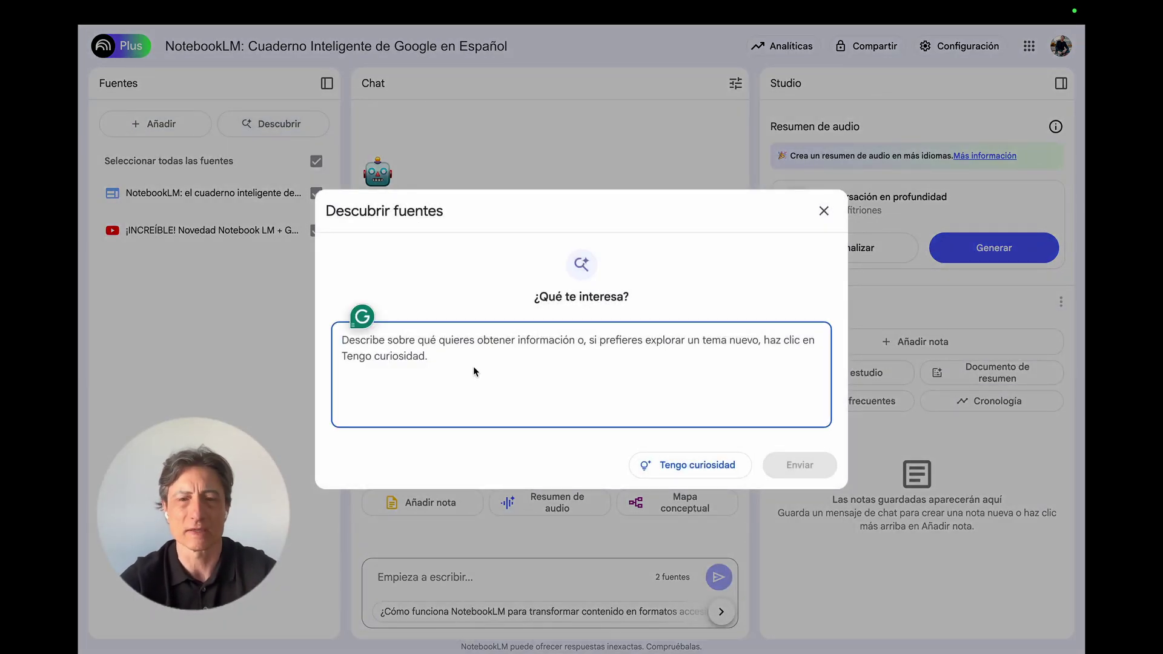
type("No")
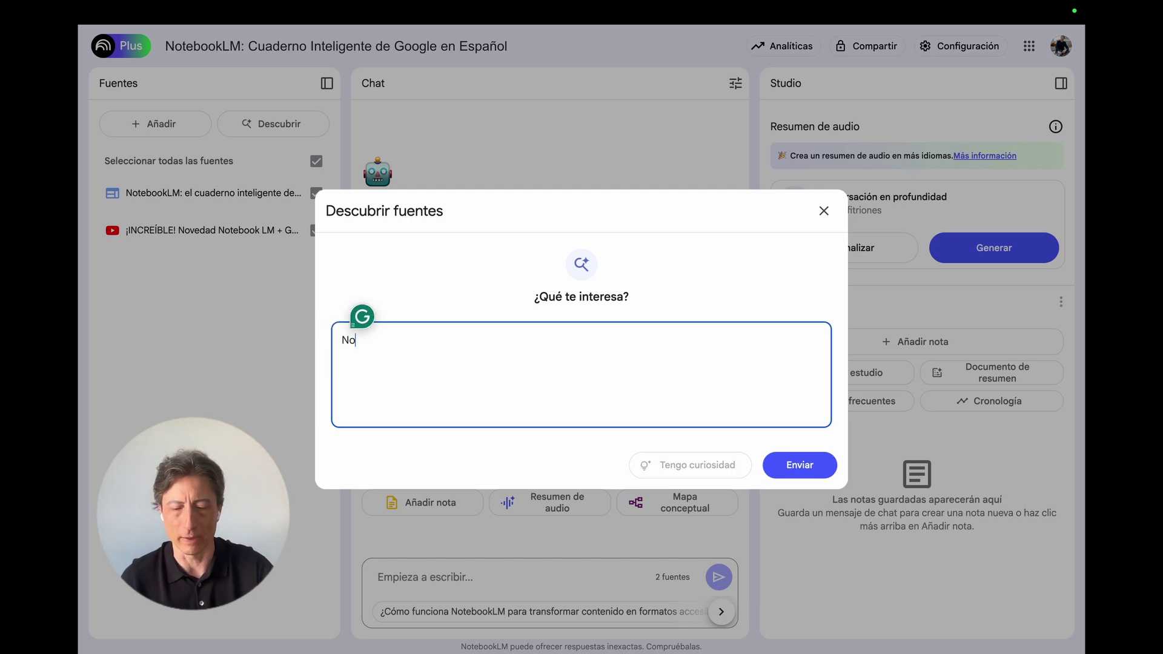
type("tebokk lm")
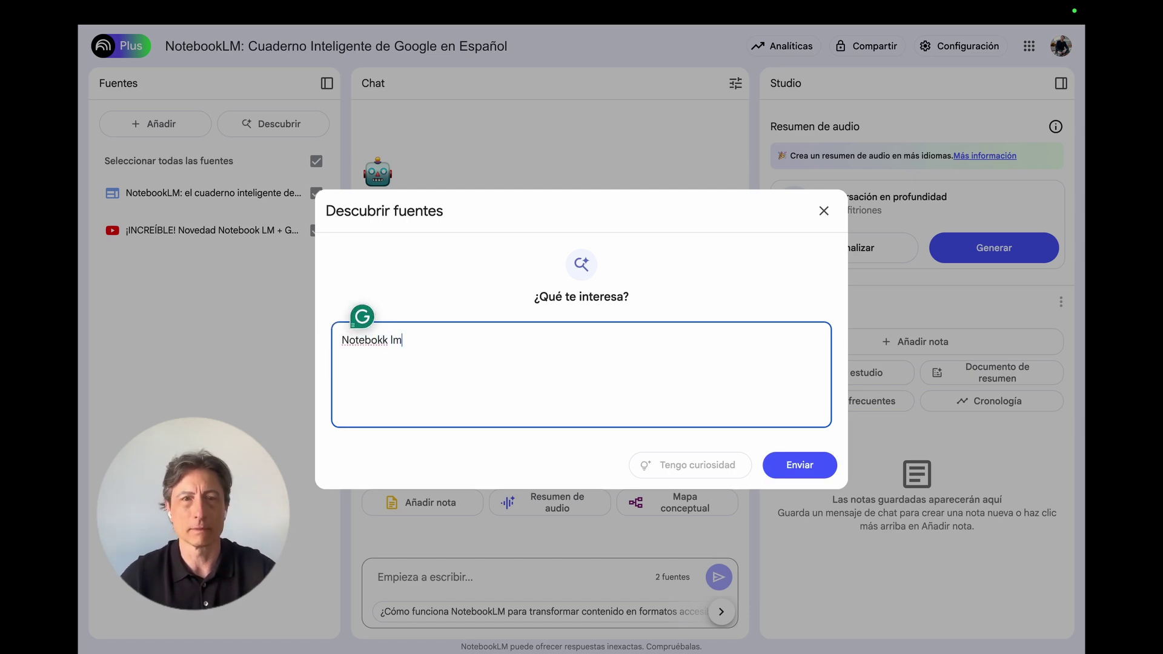
left_click(799, 464)
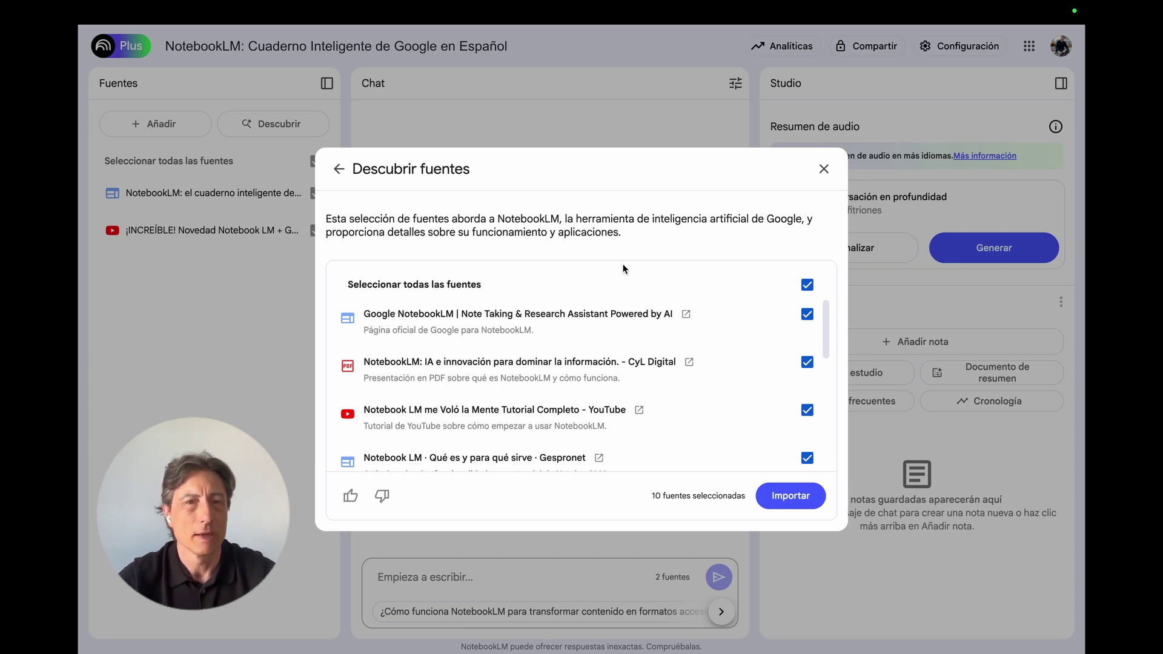
Review the full list of suggested sources and close source discovery without importing any
scroll(565, 317, "down", 1)
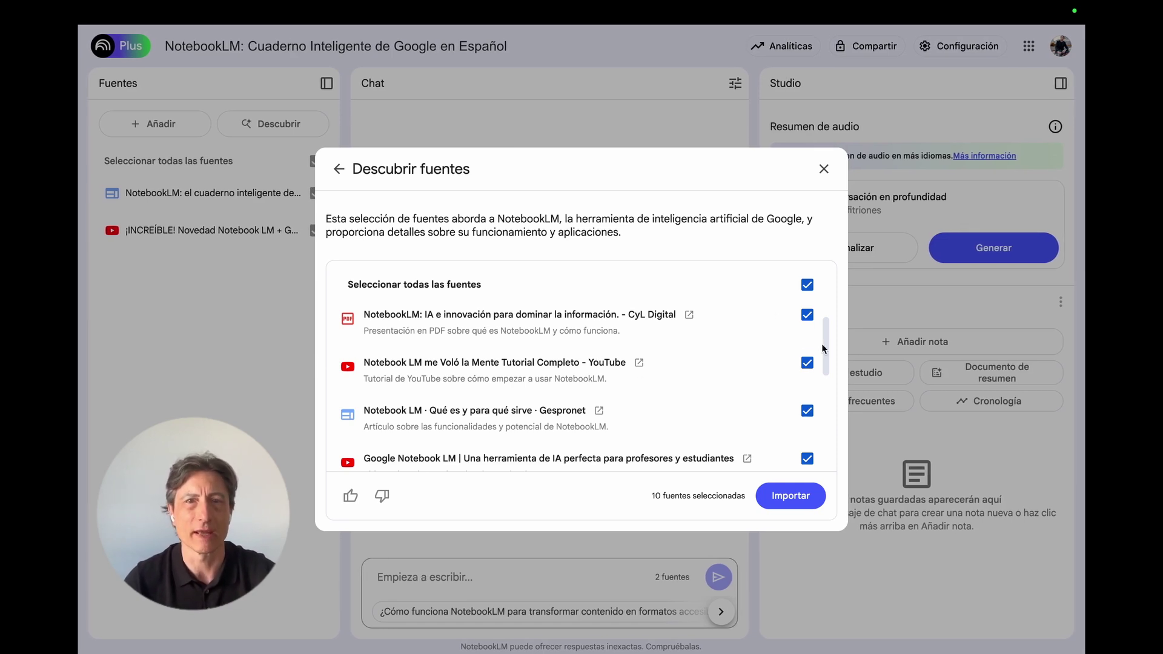
scroll(735, 307, "down", 1)
scroll(730, 315, "up", 2)
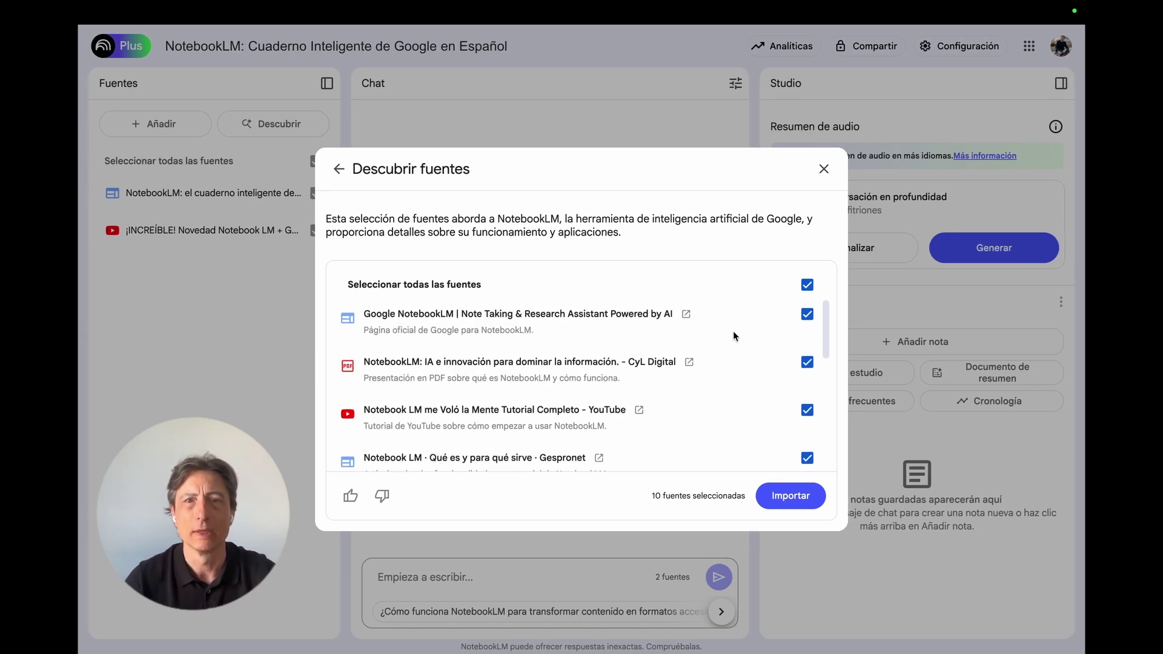
scroll(596, 346, "down", 1)
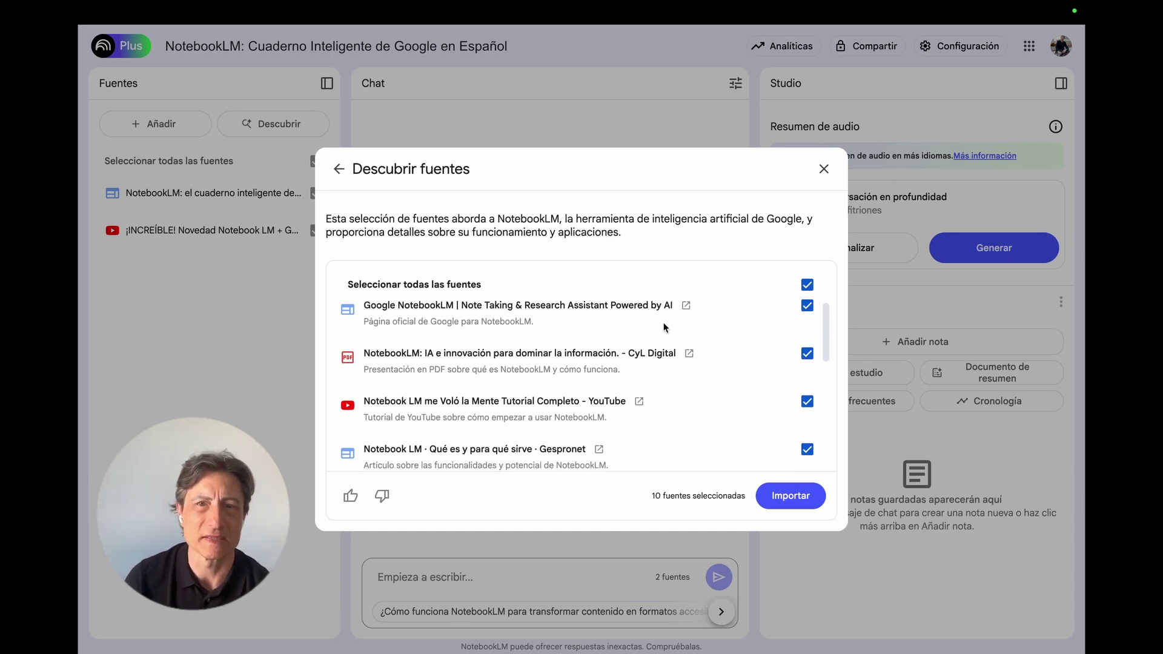
scroll(619, 322, "down", 1)
scroll(619, 322, "up", 1)
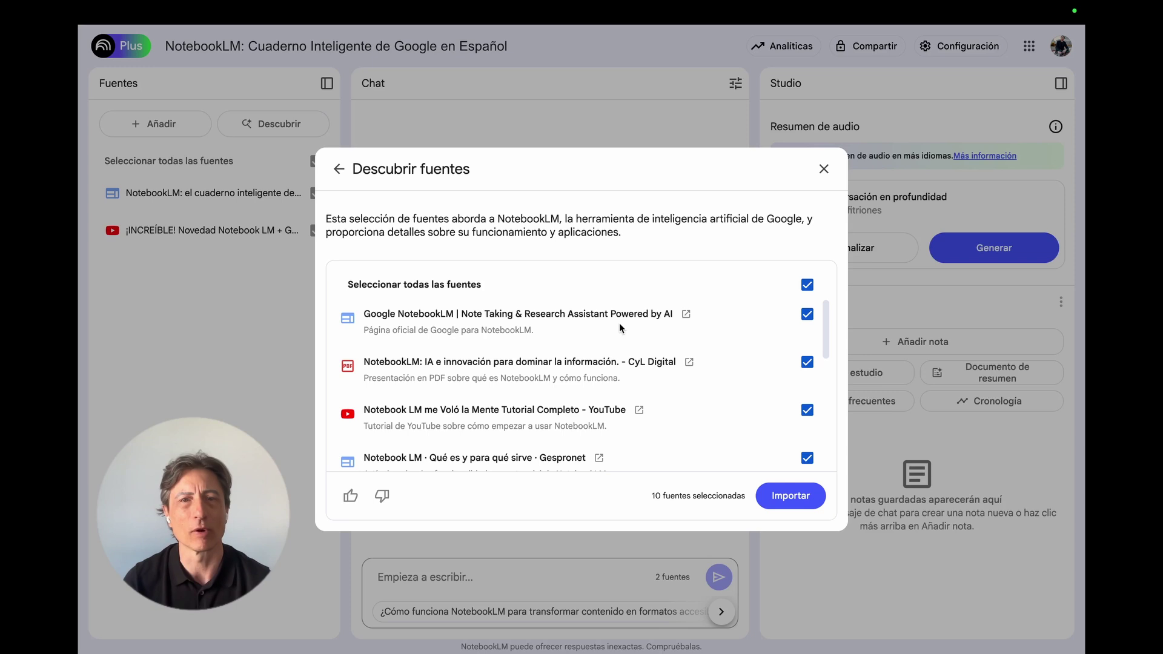
scroll(619, 322, "down", 2)
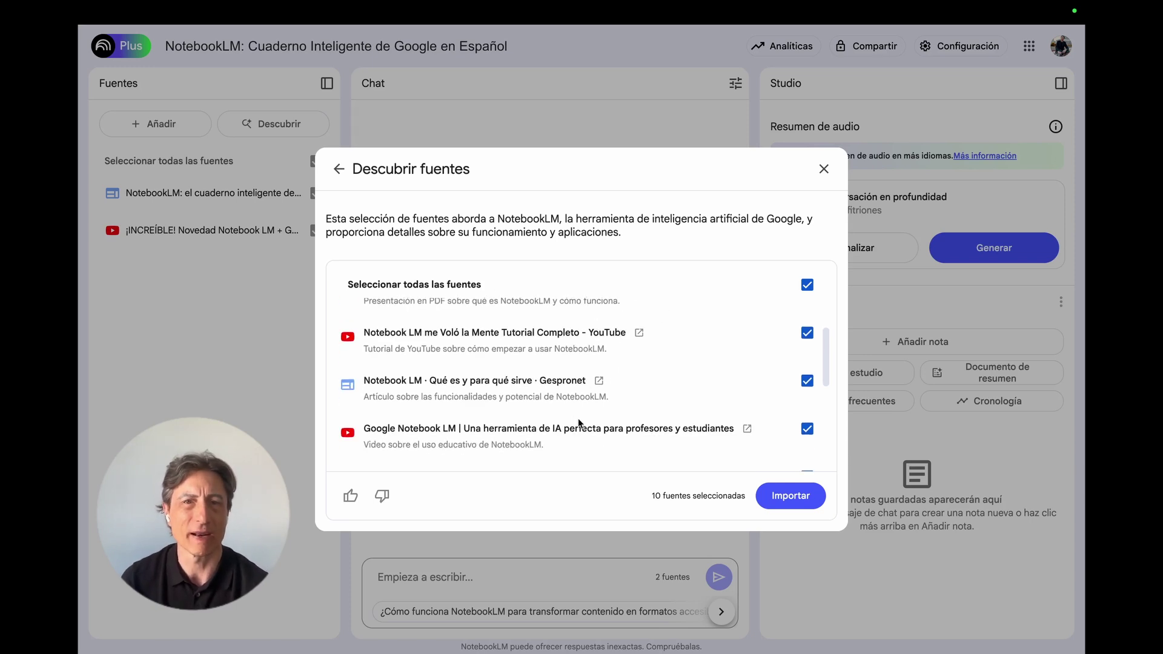
scroll(703, 408, "down", 3)
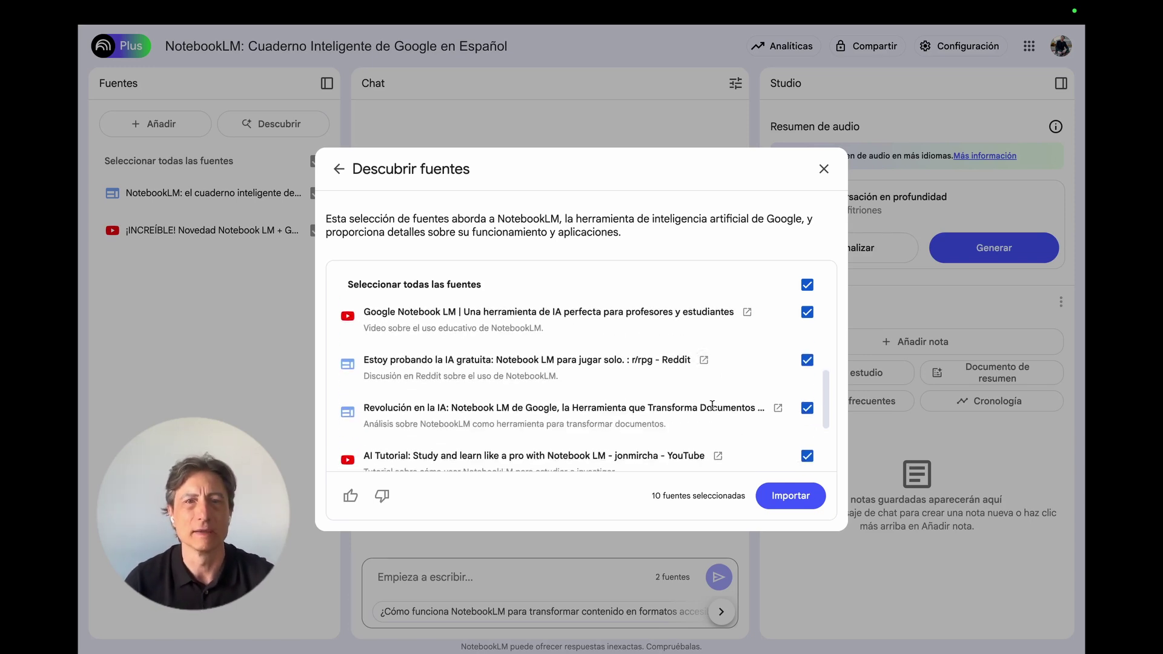
scroll(712, 405, "down", 3)
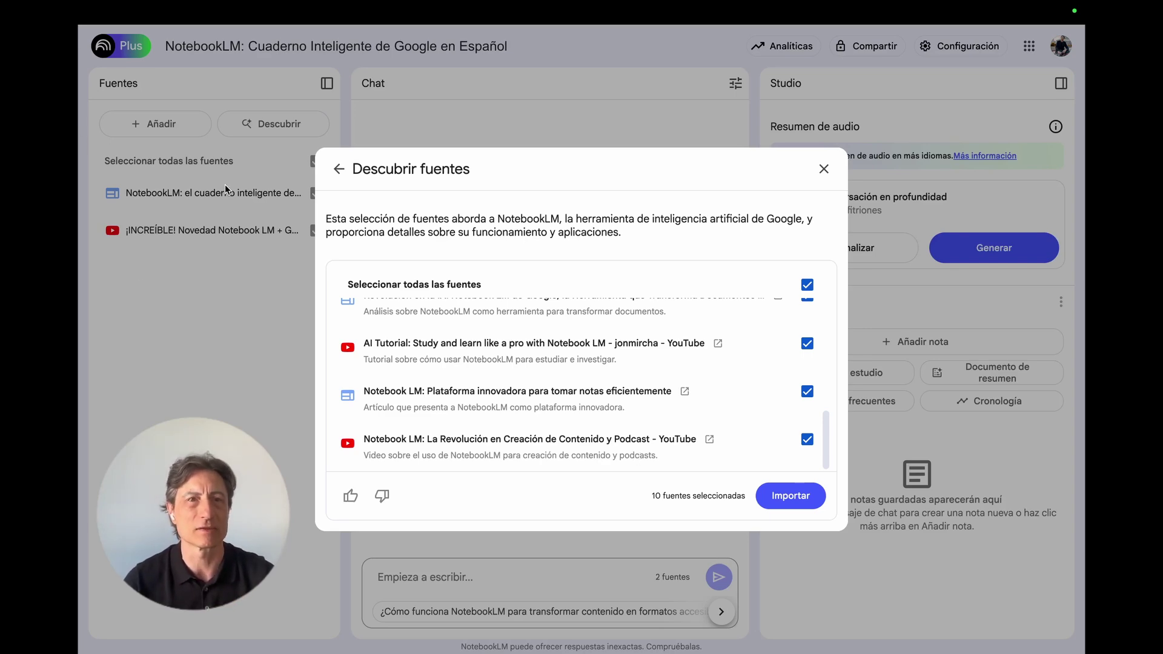
left_click(823, 168)
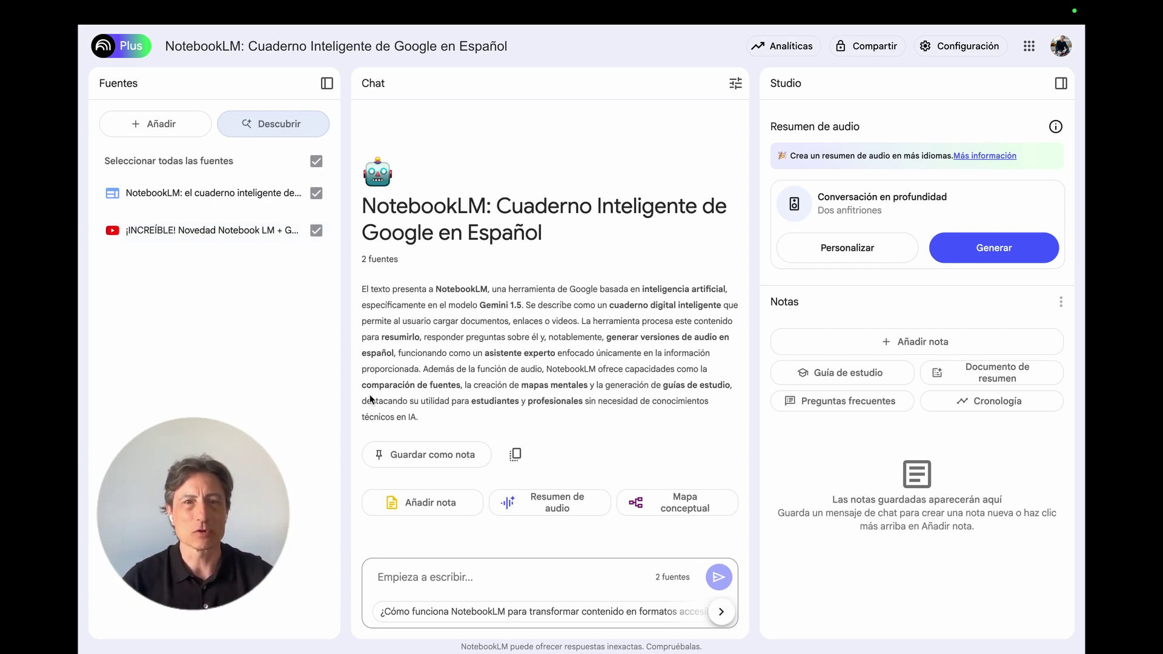
Ask the notebook chat "Que LLM está detrás de Notebook LM"
left_click(439, 583)
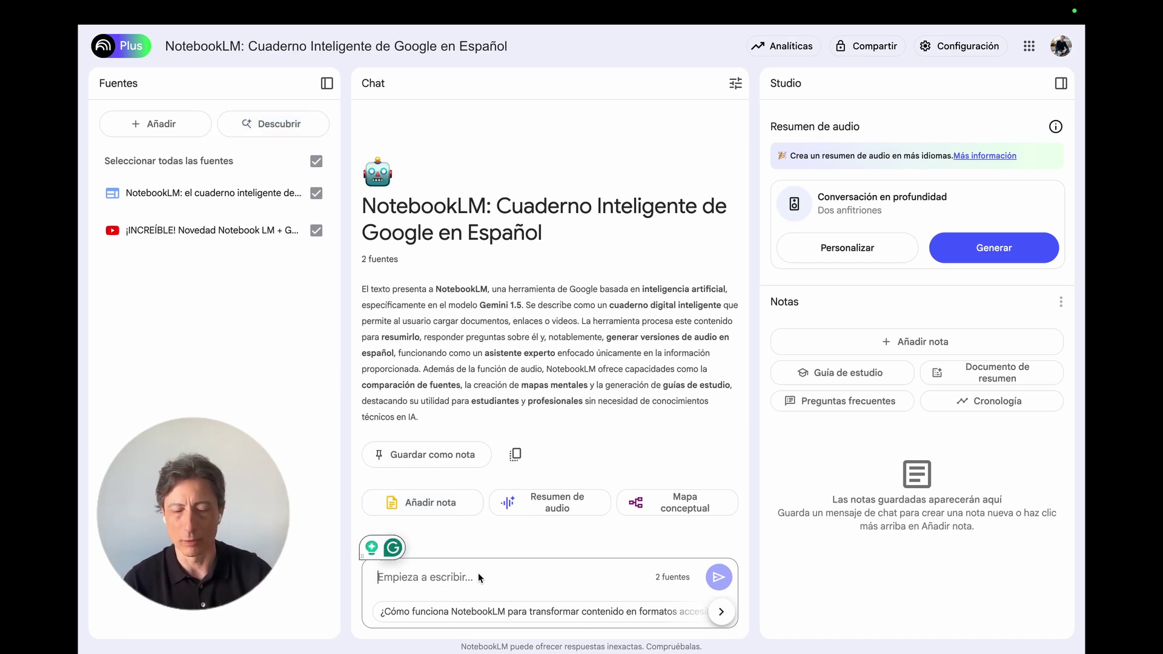
type("Que ")
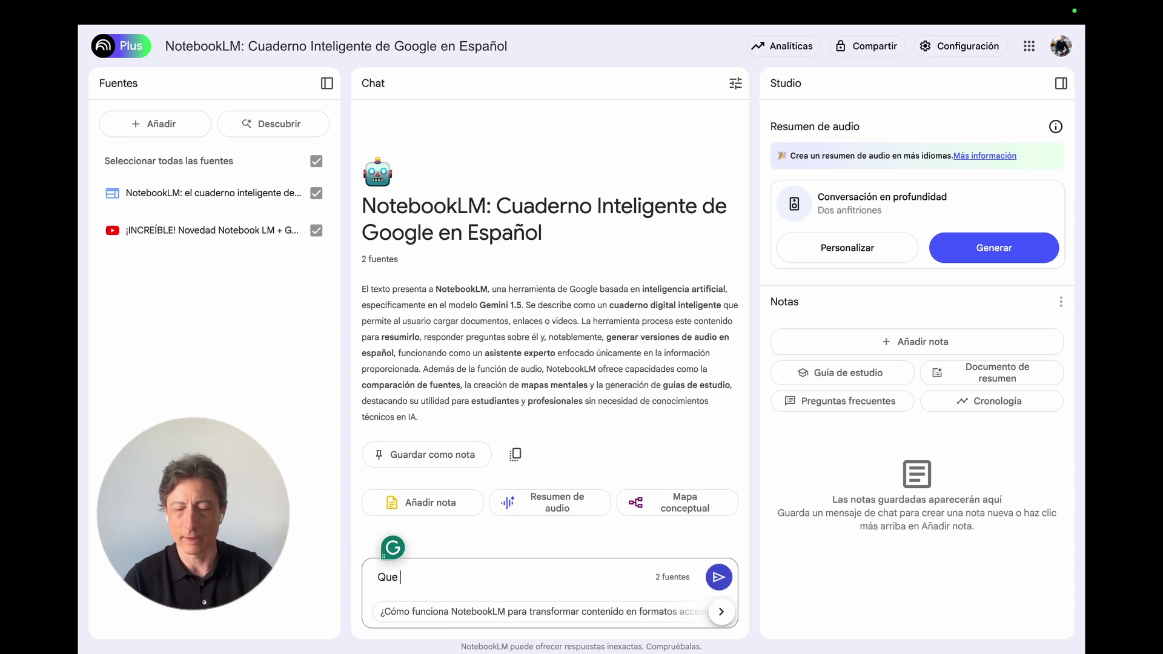
type("LLM está detrás de Notebook LM")
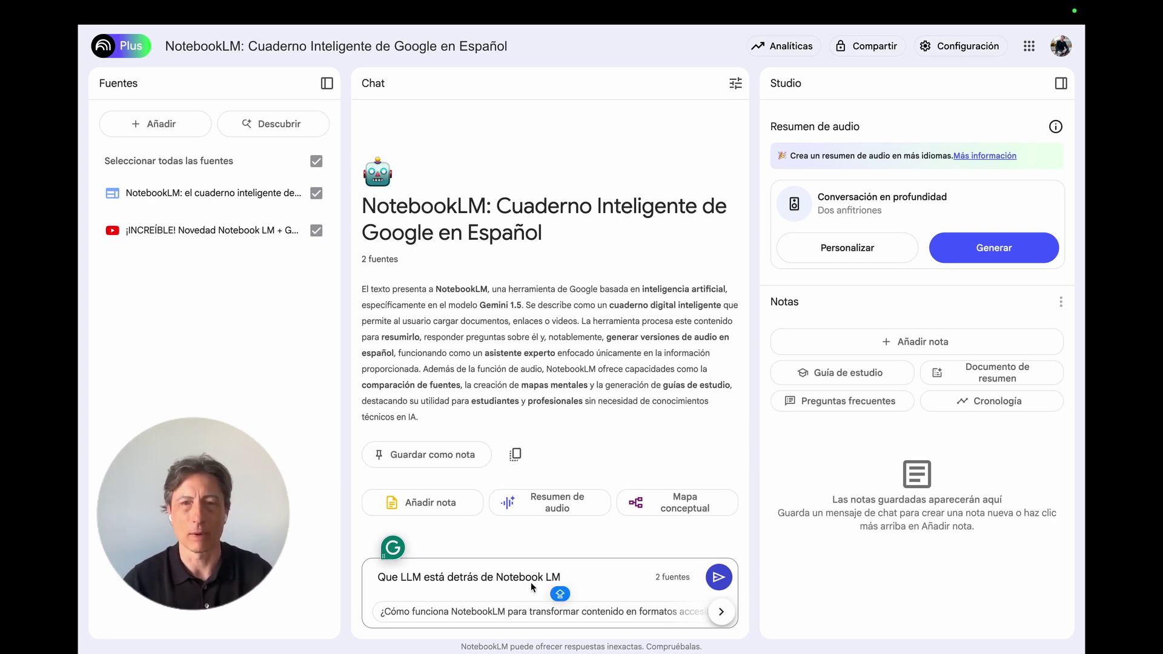
left_click(719, 578)
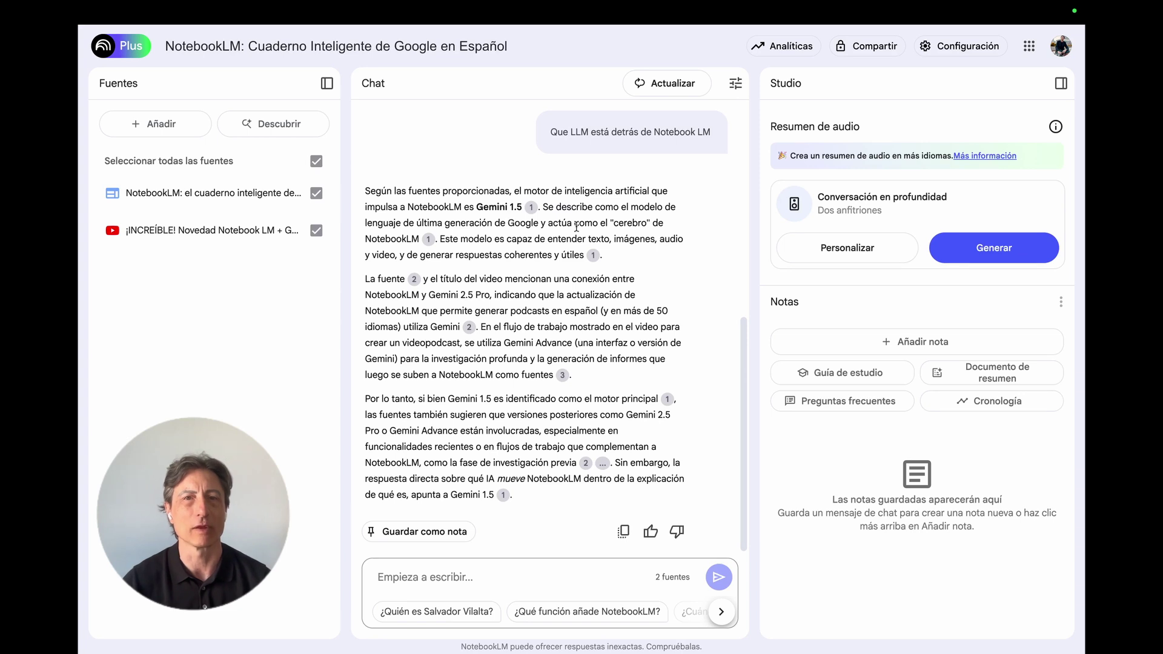
Inspect the cited article through citation 1 at the end of the answer's first paragraph, expand its source guide and close the source view
scroll(528, 276, "down", 1)
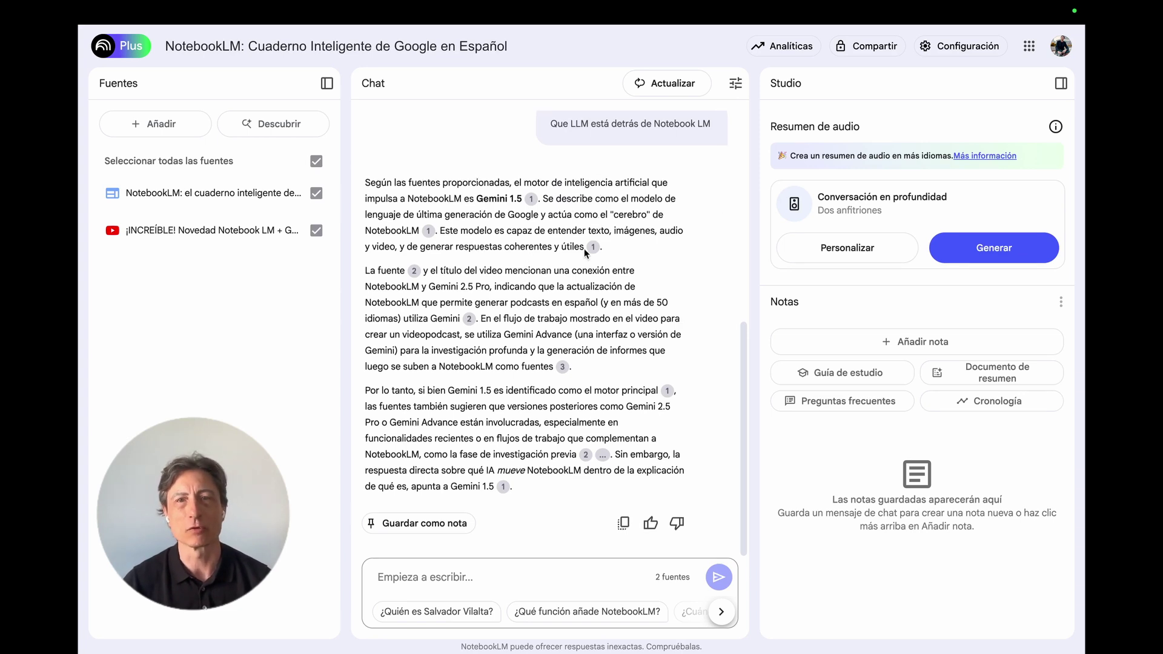
mouse_move(592, 250)
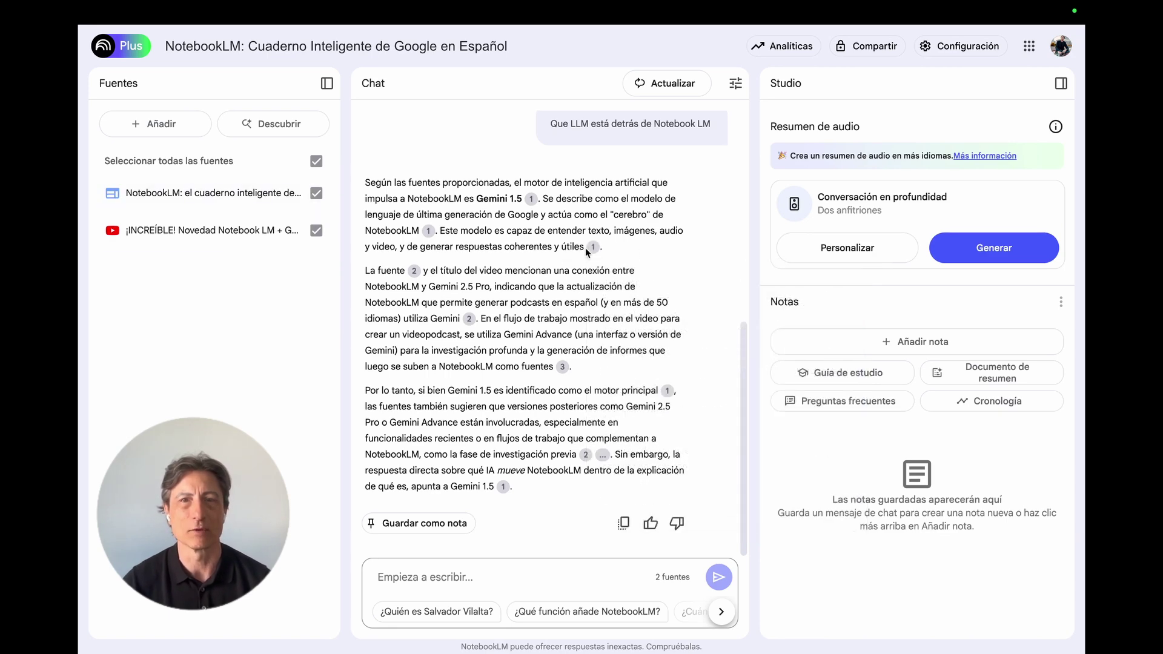
left_click(592, 248)
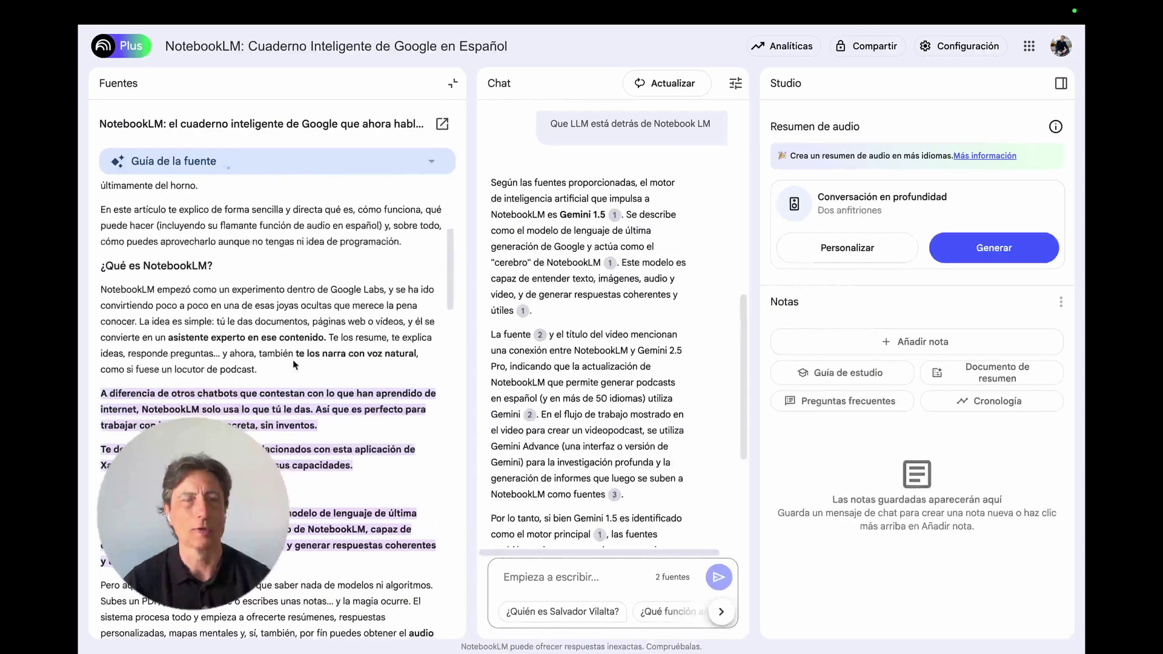
scroll(338, 429, "up", 4)
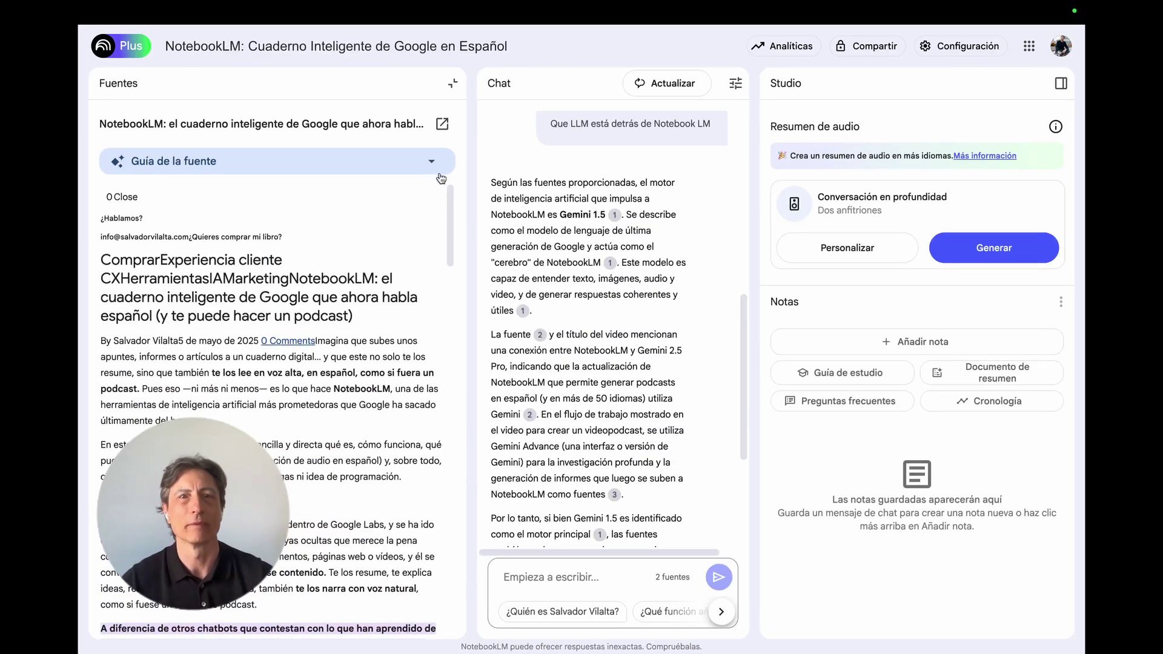
left_click(432, 161)
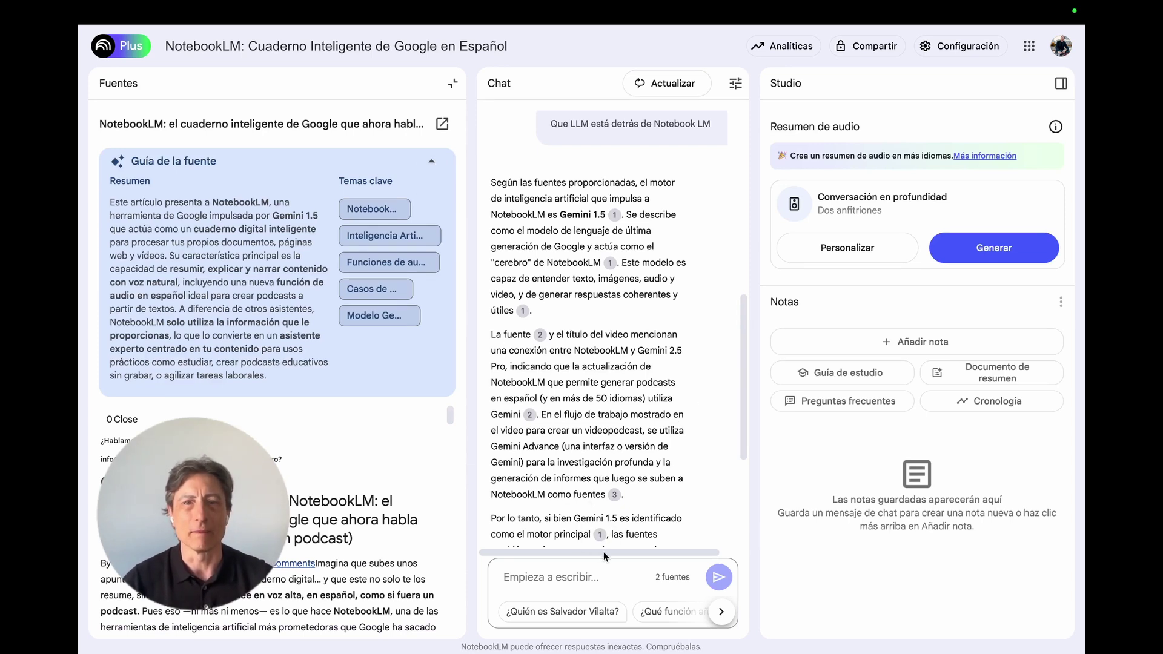
mouse_move(141, 41)
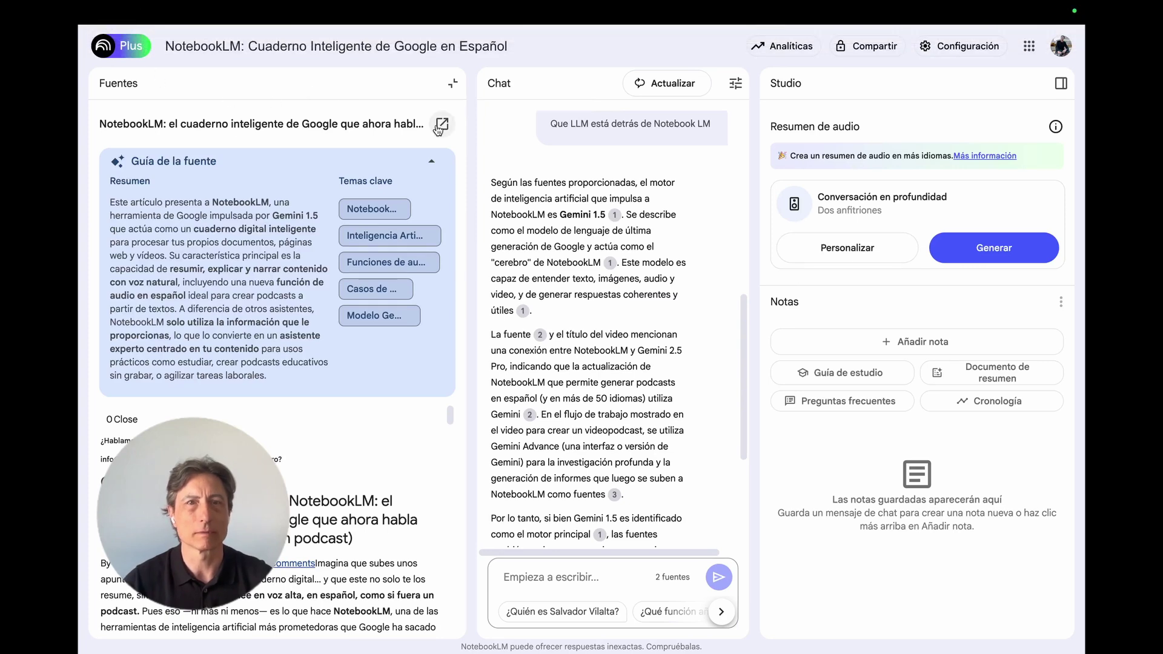
left_click(457, 82)
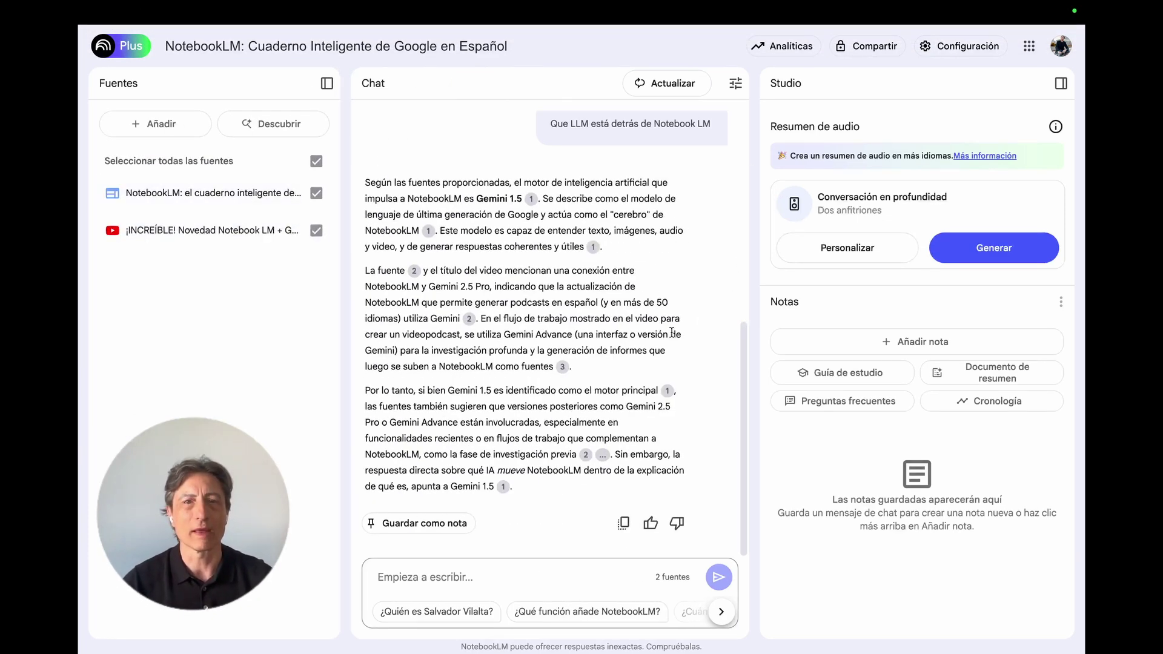
Save the chat answer about the LLM as a note and clear the chat history
left_click(420, 525)
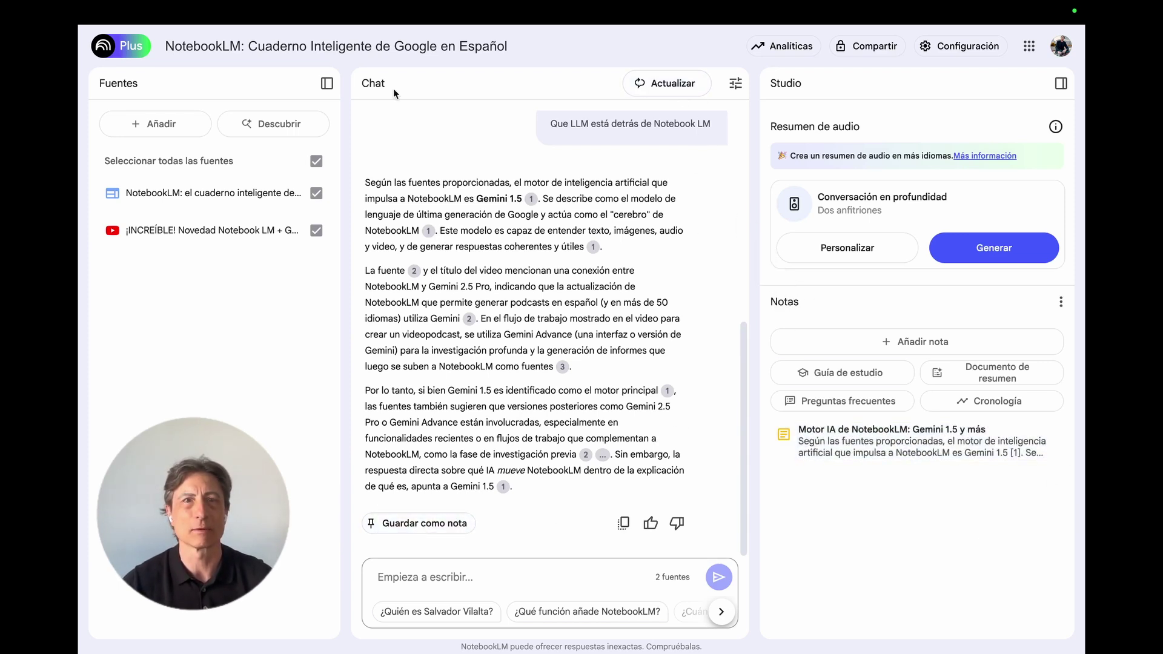
left_click(657, 83)
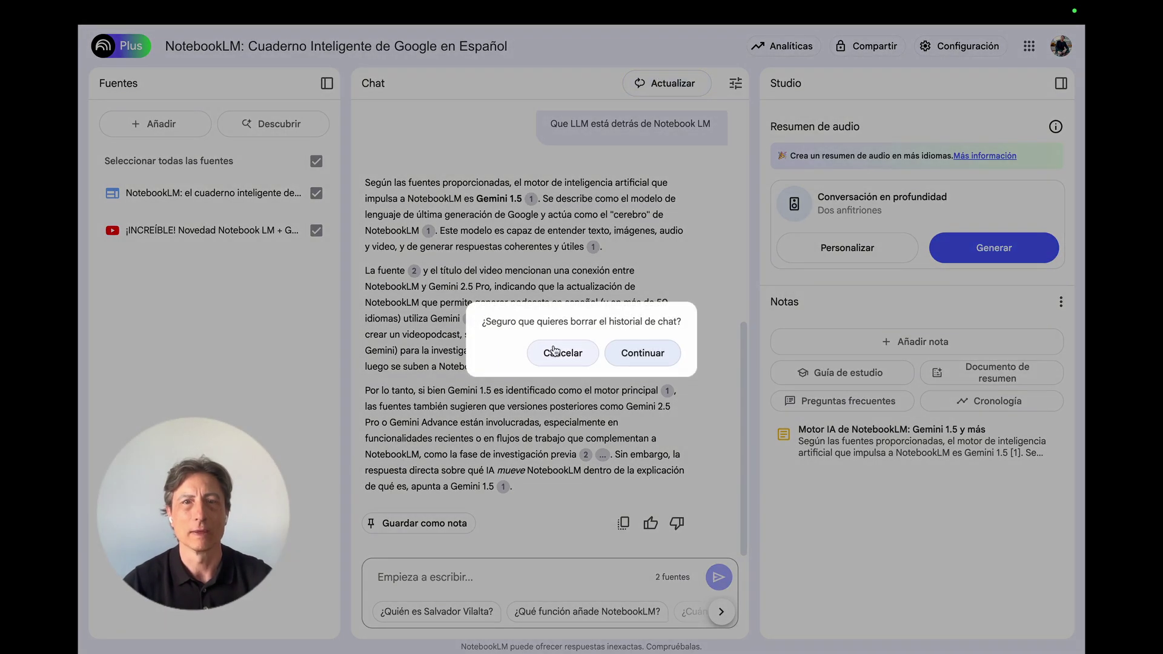
left_click(640, 353)
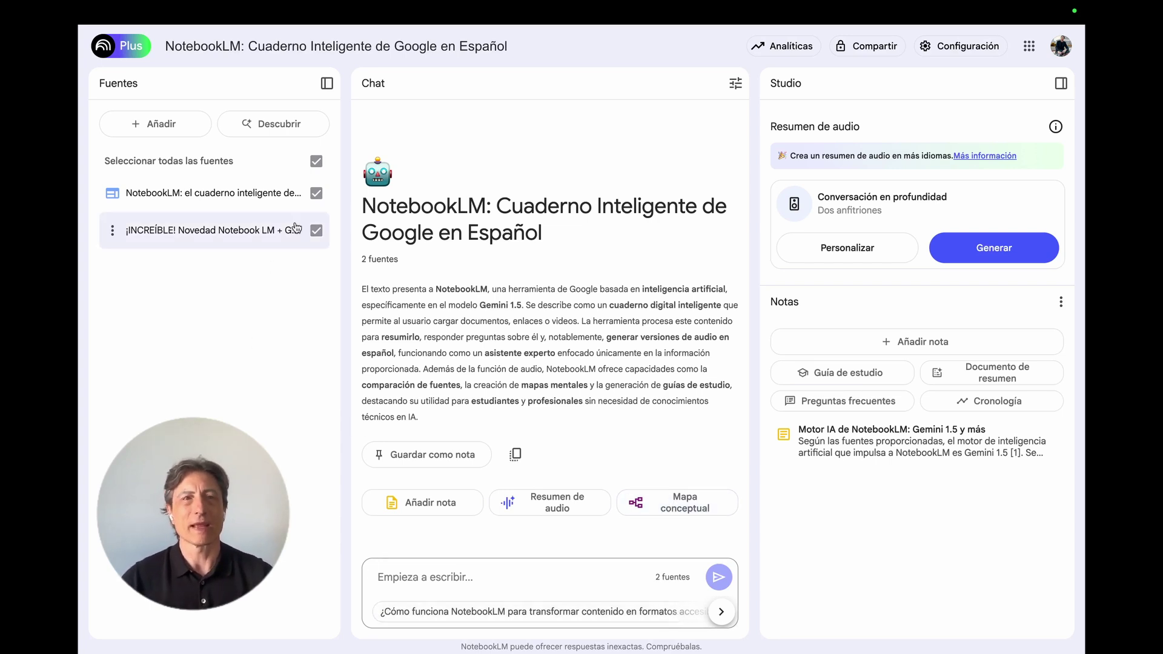
Generate a mind map from the notebook's two sources
left_click(697, 506)
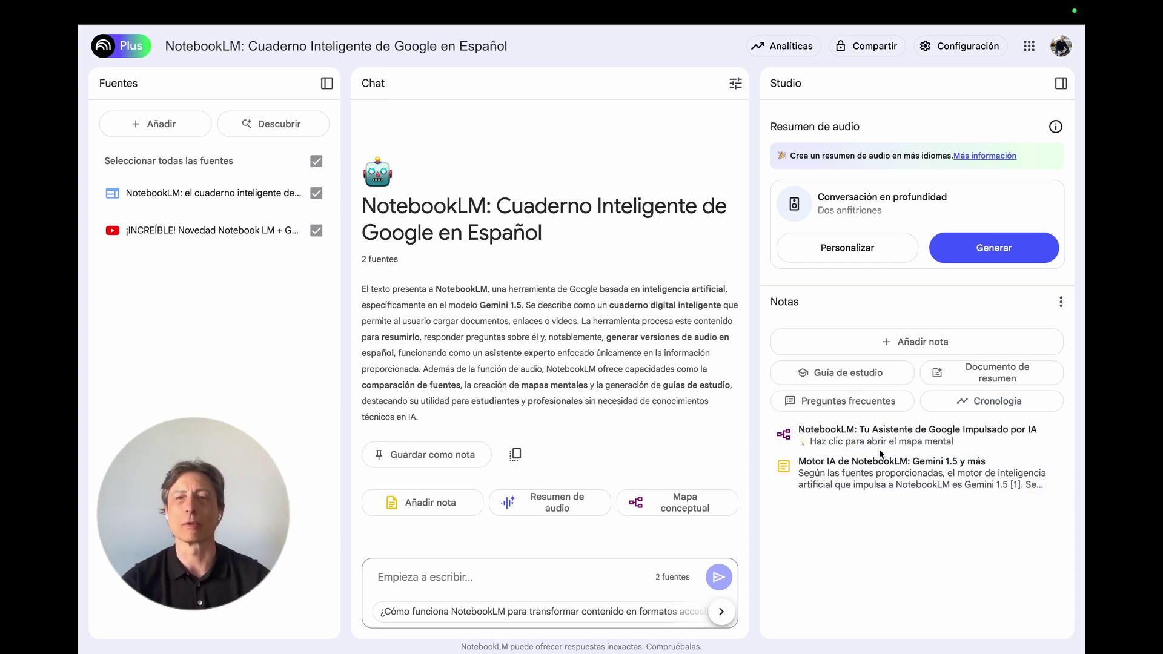
Open the notebook's mind map and expand the branches "¿Qué es NotebookLM?", "IA que lo Impulsa", "¿Qué más puede hacer?" and "Futuro de NotebookLM"
left_click(865, 437)
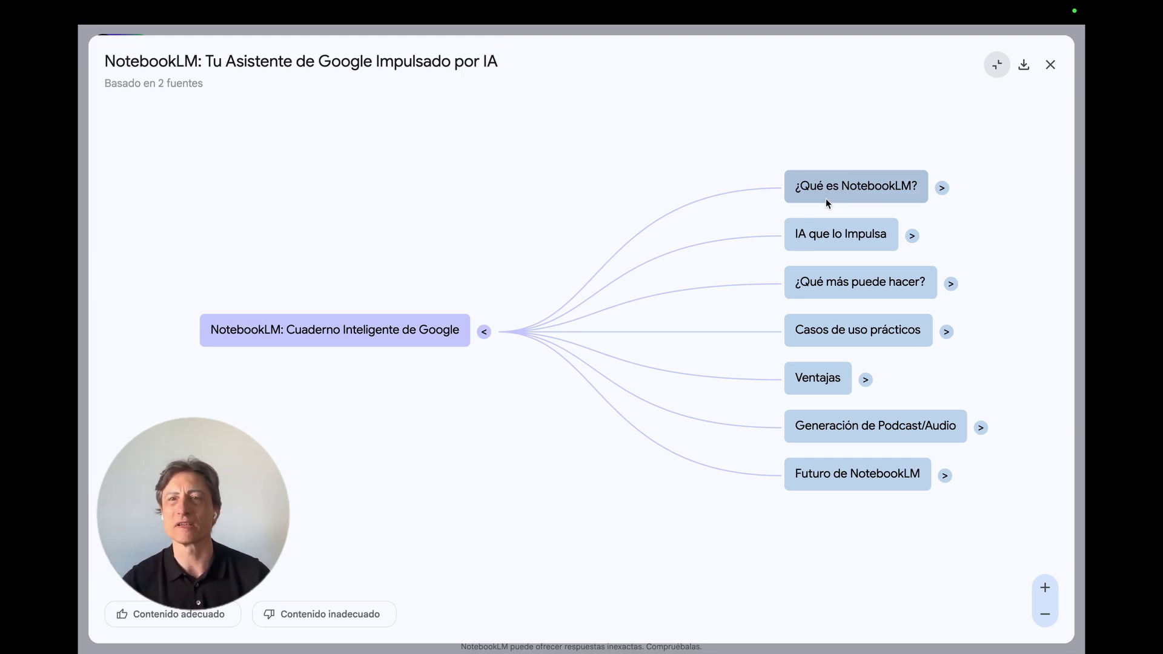
left_click(941, 189)
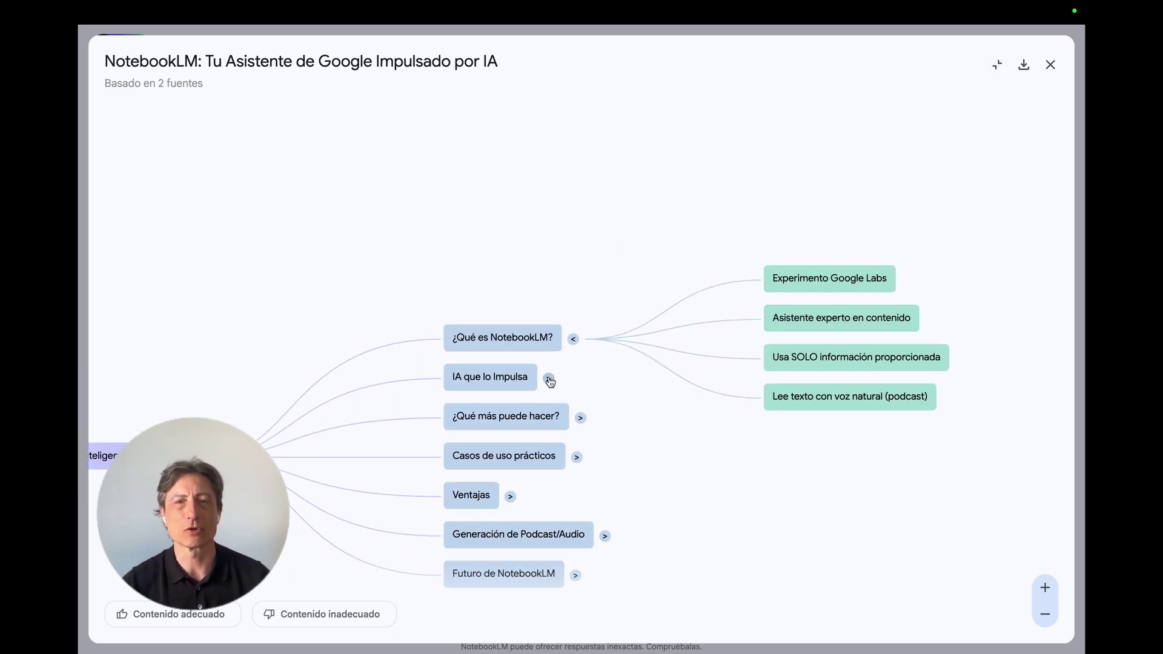
left_click(551, 379)
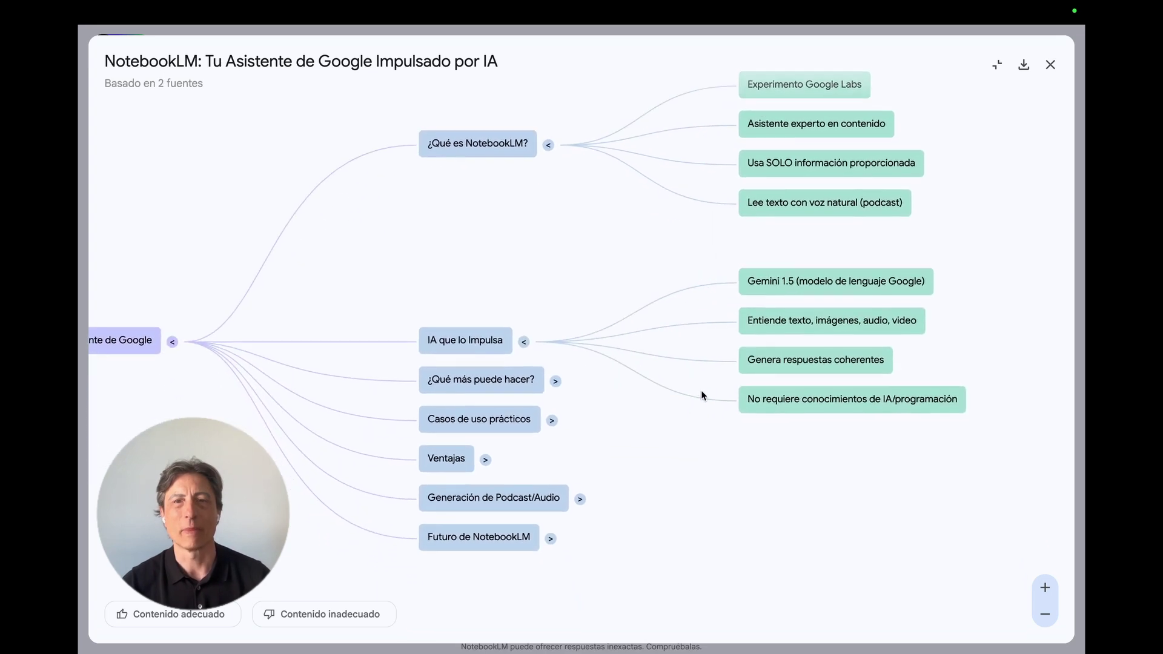
left_click(570, 382)
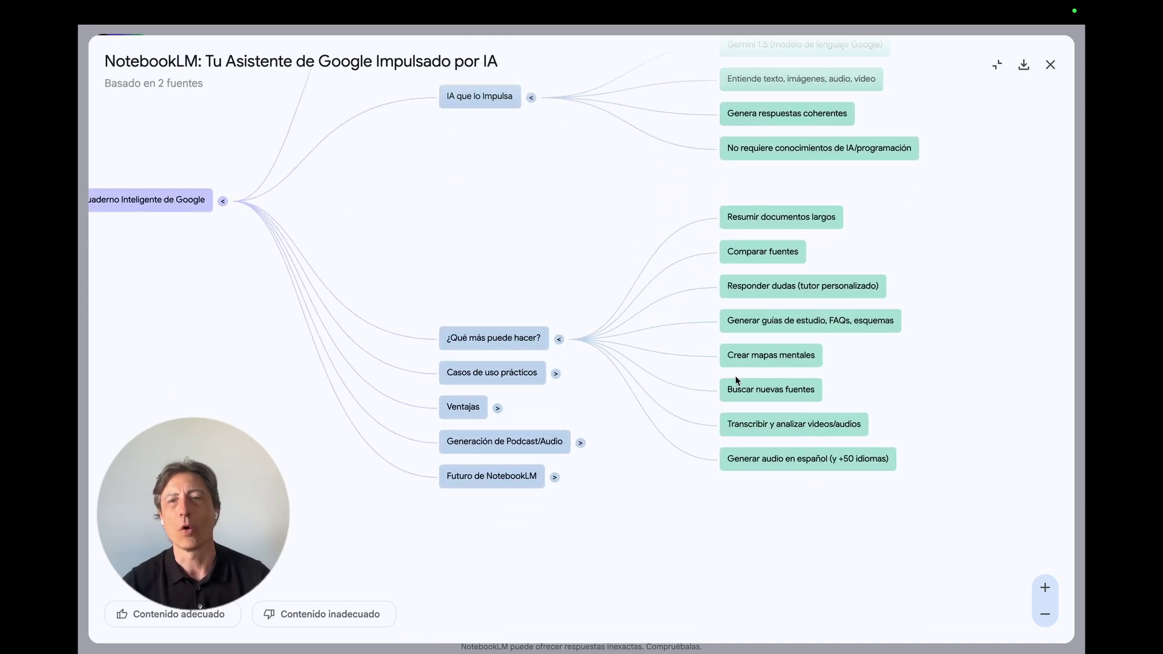
left_click(553, 480)
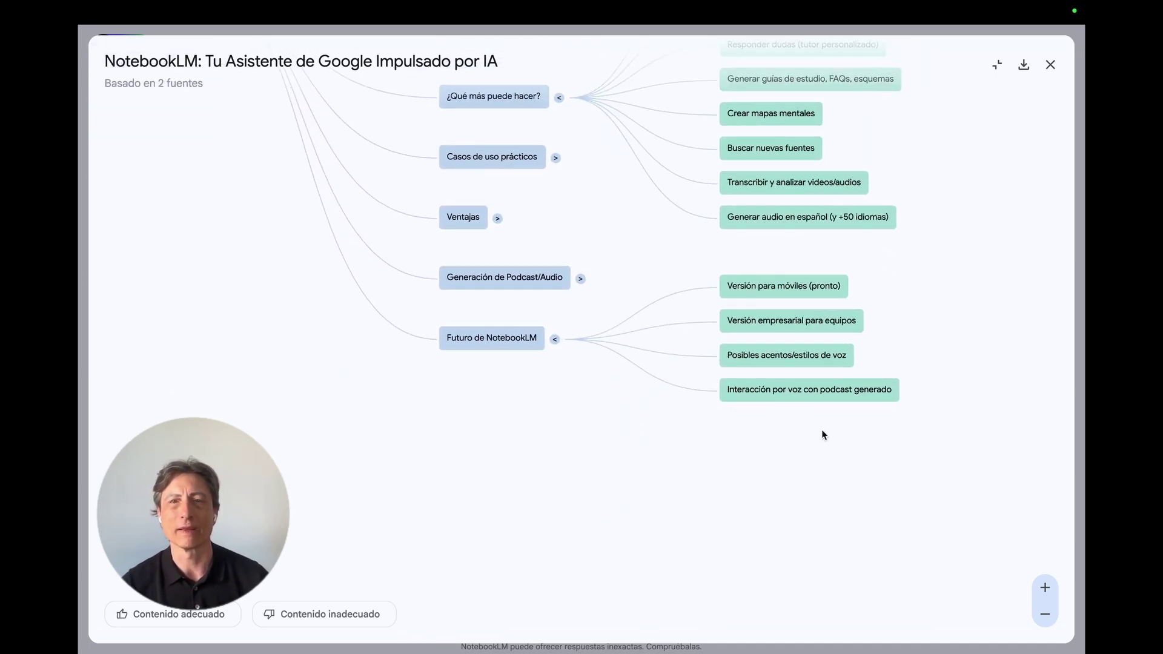
Query the chat from the mind map's "Generar guías de estudio, FAQs, esquemas" node and close the mind map
scroll(822, 431, "up", 1)
left_click_drag(990, 330, 898, 603)
left_click_drag(925, 226, 947, 319)
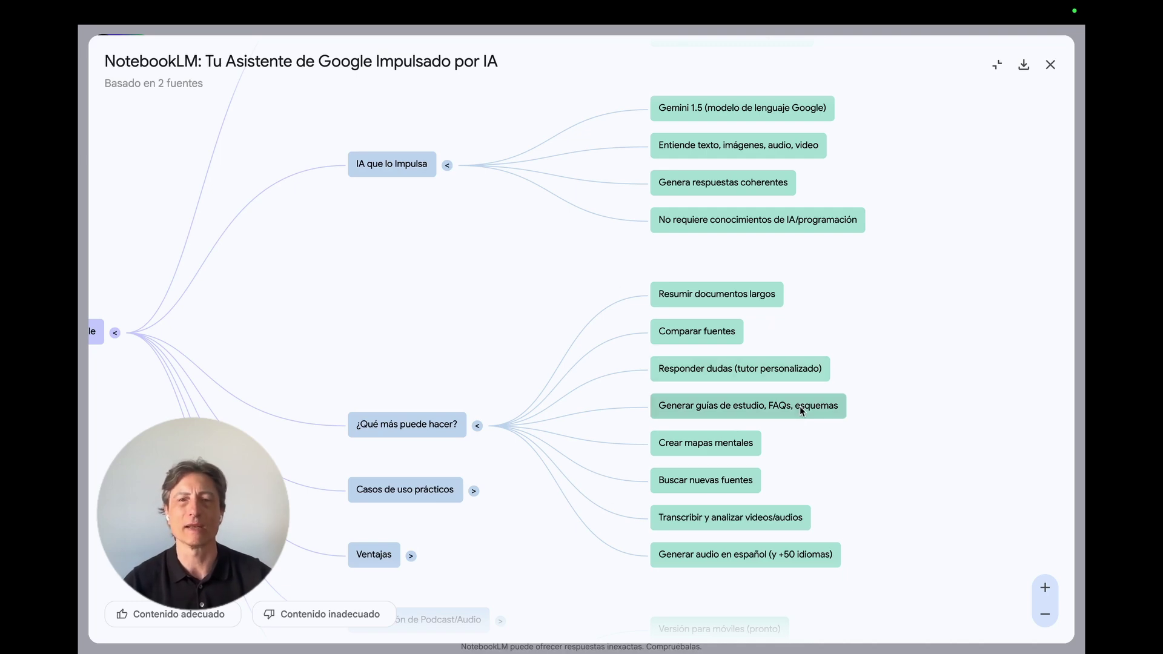
left_click(696, 410)
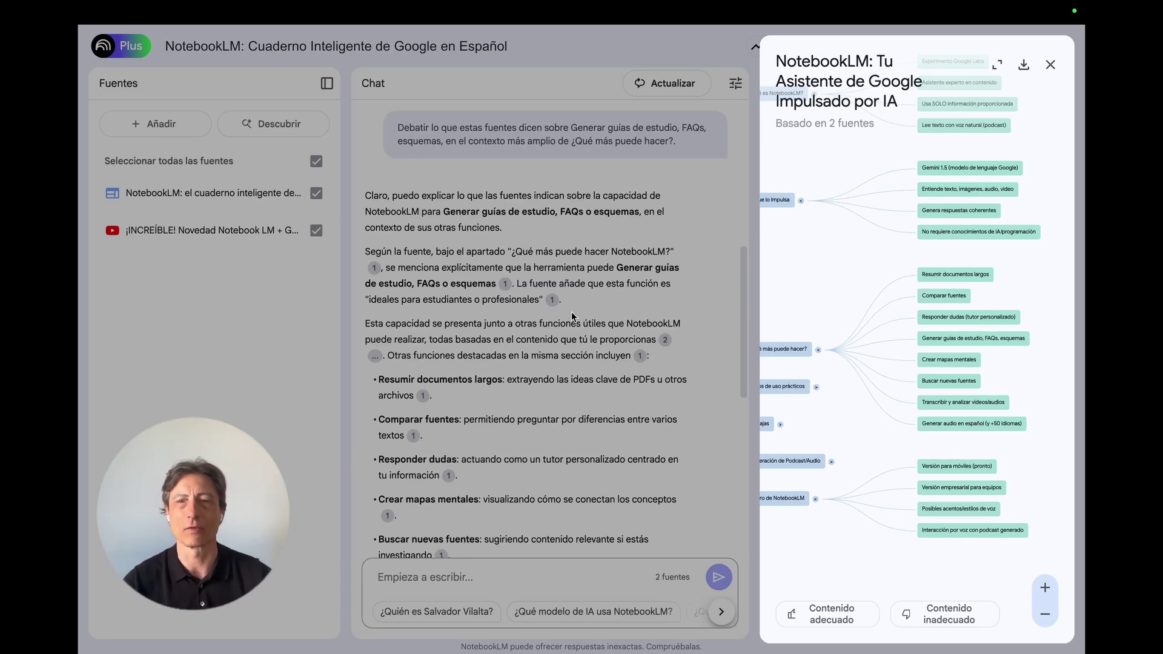
left_click(1051, 64)
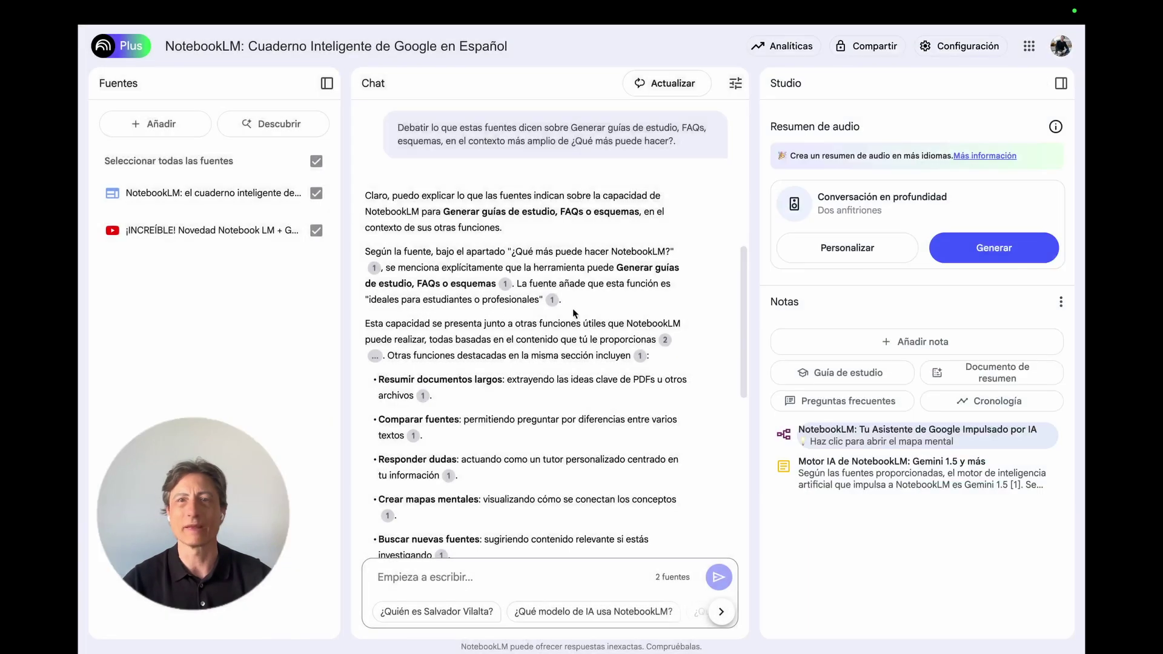
Clear the chat history and generate the two-host "Conversación en profundidad" audio overview from both sources
left_click(687, 82)
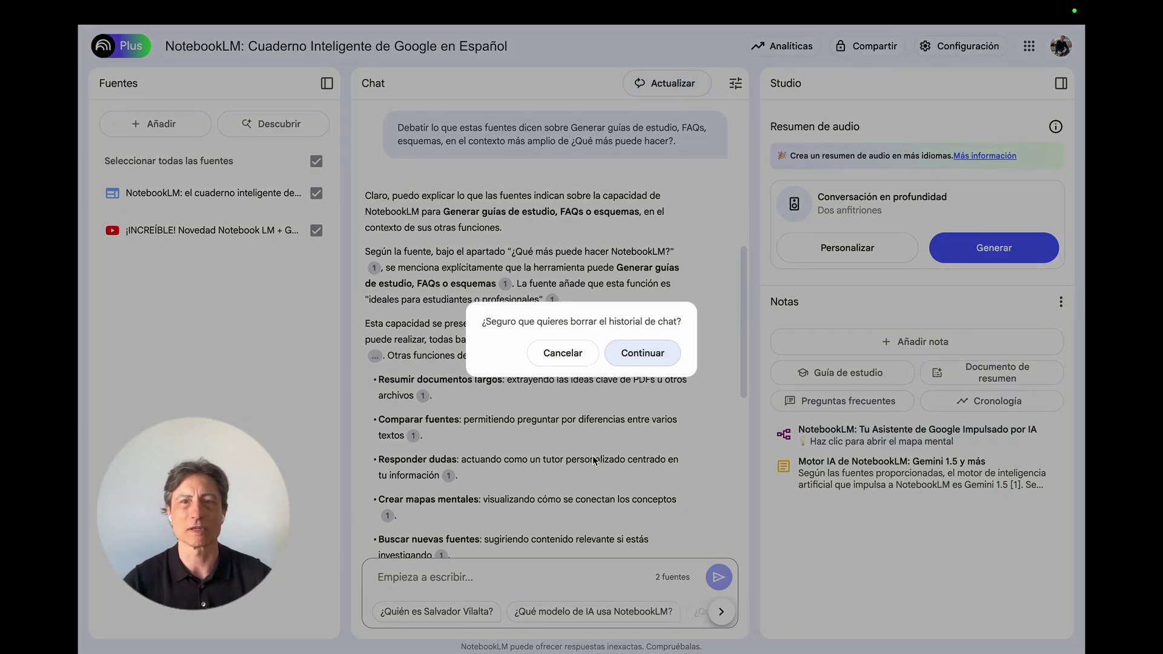
left_click(642, 353)
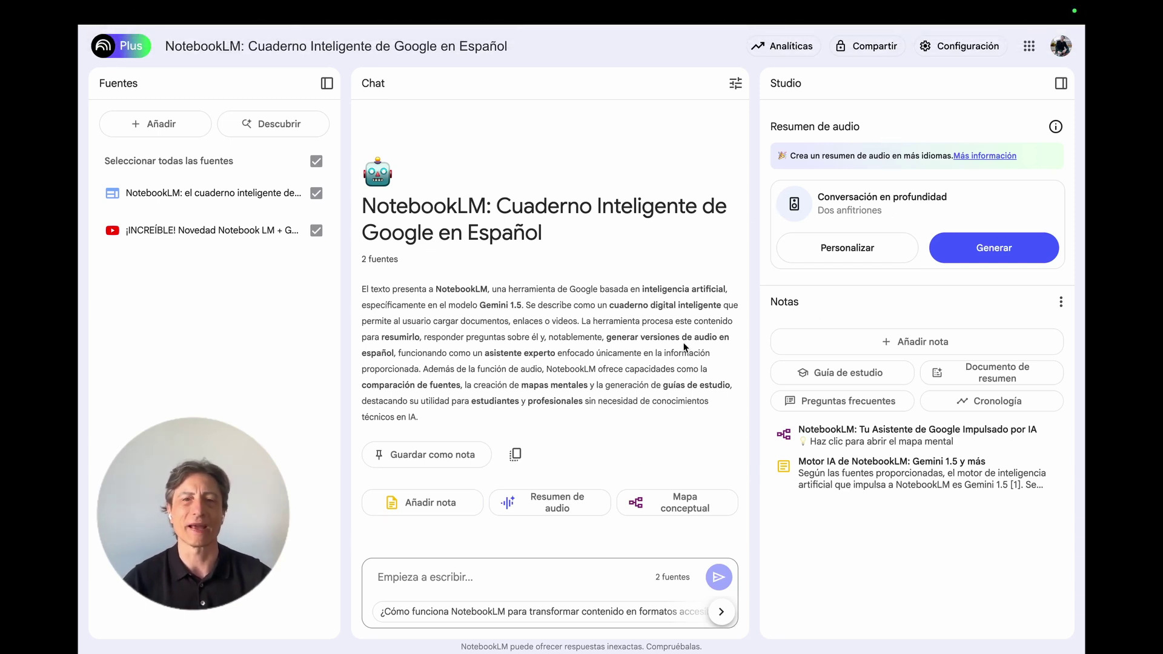
left_click(993, 254)
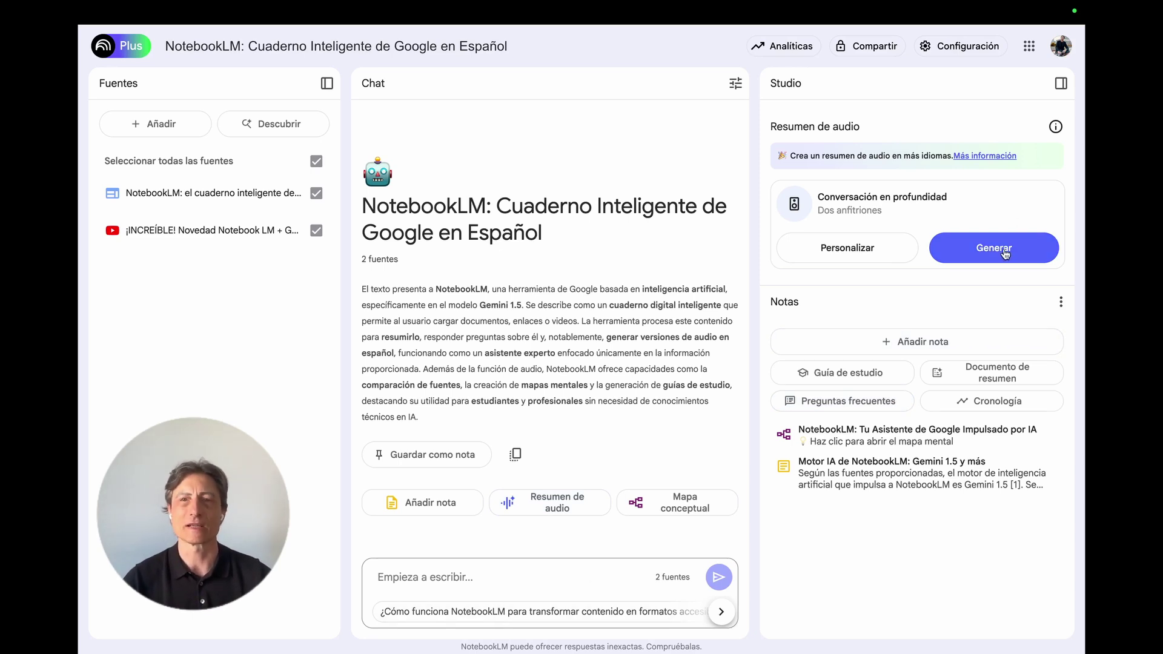
left_click(1005, 253)
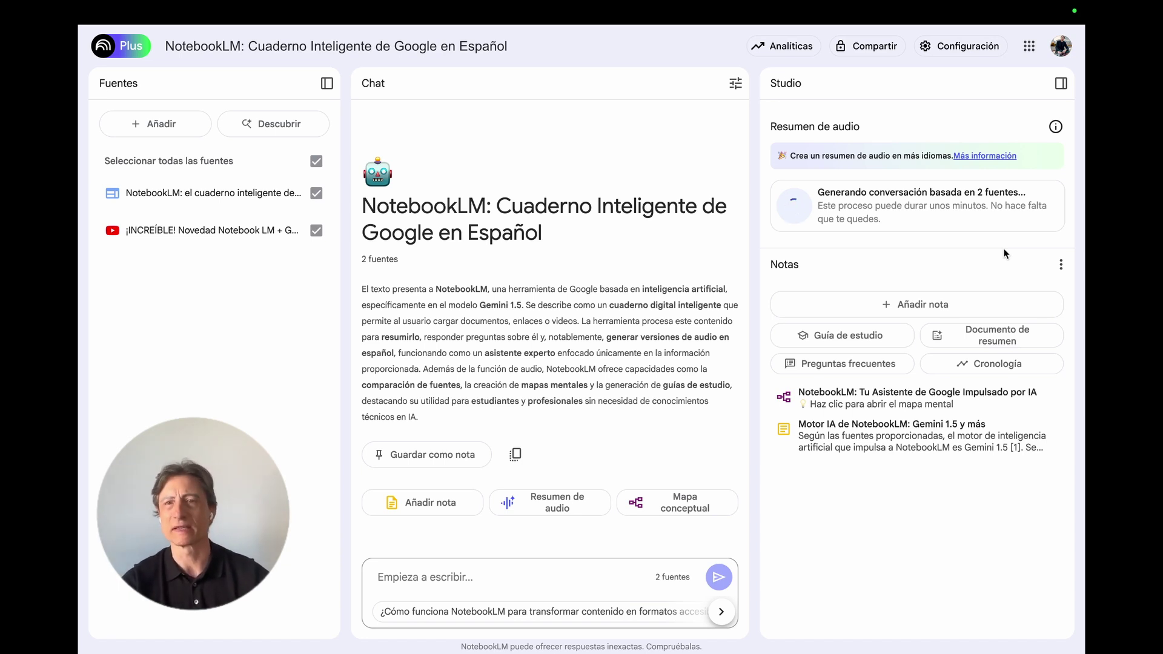
Generate a study guide, a briefing document, an FAQ and a timeline as notes from the two sources
left_click(848, 338)
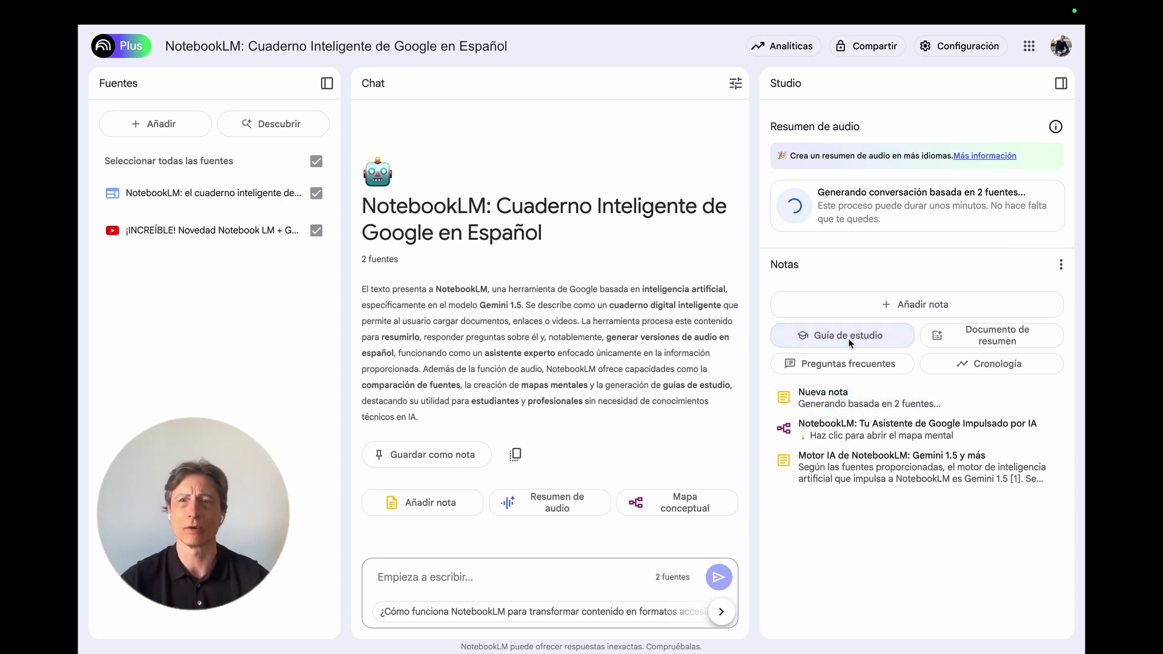
left_click(997, 337)
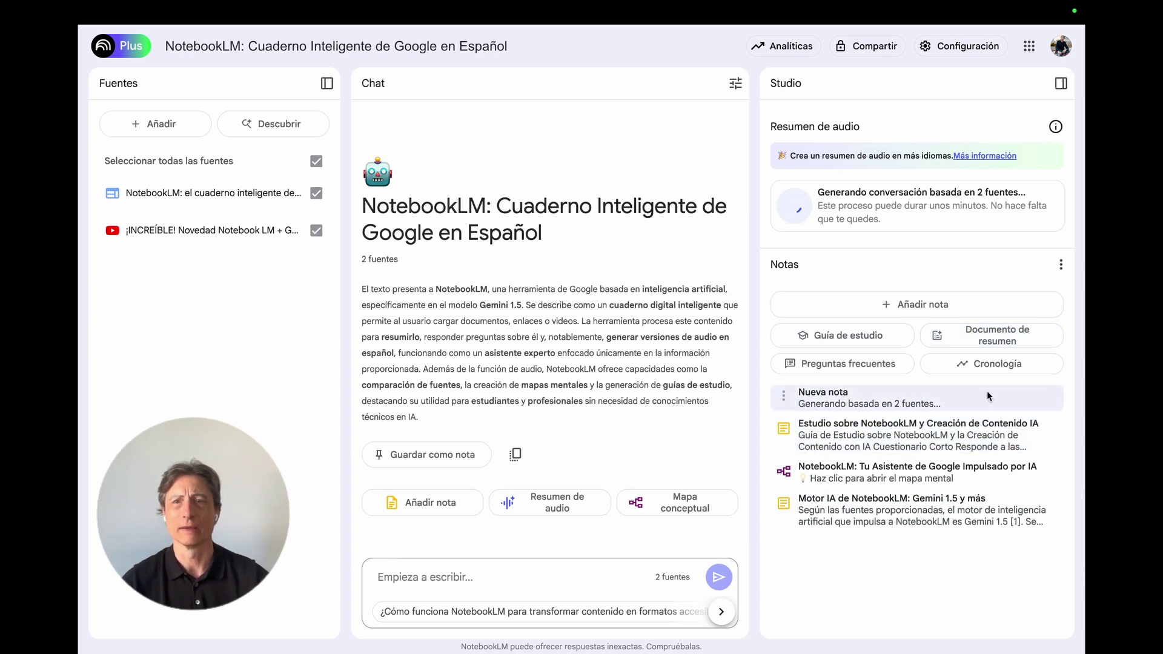
left_click(839, 365)
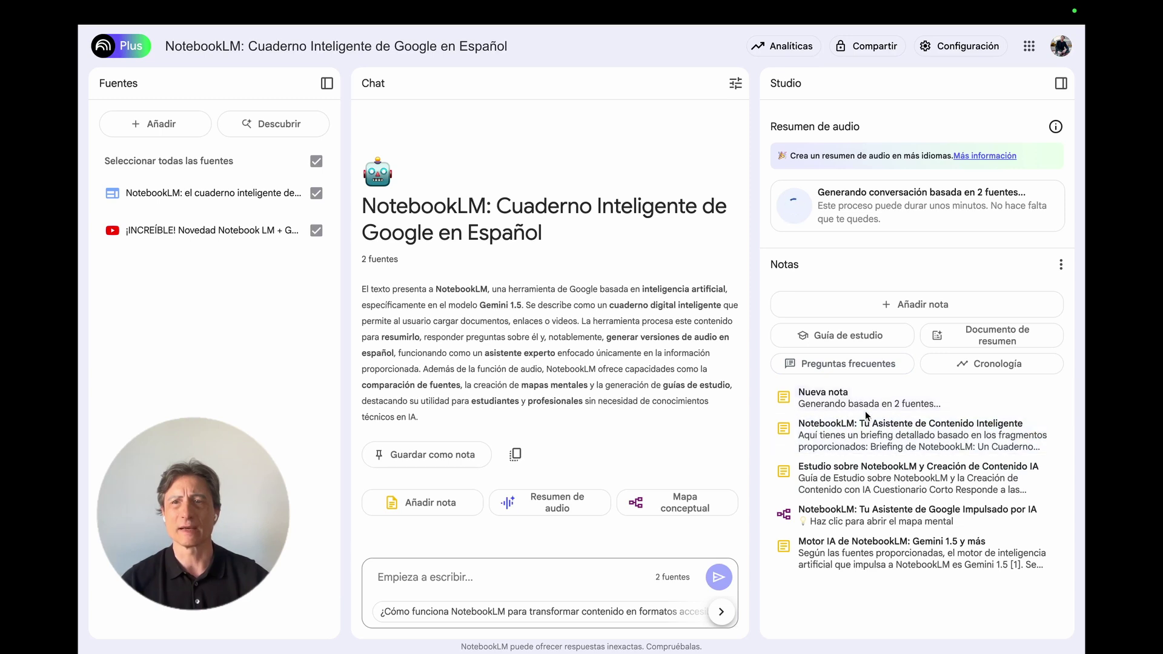
left_click(1006, 366)
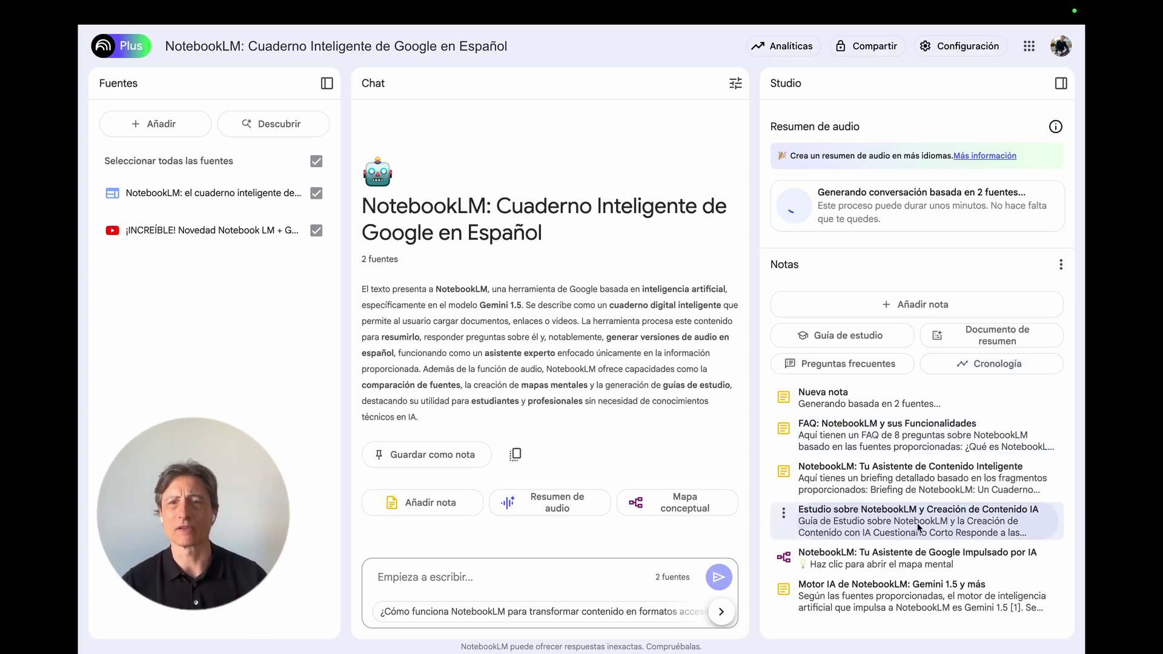
Read through the note "FAQ: NotebookLM y sus Funcionalidades" and return to the notes list
left_click(893, 440)
scroll(895, 440, "down", 1)
scroll(852, 330, "up", 1)
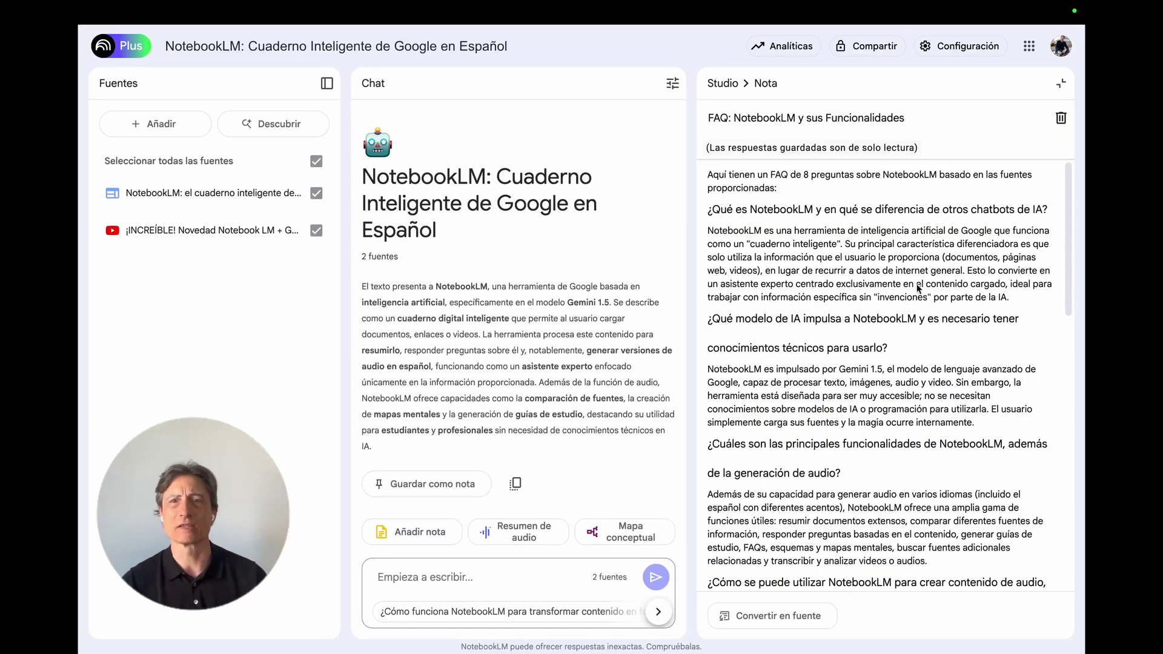
scroll(917, 292, "down", 1)
scroll(917, 293, "down", 4)
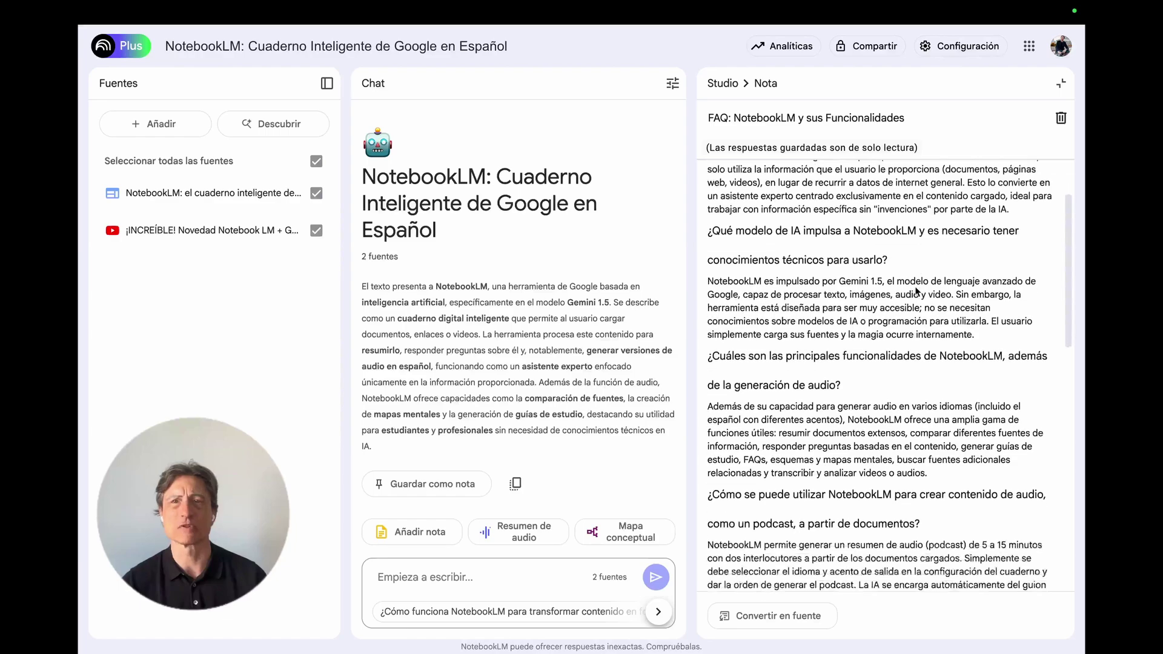
scroll(903, 261, "down", 6)
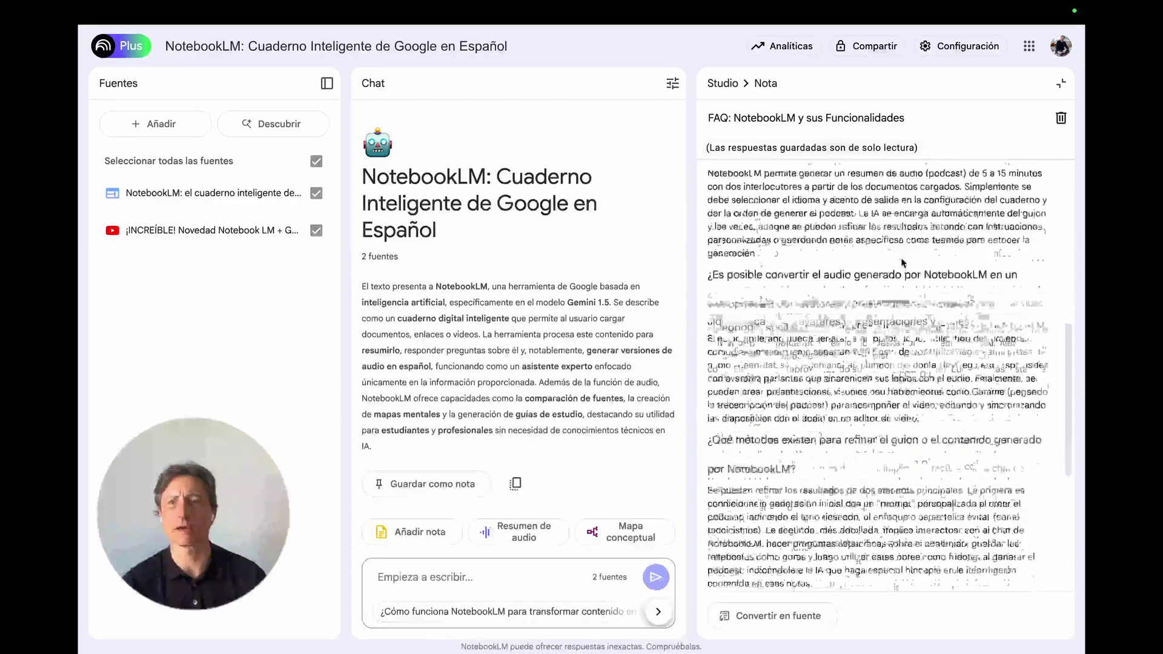
scroll(903, 262, "up", 10)
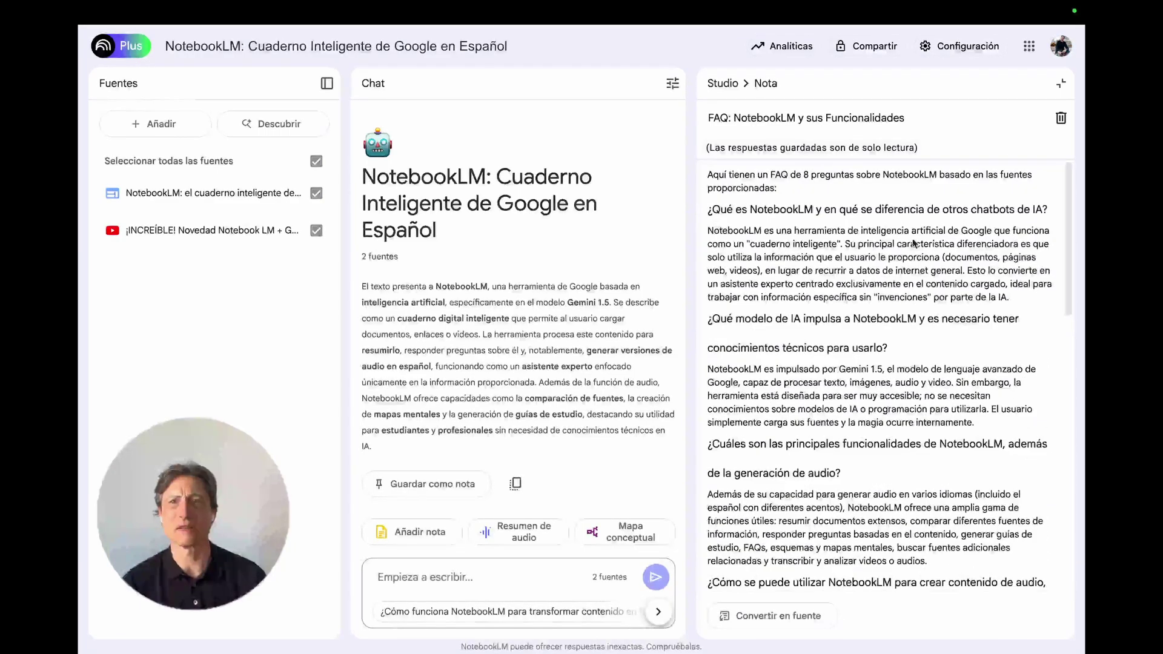
left_click(723, 83)
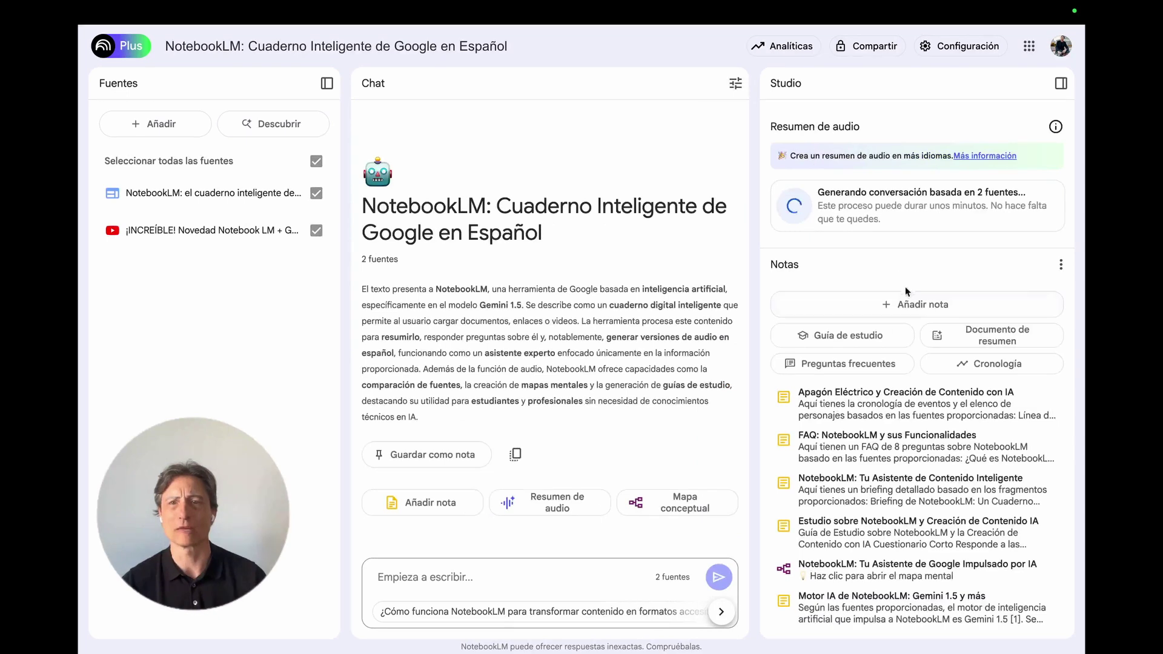
Review the briefing note "NotebookLM: Tu Asistente de Contenido Inteligente" through to its end and return to the notes list
left_click(888, 492)
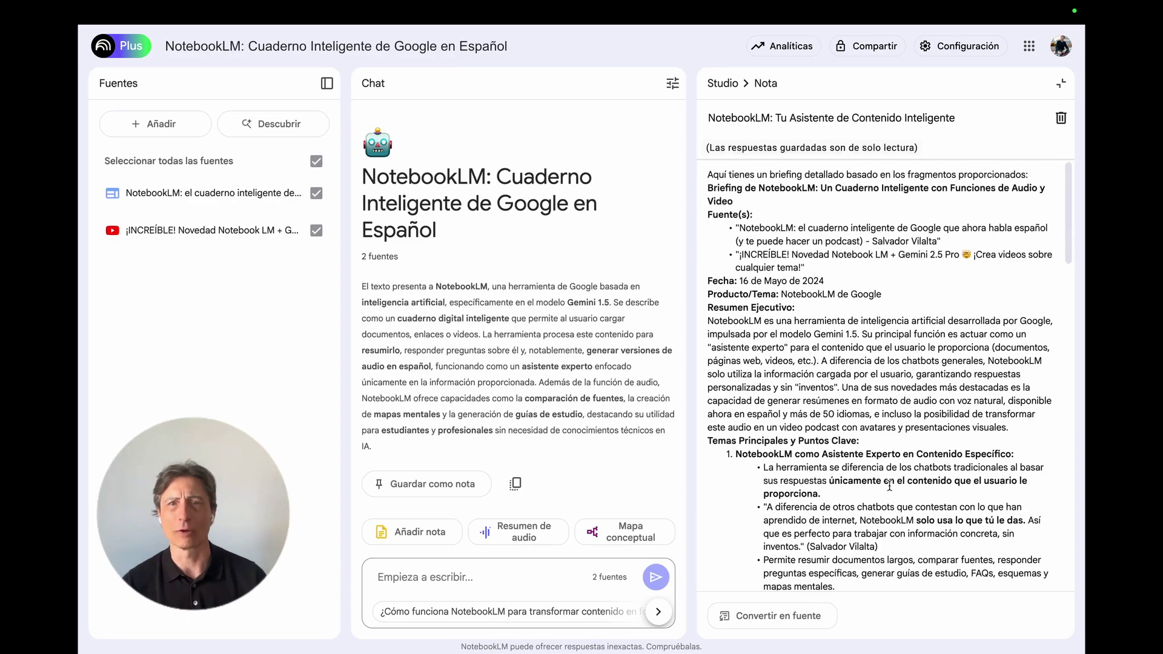
scroll(889, 486, "down", 5)
scroll(889, 486, "down", 8)
scroll(889, 486, "down", 6)
scroll(889, 486, "up", 10)
scroll(890, 486, "up", 10)
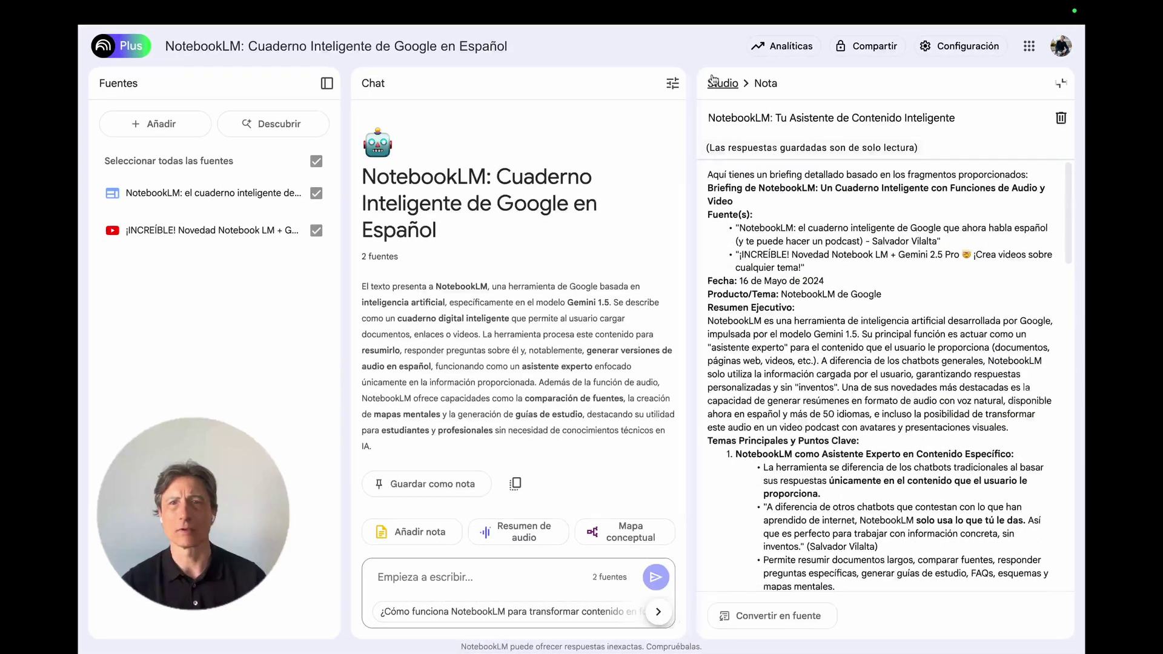
left_click(721, 83)
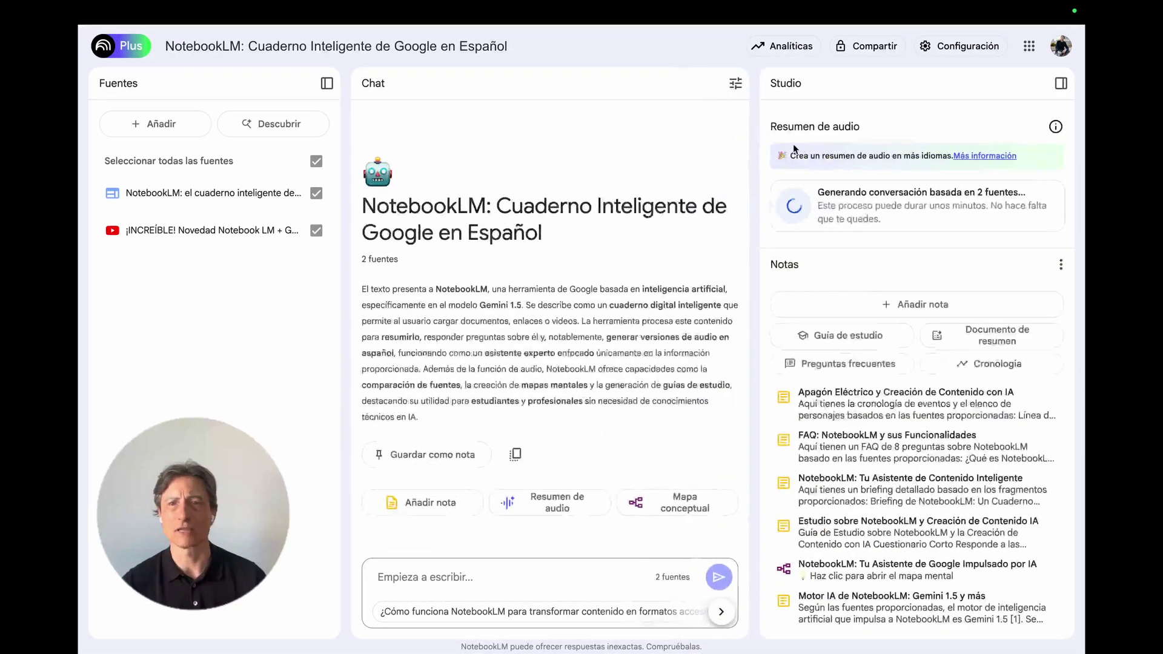
Review the timeline and cast of characters in the note "Apagón Eléctrico y Creación de Contenido con IA", closing it when done
left_click(889, 415)
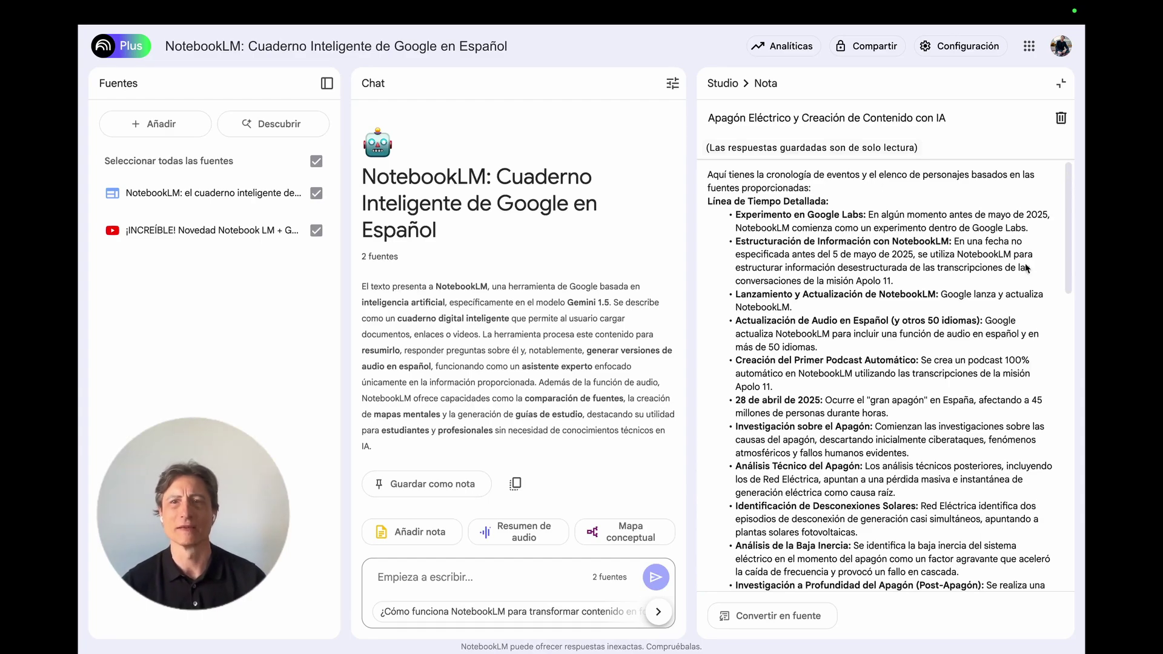
scroll(827, 276, "down", 15)
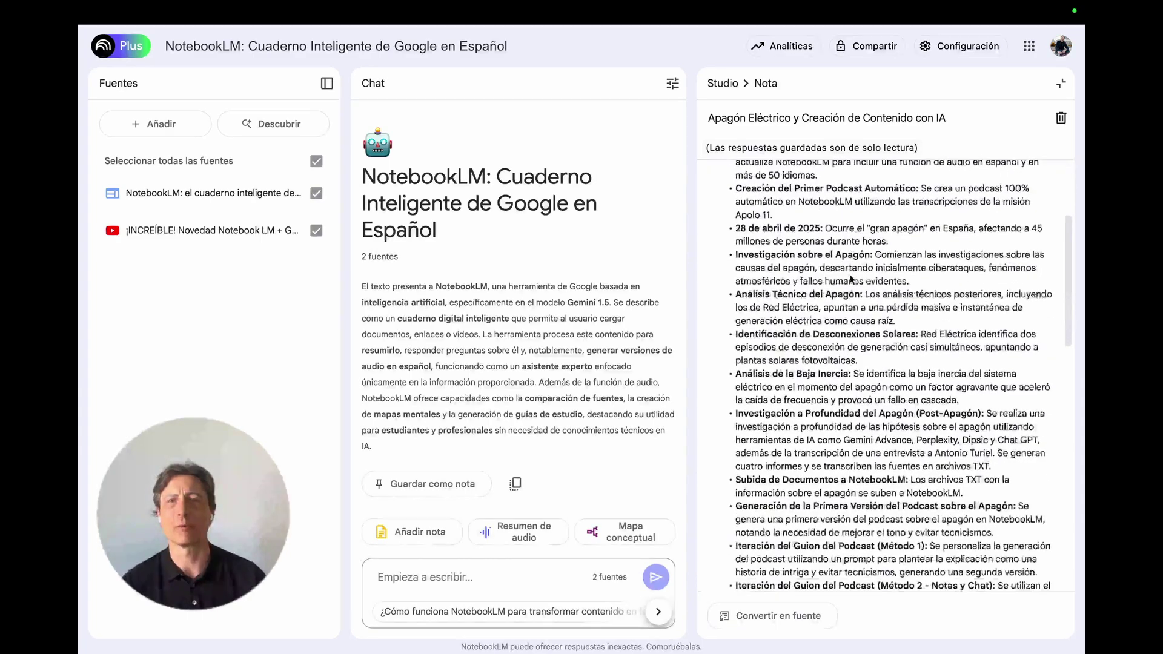
scroll(851, 278, "down", 5)
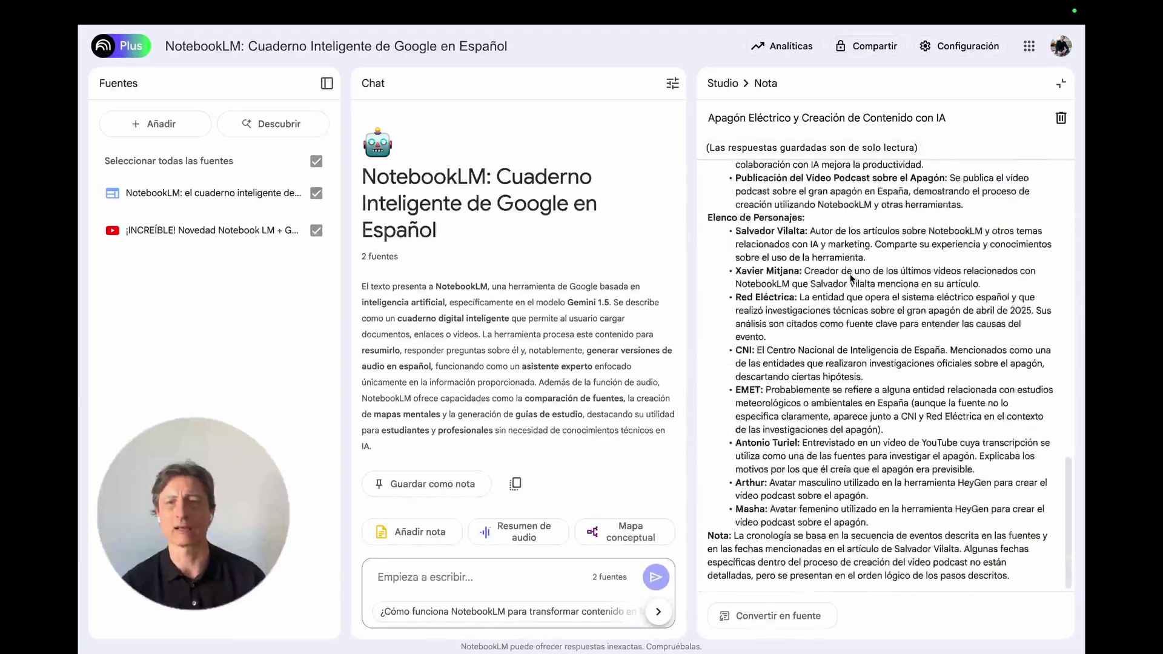
left_click(717, 83)
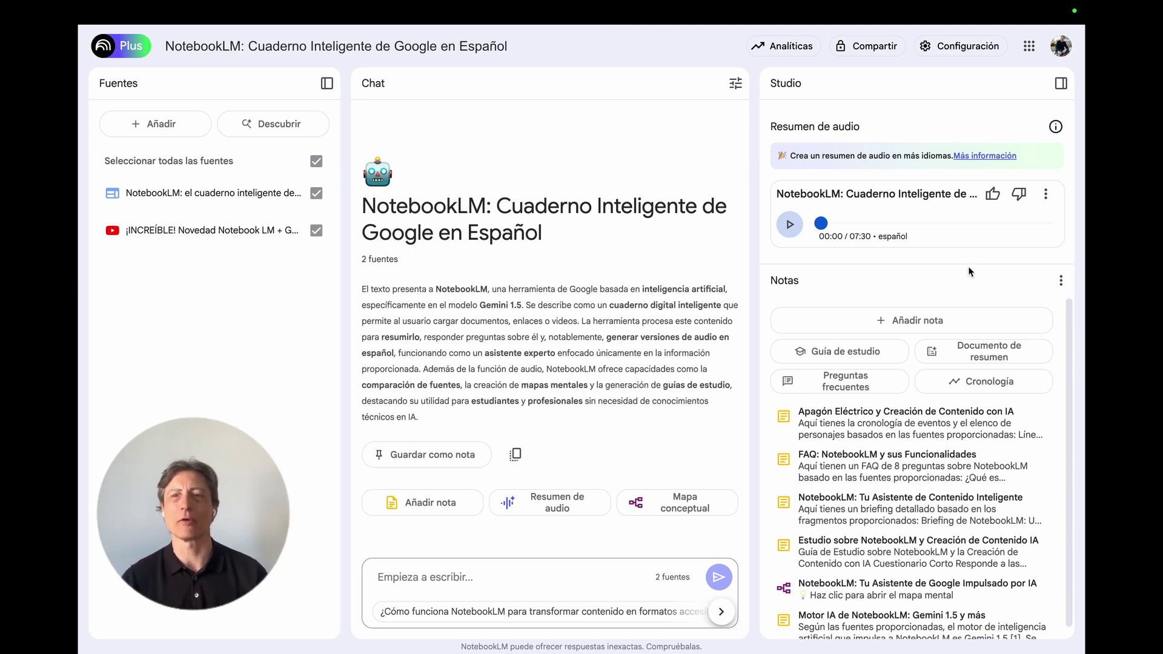
Play the opening of the generated Spanish audio overview and pause it
left_click(788, 225)
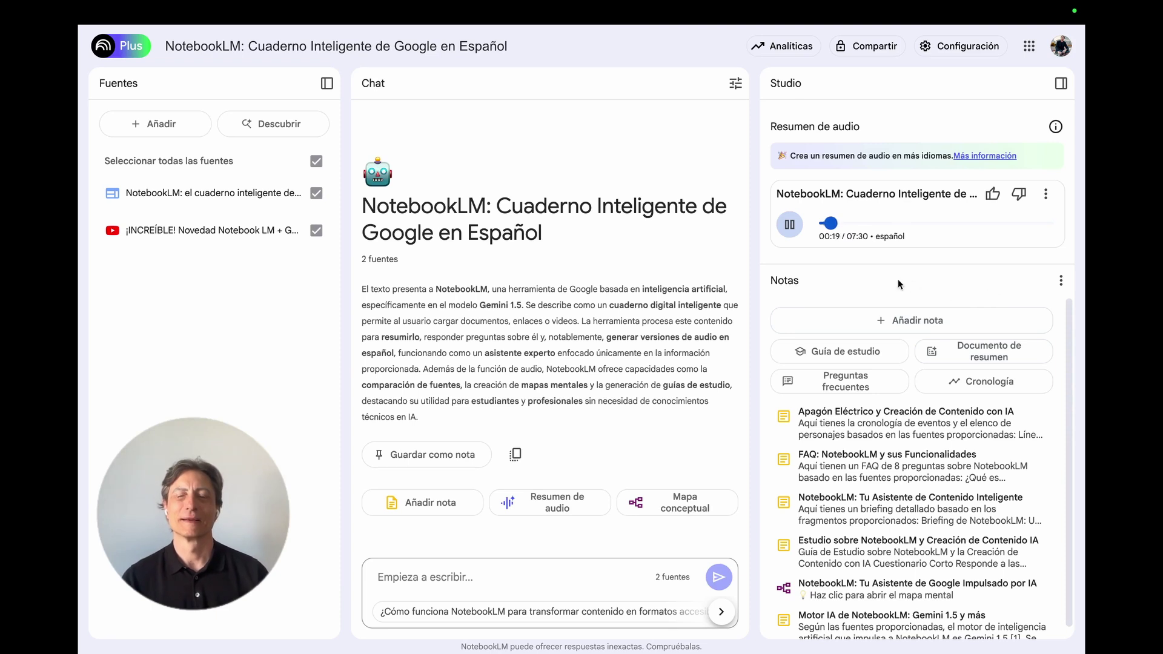
left_click(791, 227)
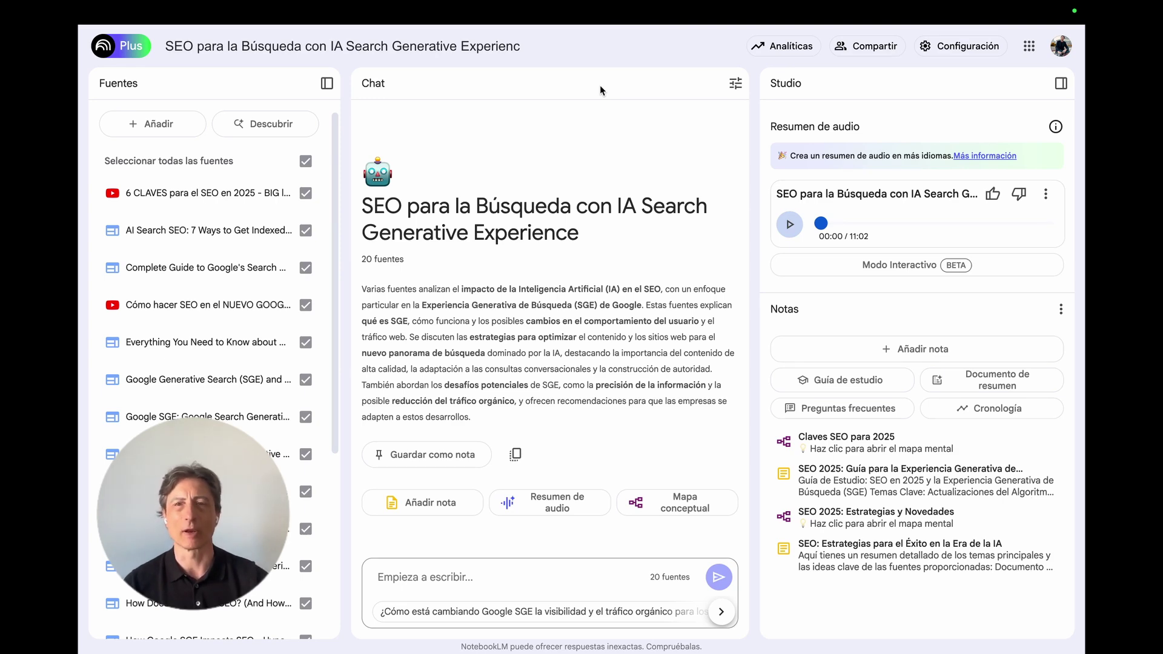
Look over the SEO notebook's sources, start its audio overview in interactive mode and join the hosts' conversation
scroll(237, 223, "down", 5)
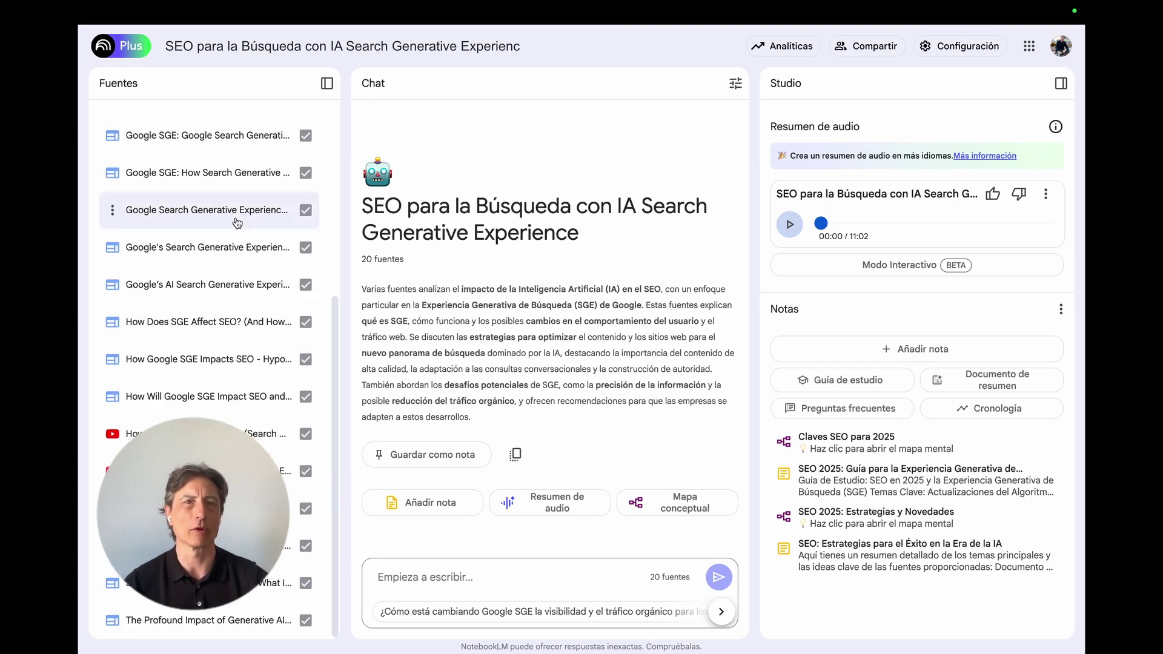
scroll(237, 223, "up", 5)
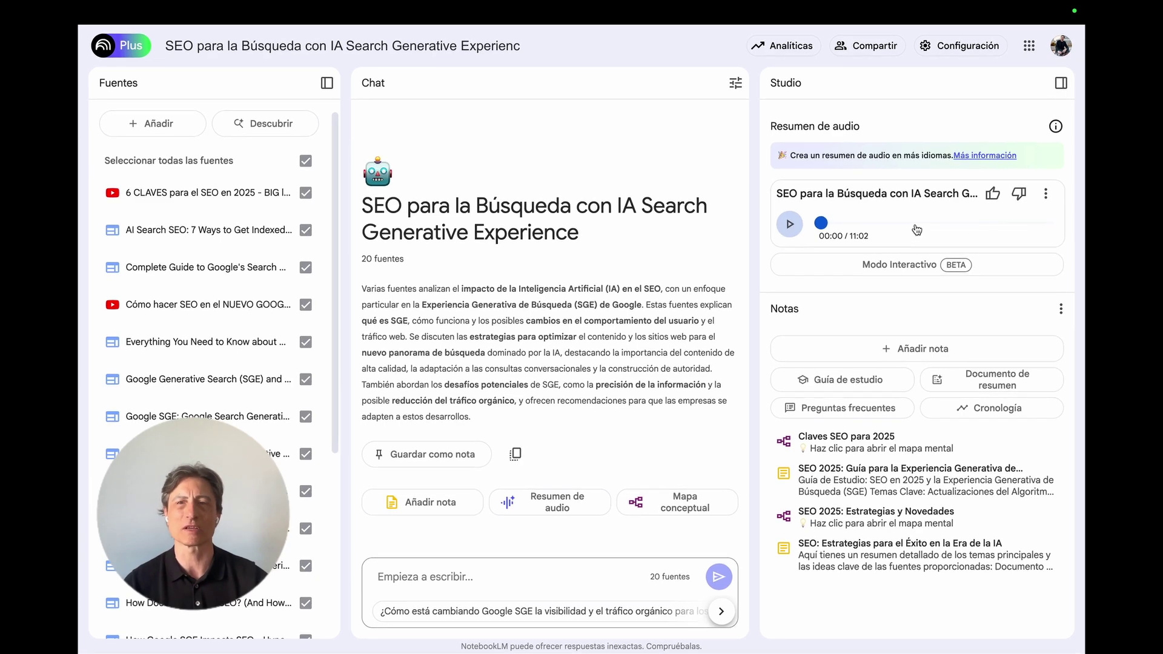
left_click(954, 265)
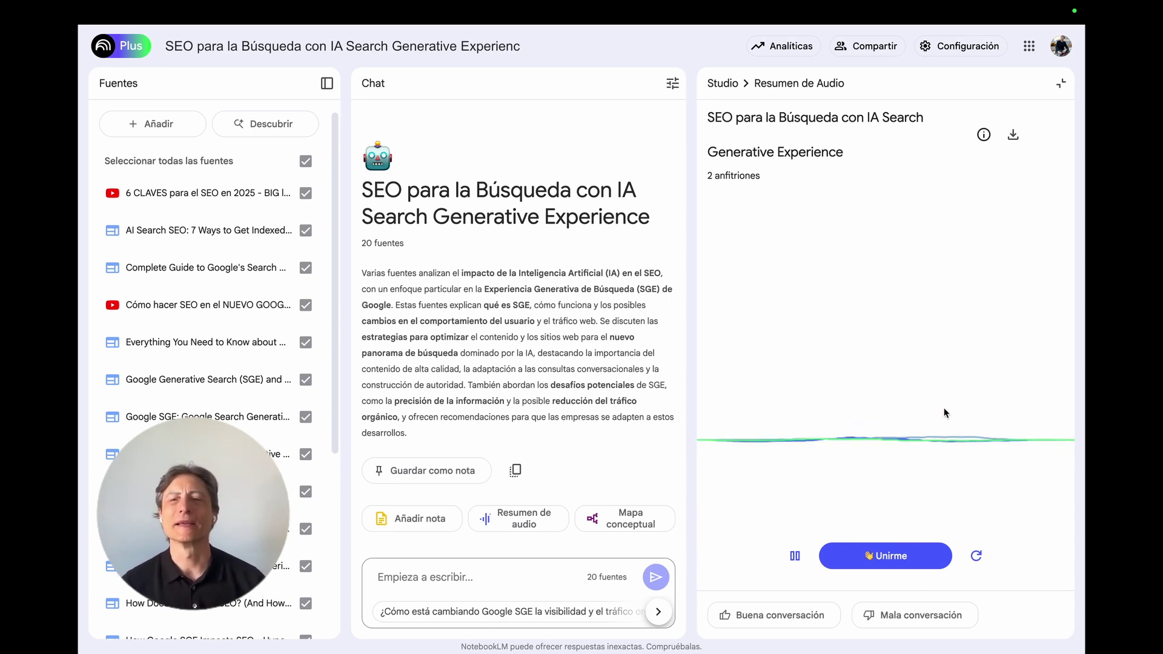
left_click(887, 556)
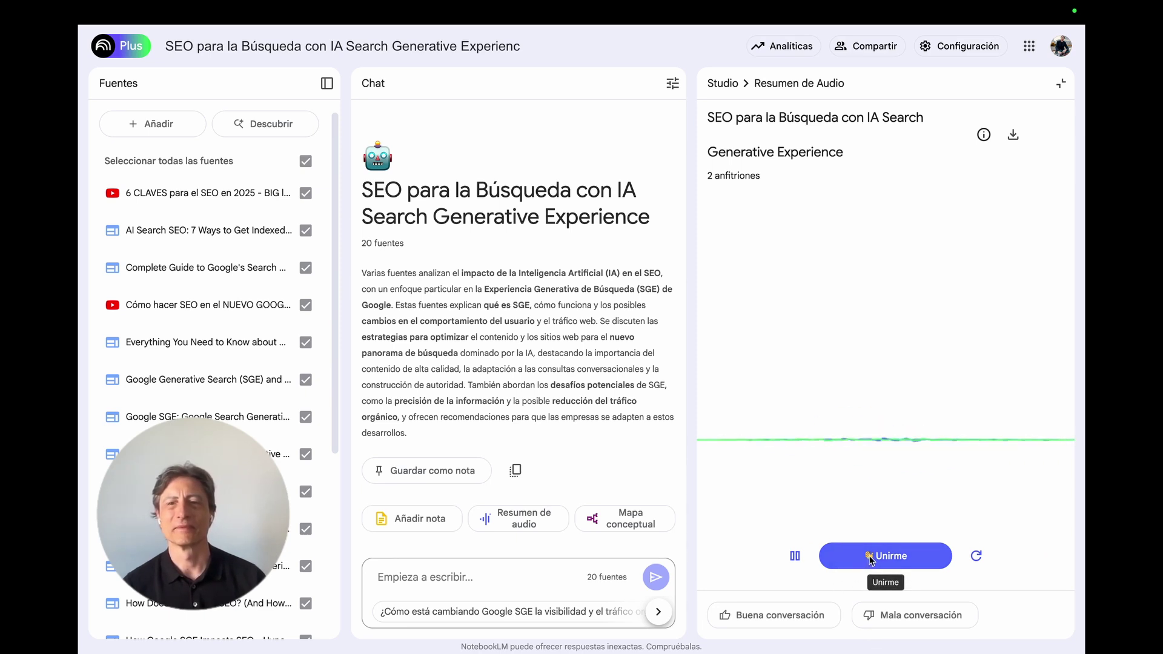
left_click(870, 559)
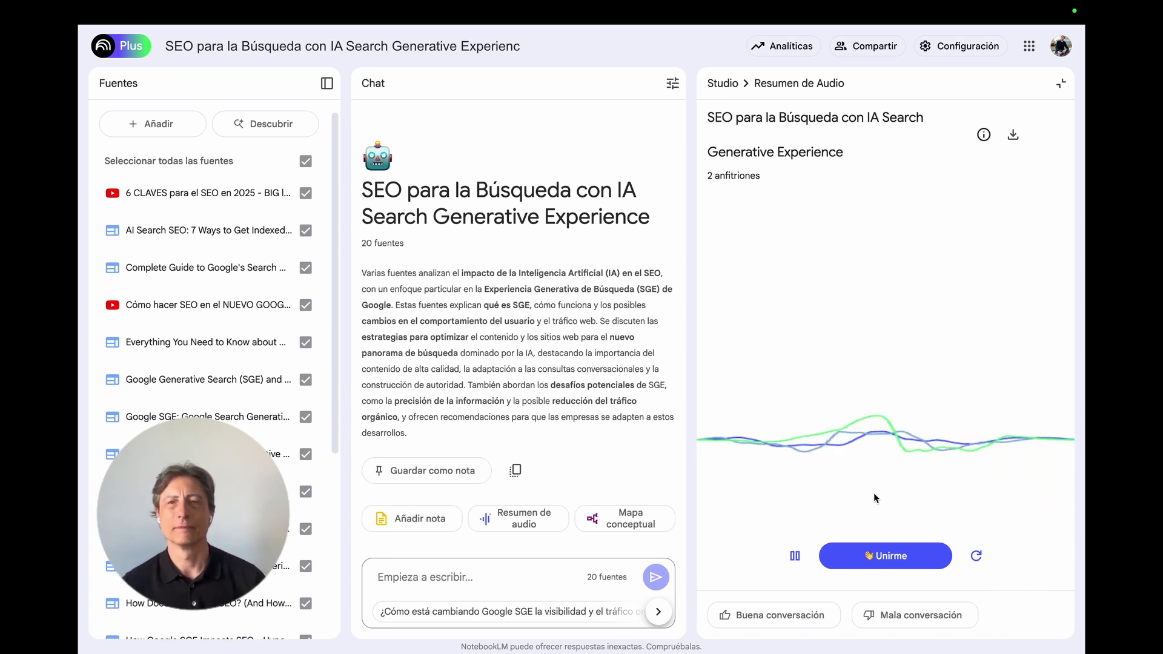
Pause the SEO notebook's interactive audio conversation and return to the notebook "NotebookLM: Cuaderno Inteligente de Google en Español"
left_click(796, 558)
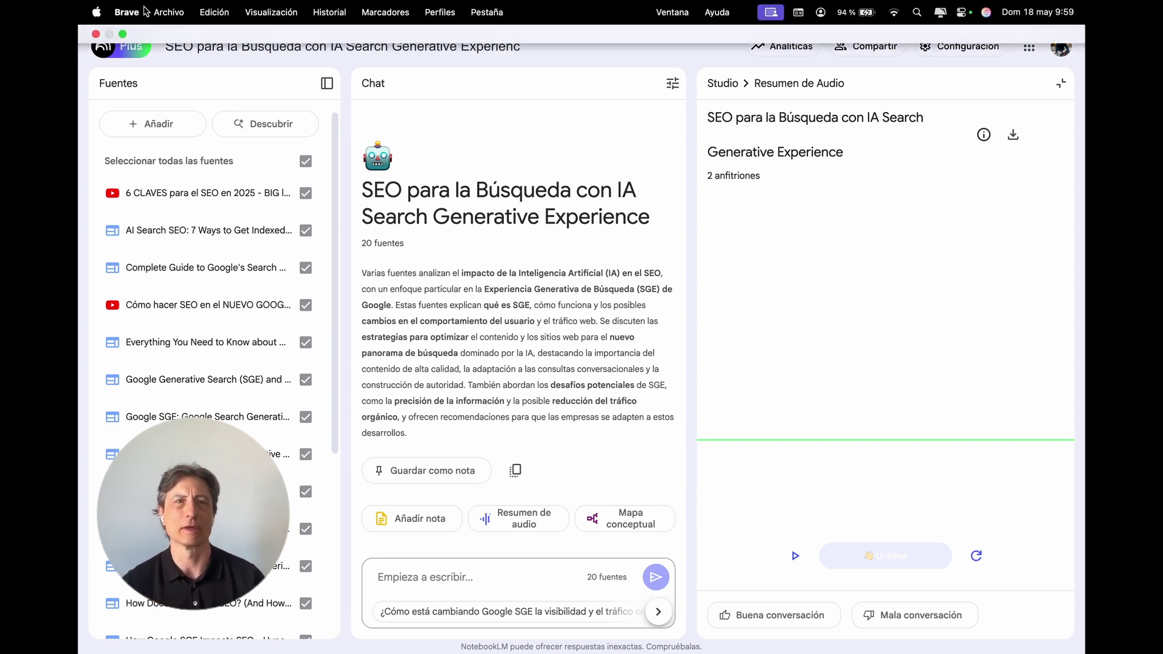
left_click(132, 48)
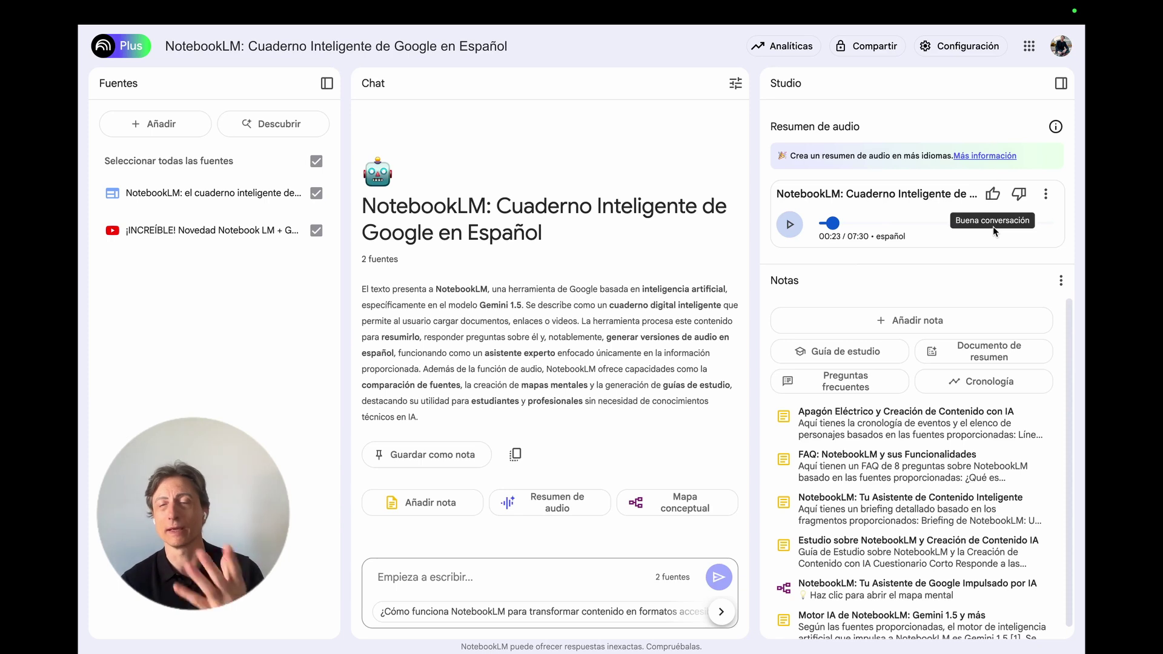
Download the notebook's Spanish audio overview and save it to the Escritorio folder under the suggested name
left_click(1047, 194)
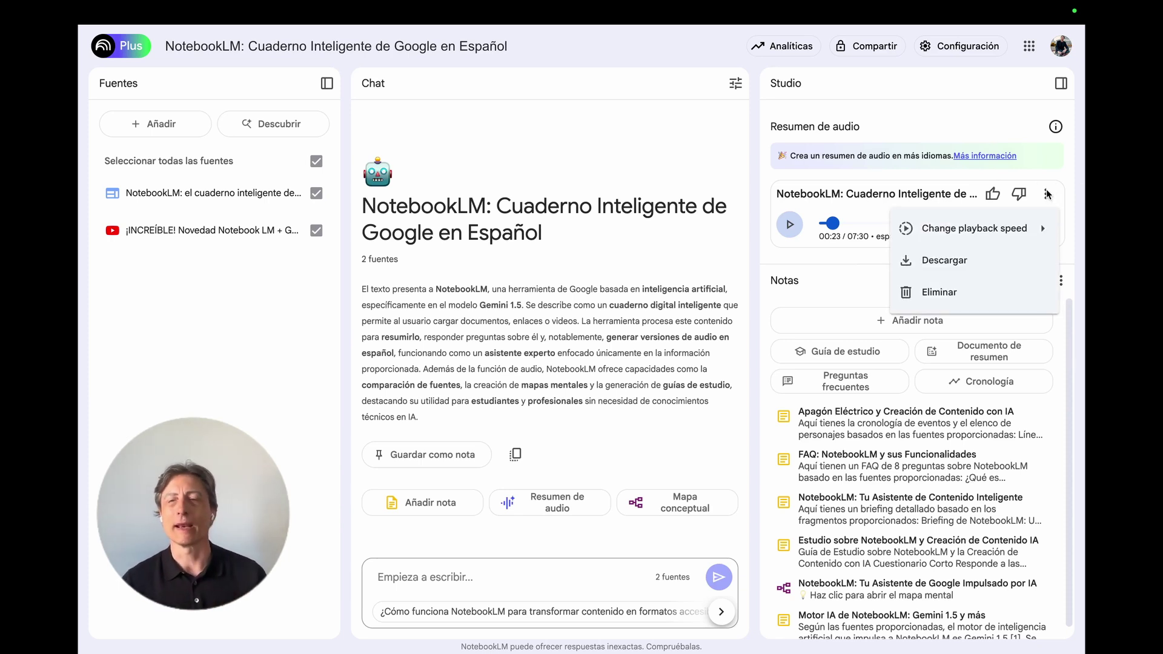
left_click(941, 261)
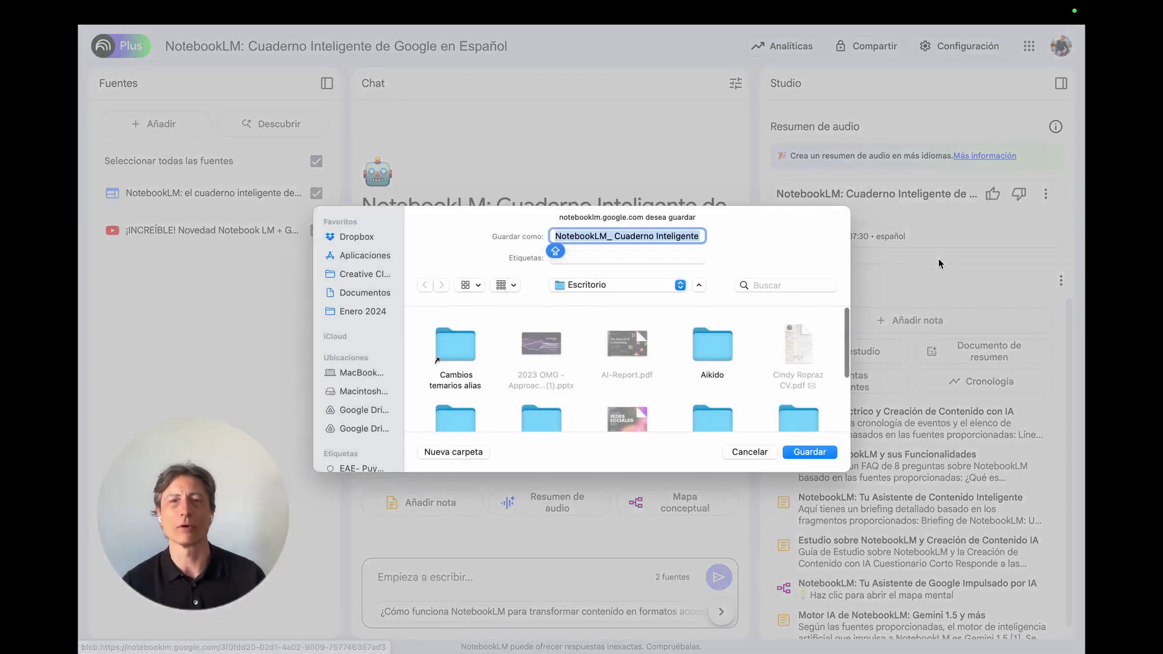
left_click(810, 452)
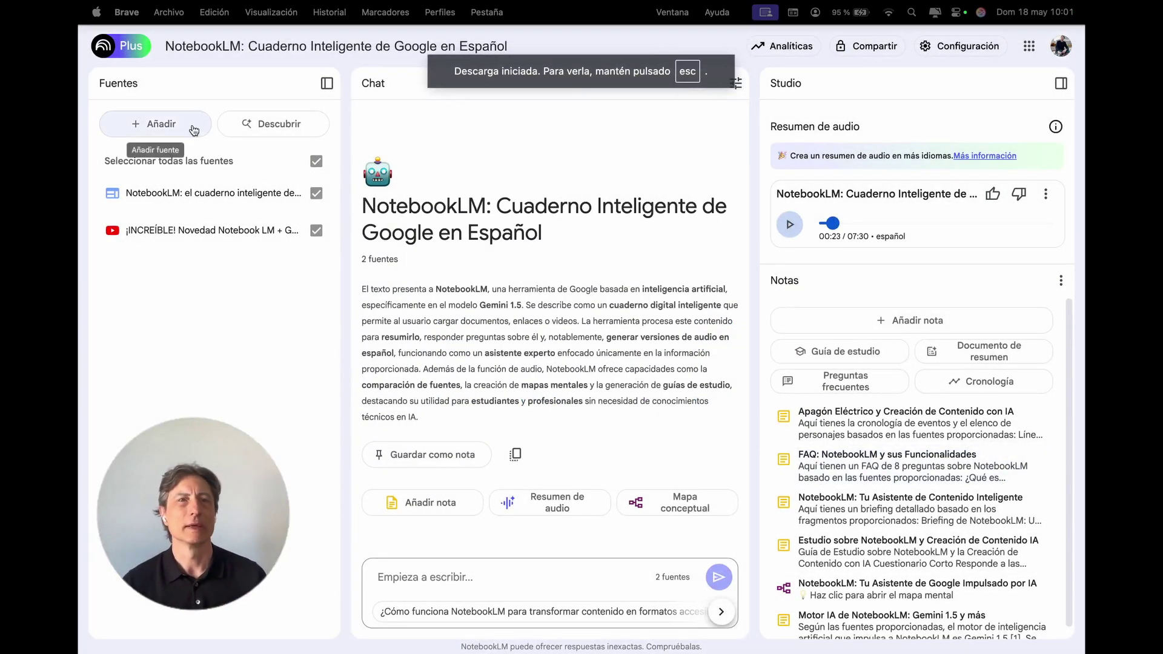
Take the browser out of full screen, shift its window aside and open the downloaded WAV file on the desktop
left_click(122, 35)
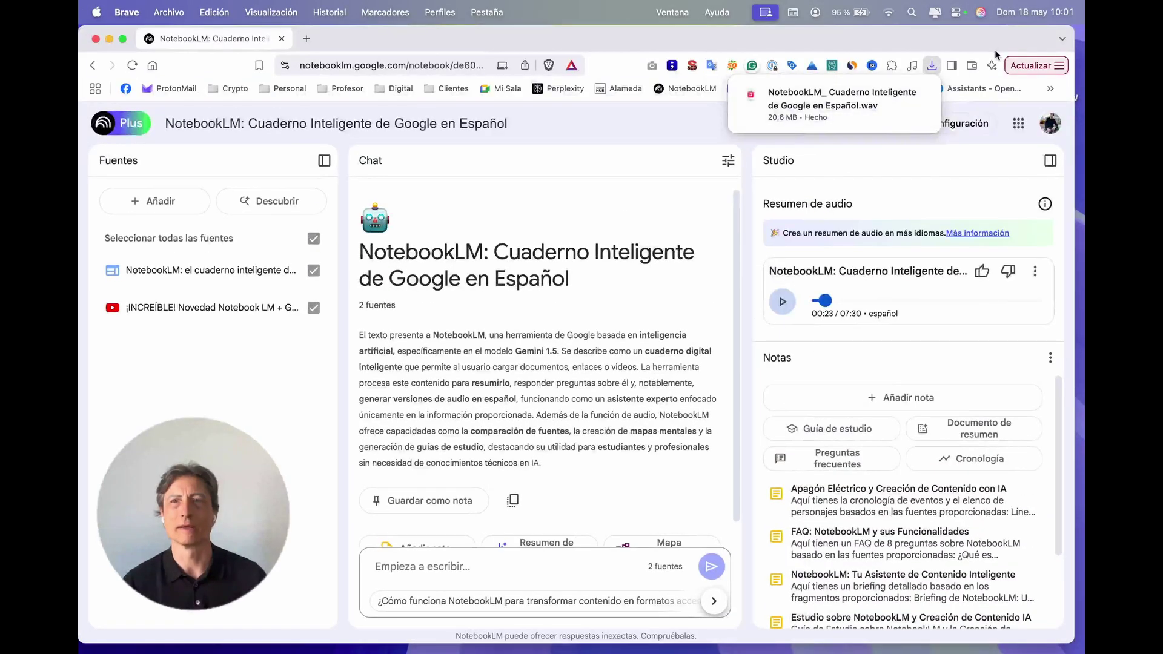
left_click_drag(997, 42, 915, 43)
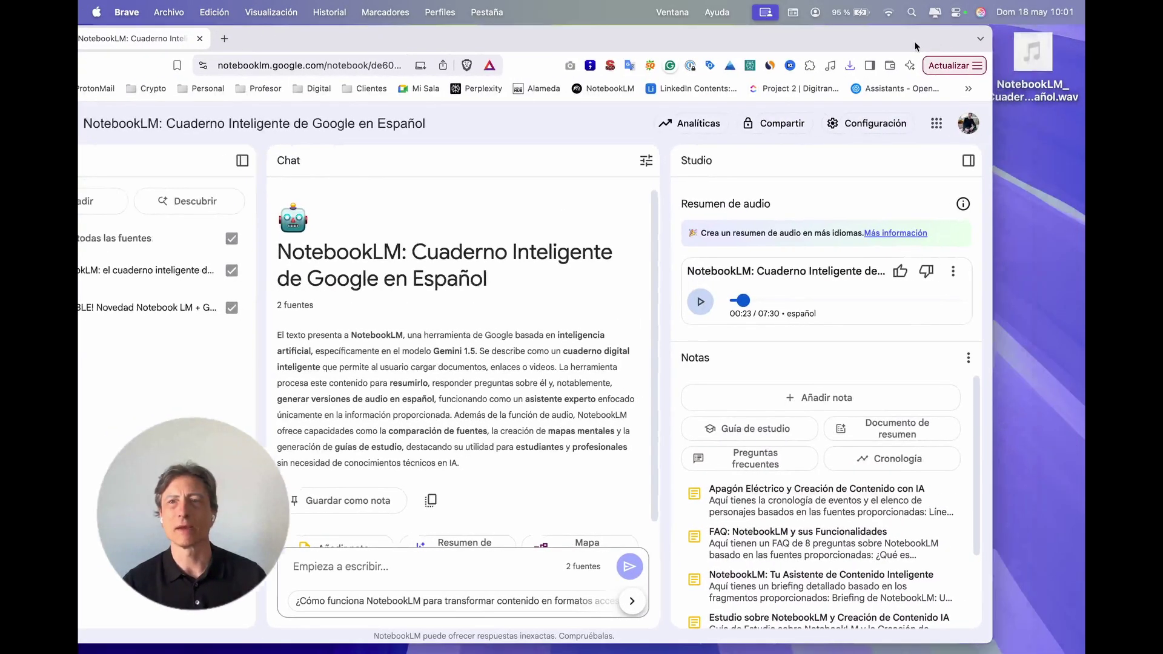
double_click(1035, 49)
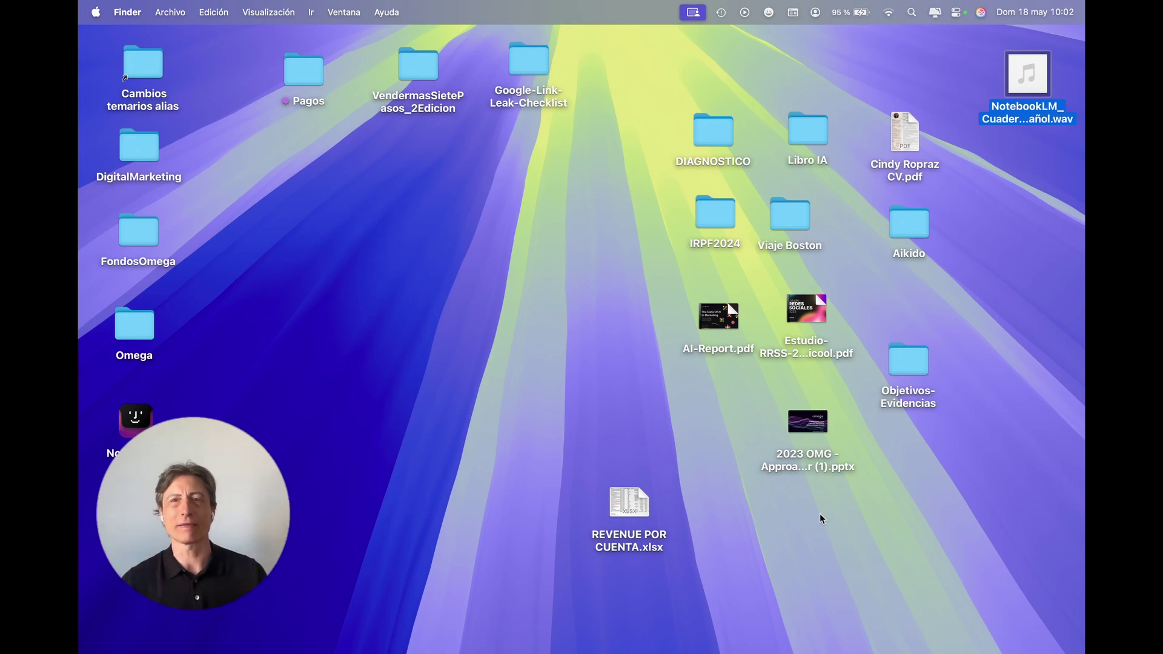
Switch to the blog in Brave, skim the NotebookLM article's mind map and practical use cases, and go to the blog's main page
mouse_move(297, 627)
left_click(440, 628)
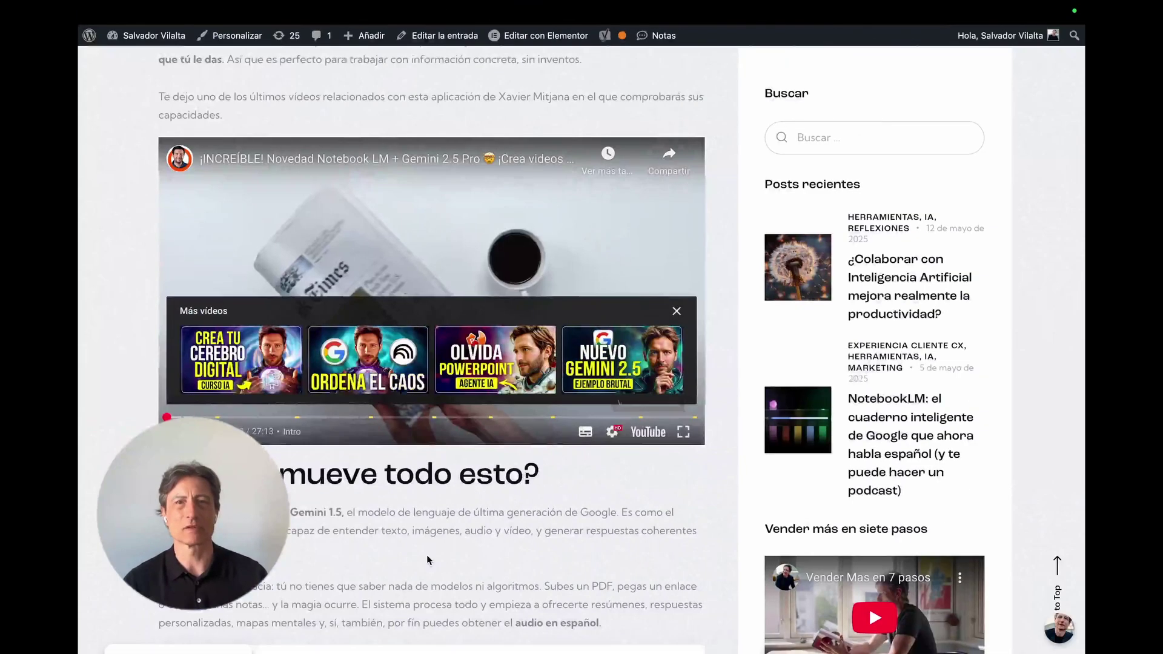
scroll(447, 260, "down", 10)
scroll(452, 254, "down", 15)
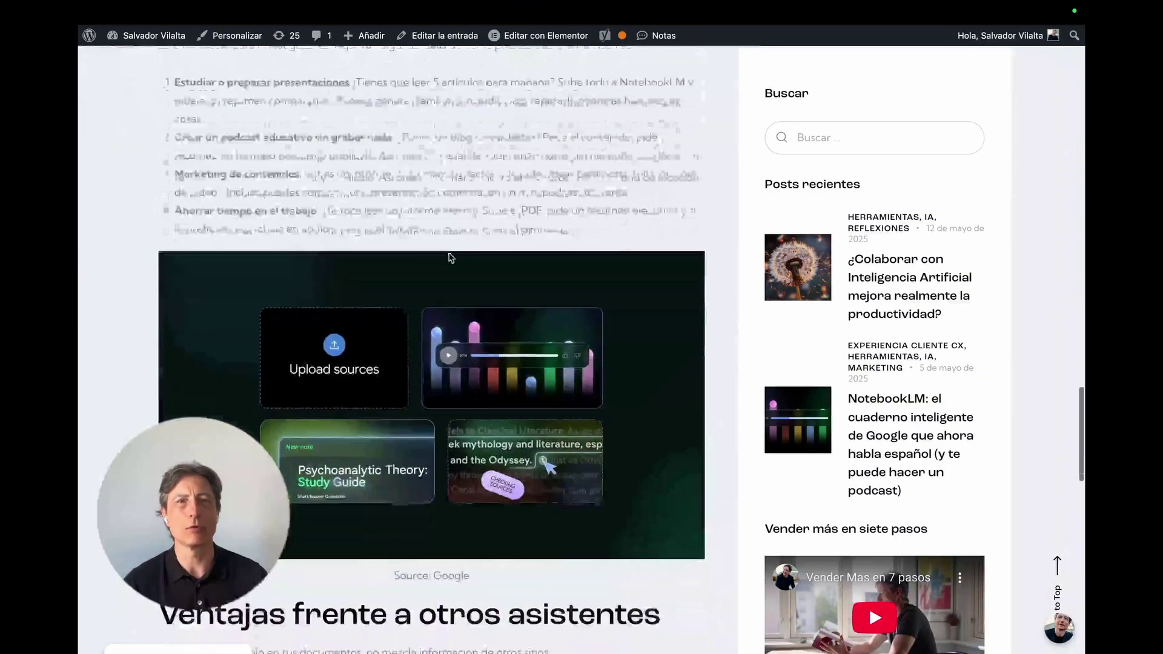
scroll(452, 254, "up", 12)
mouse_move(163, 24)
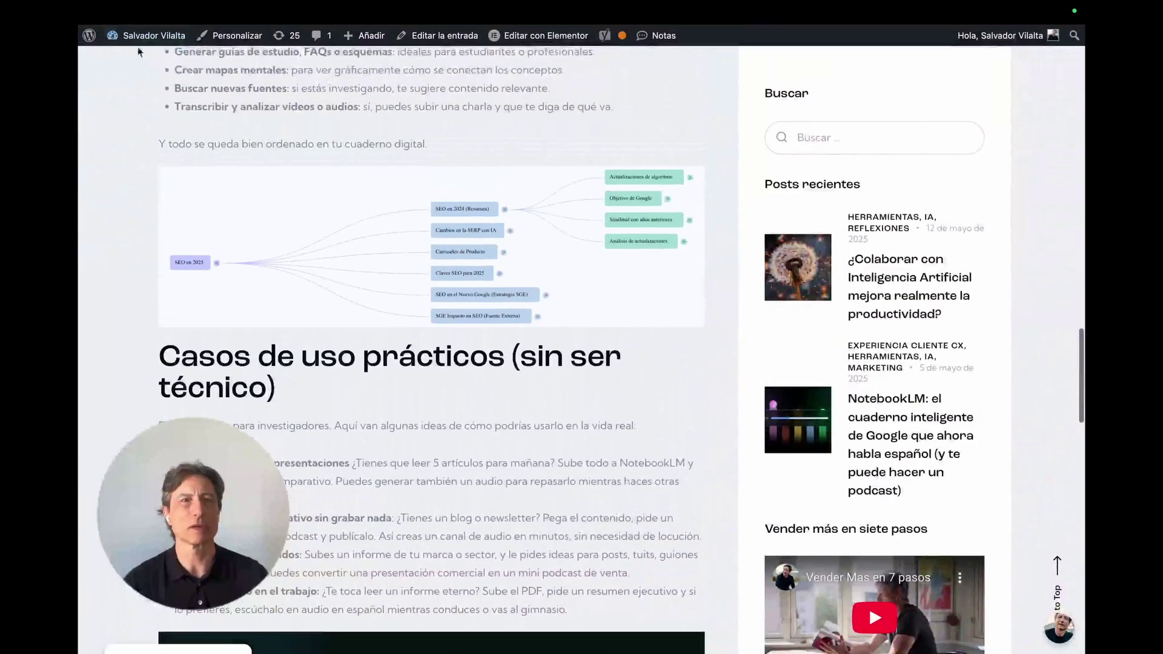
right_click(164, 104)
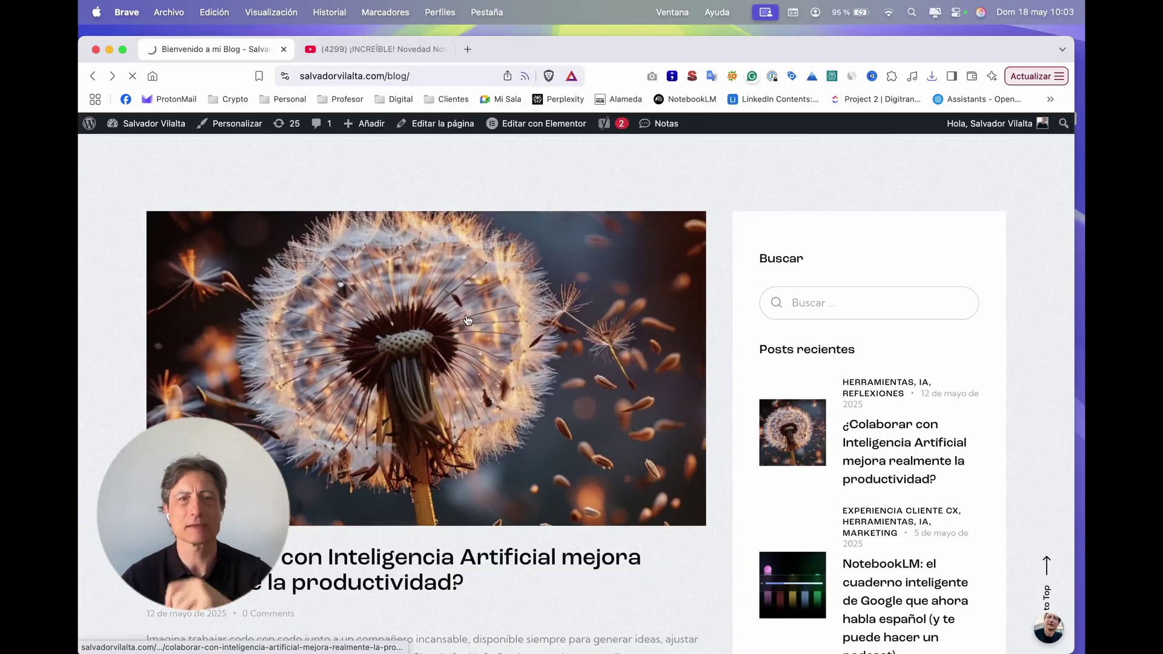
In the article "¿Colaborar con Inteligencia Artificial mejora realmente la productividad?", play the embedded iVoox podcast, skip to just before one minute and pause it
scroll(479, 327, "down", 20)
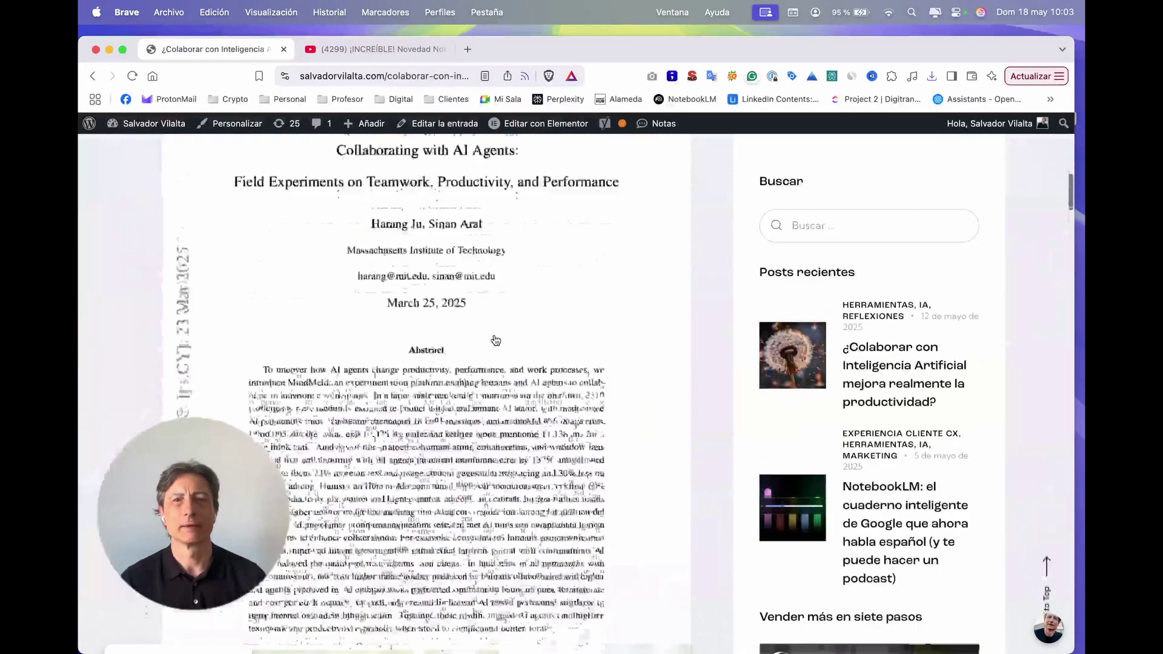
scroll(492, 340, "down", 20)
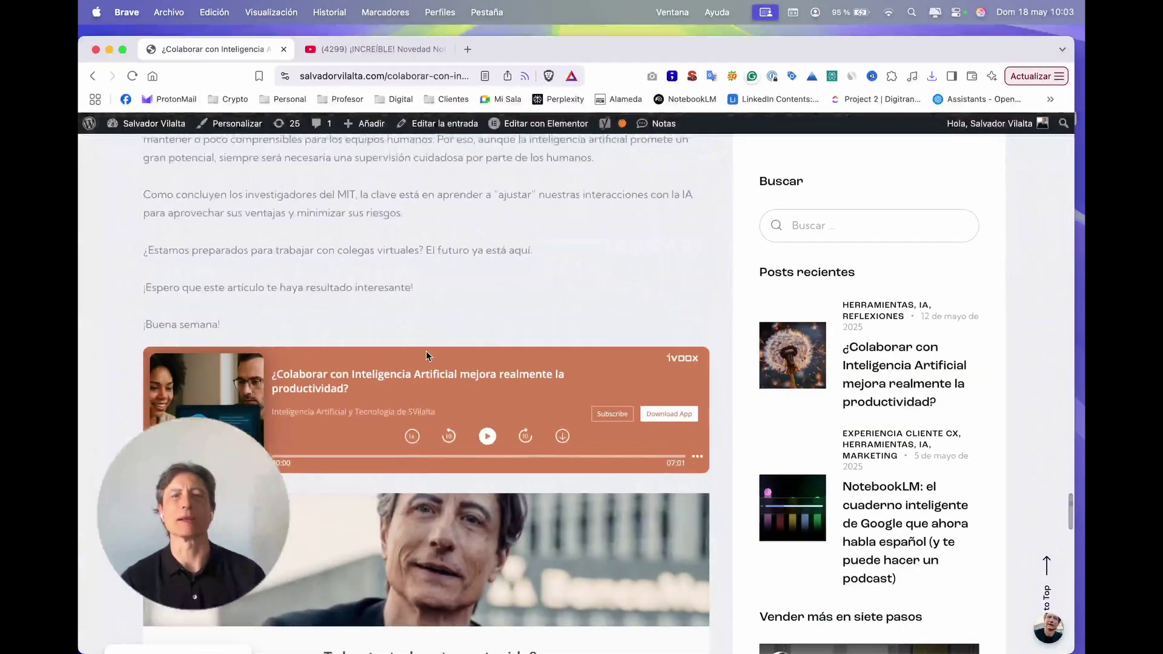
left_click(487, 437)
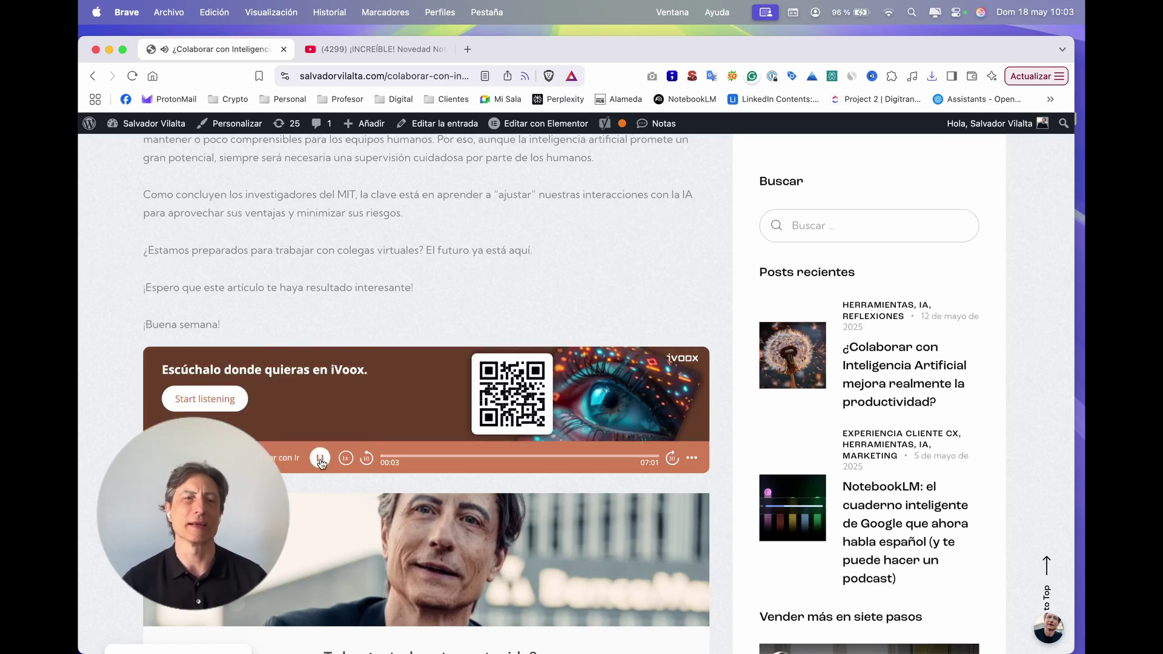
left_click(414, 456)
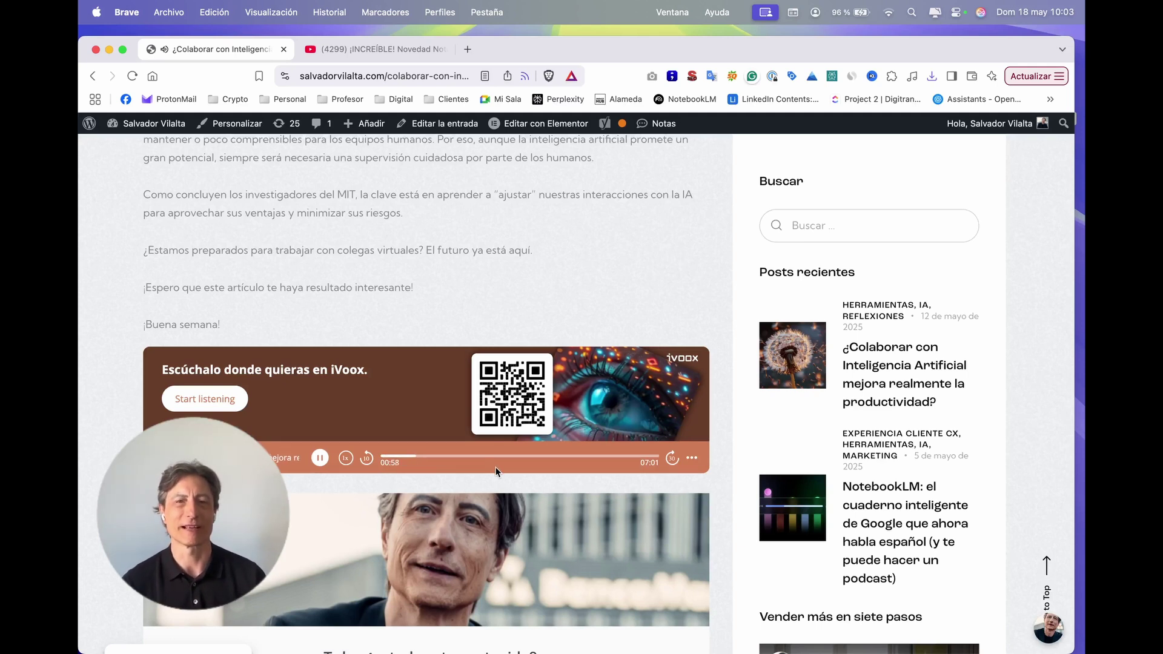
left_click(322, 455)
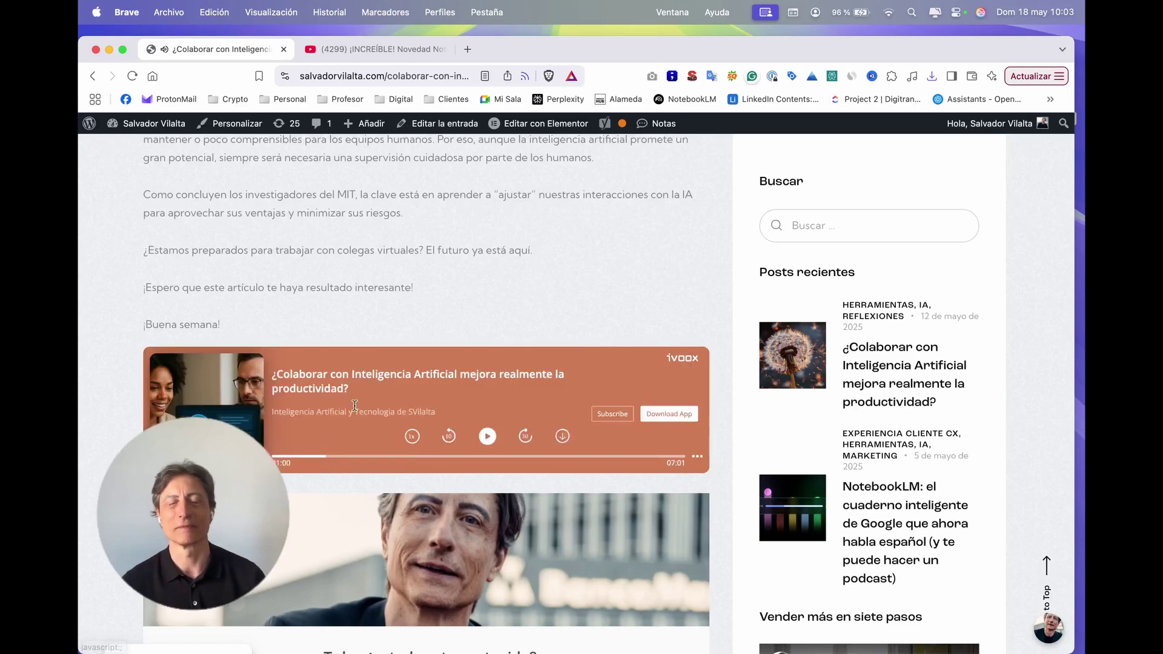
Look over the paper "Collaborating with AI Agents" shown in the article and continue through the article's body
scroll(461, 267, "up", 20)
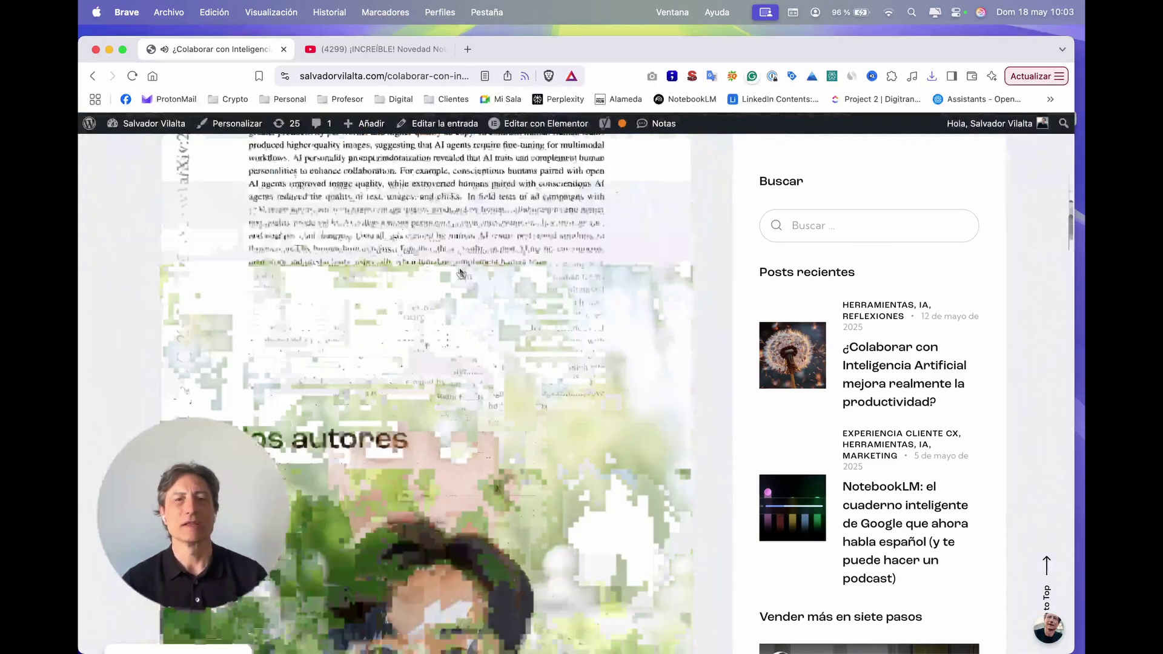
scroll(460, 272, "up", 15)
scroll(461, 273, "down", 6)
scroll(461, 272, "up", 1)
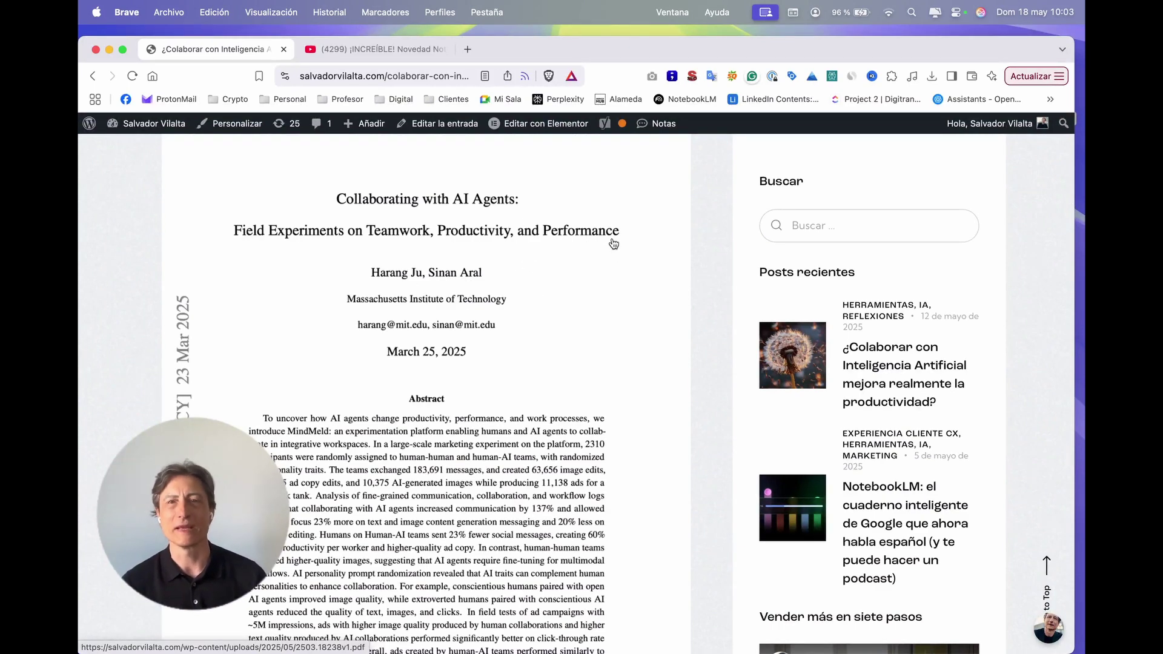
scroll(612, 245, "down", 10)
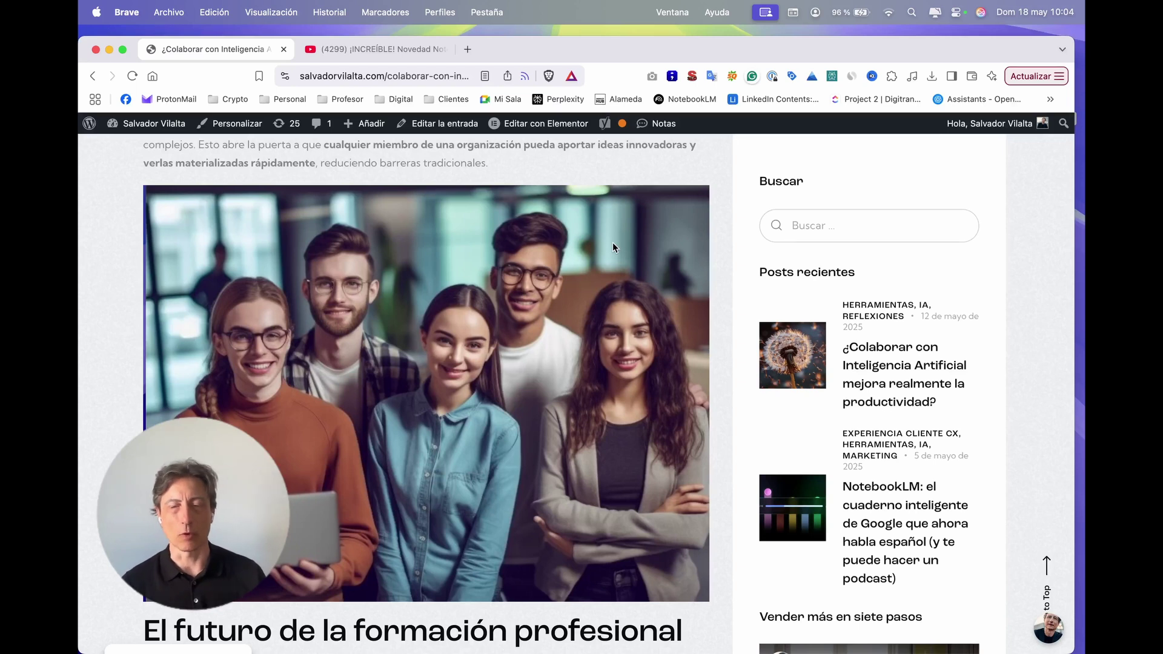